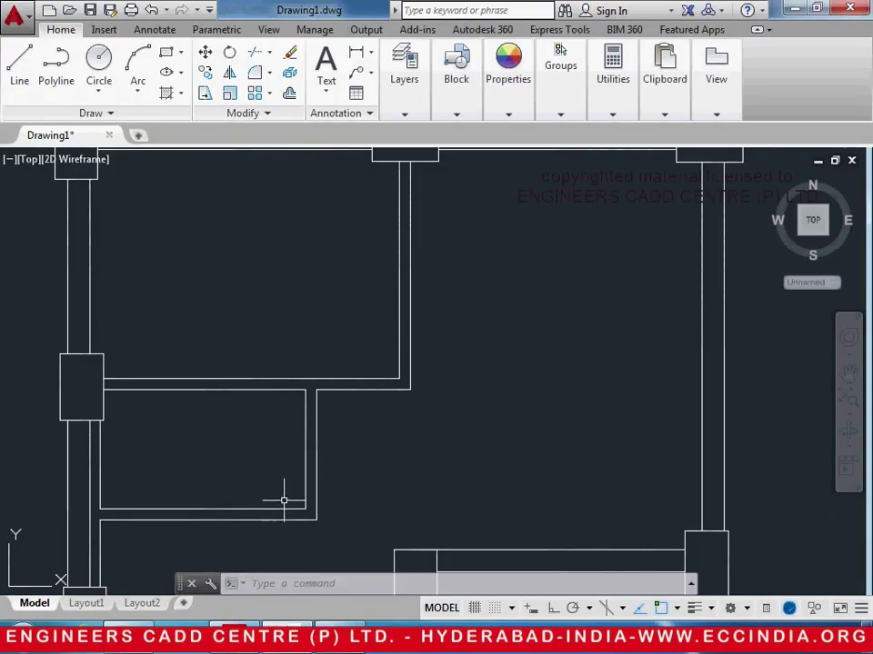
Examine the workbook floor plan in Adobe Reader for door sizes and positions, then return to the AutoCAD drawing
scroll(283, 501, down, 4)
mouse_move(282, 454)
middle_down()
mouse_move(331, 413)
mouse_move(380, 335)
mouse_move(377, 345)
middle_up()
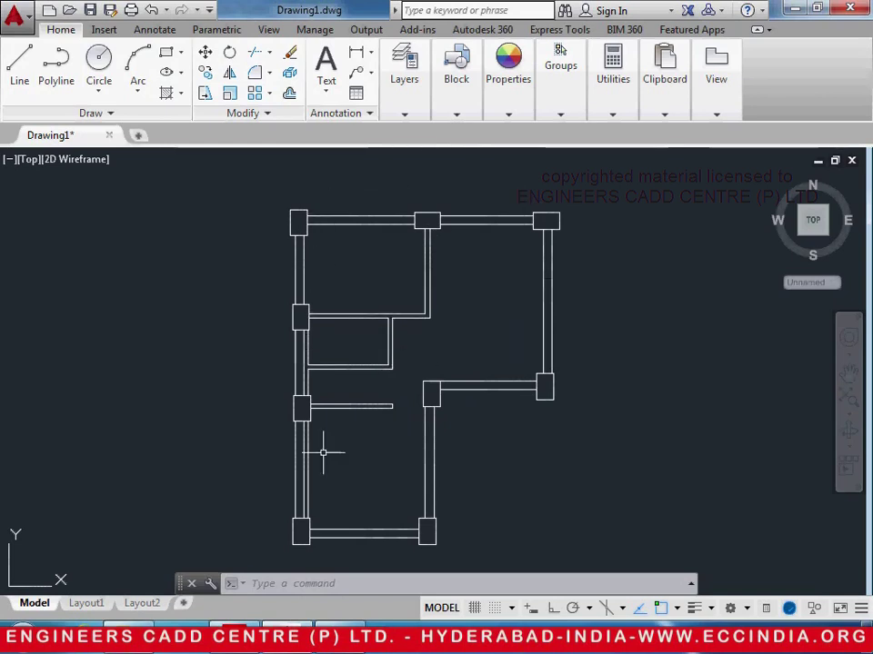
click(280, 638)
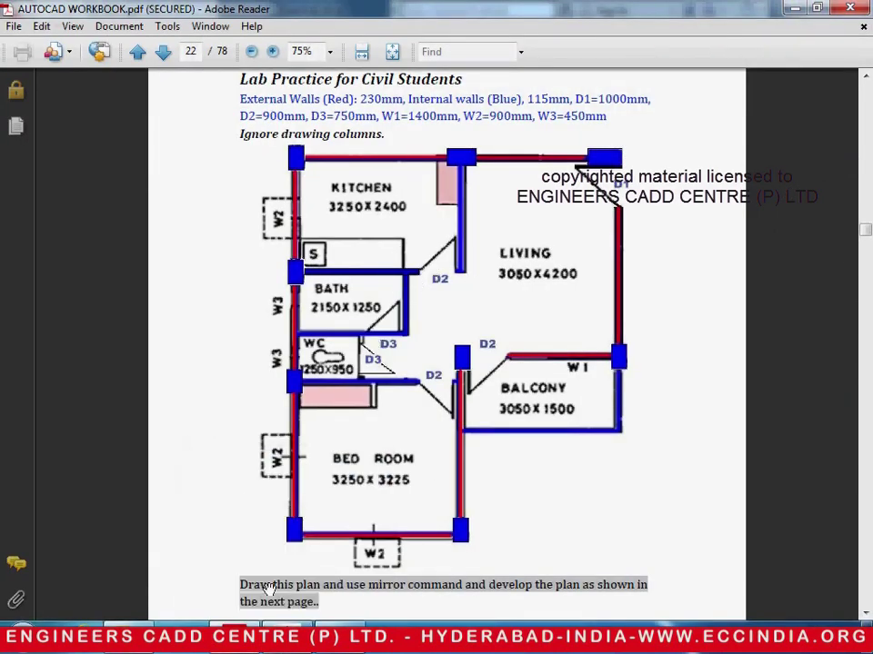
key(alt+Tab)
scroll(396, 307, up, 4)
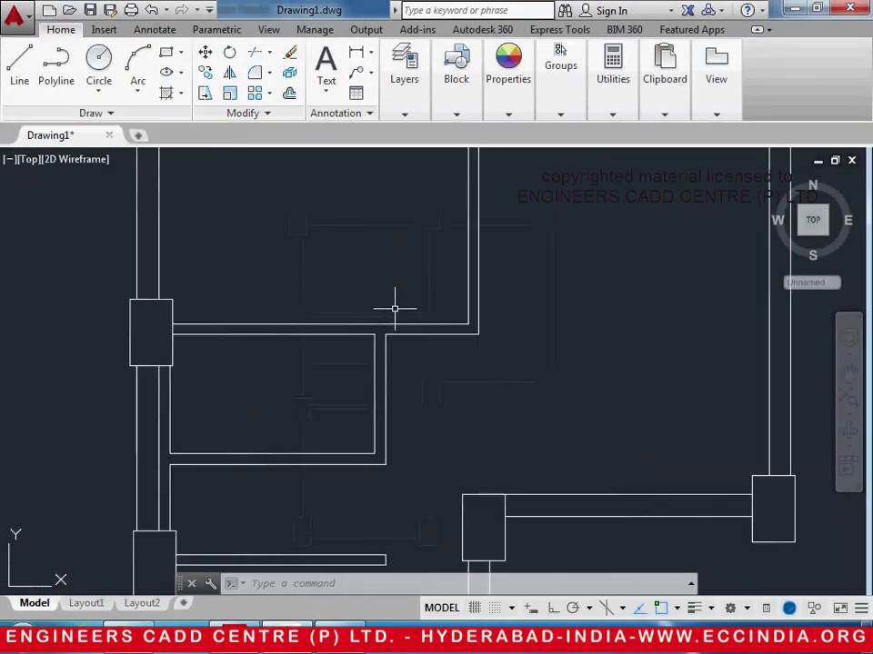
click(394, 307)
key(alt+Tab)
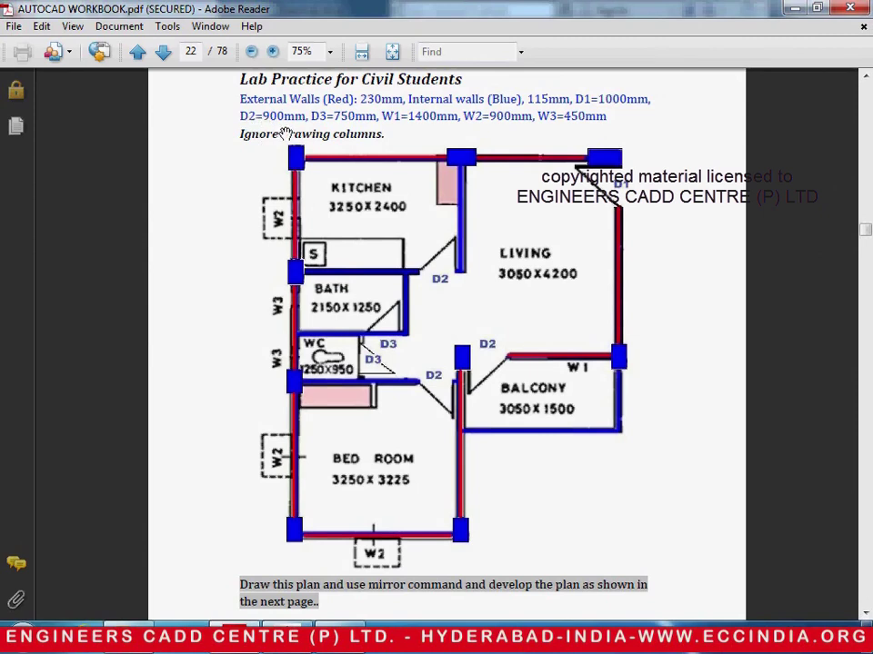
key(alt+Tab)
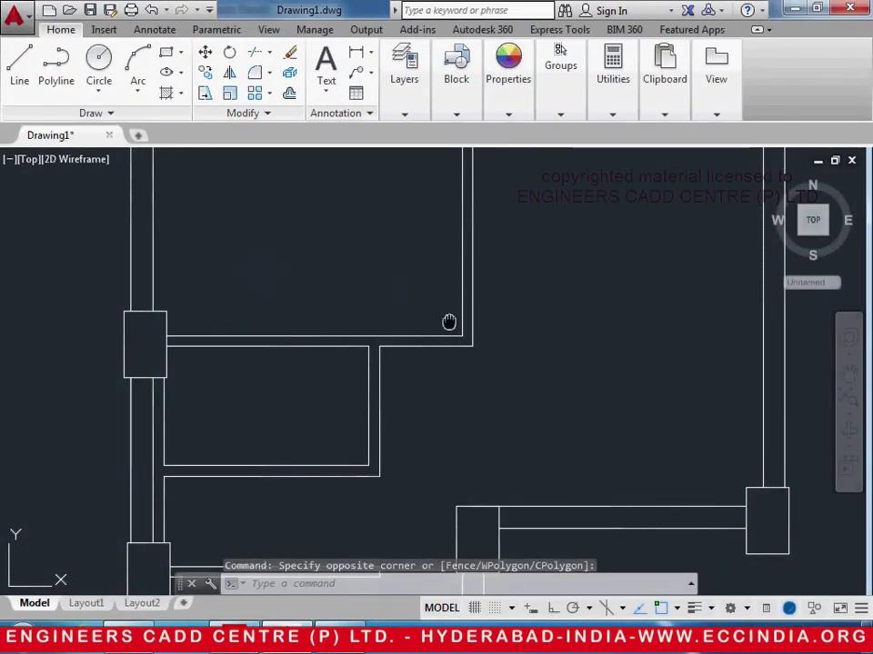
middle_drag(448, 321, 449, 341)
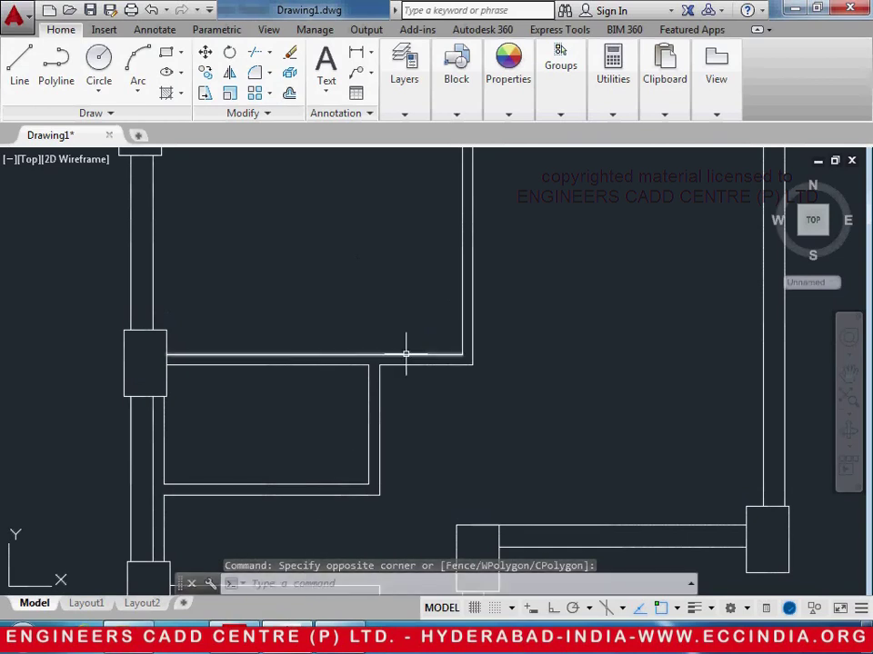
Offset the inner line of the kitchen's right-hand wall 900 mm into the kitchen
text(o)
key(Return)
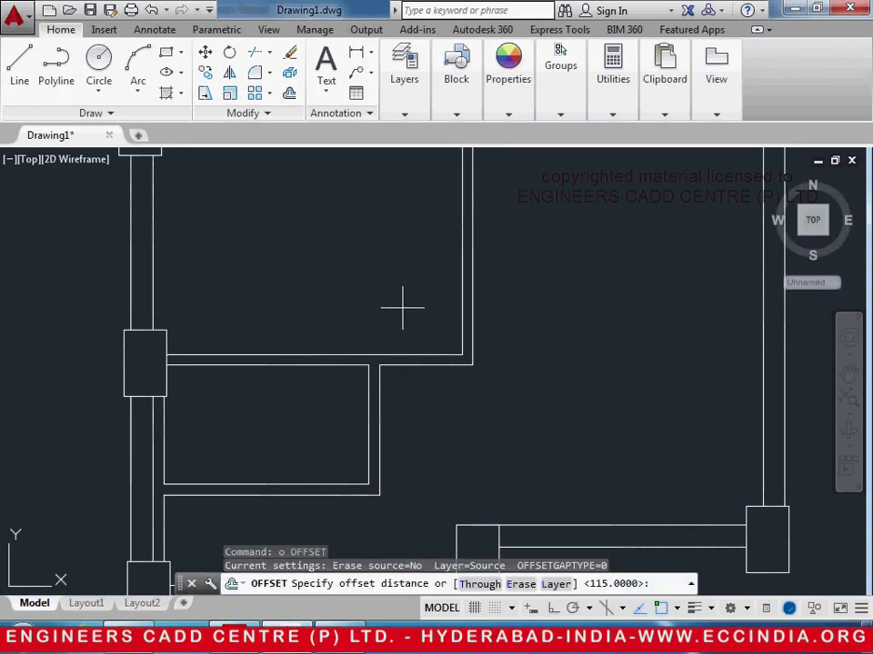
text(900)
key(Return)
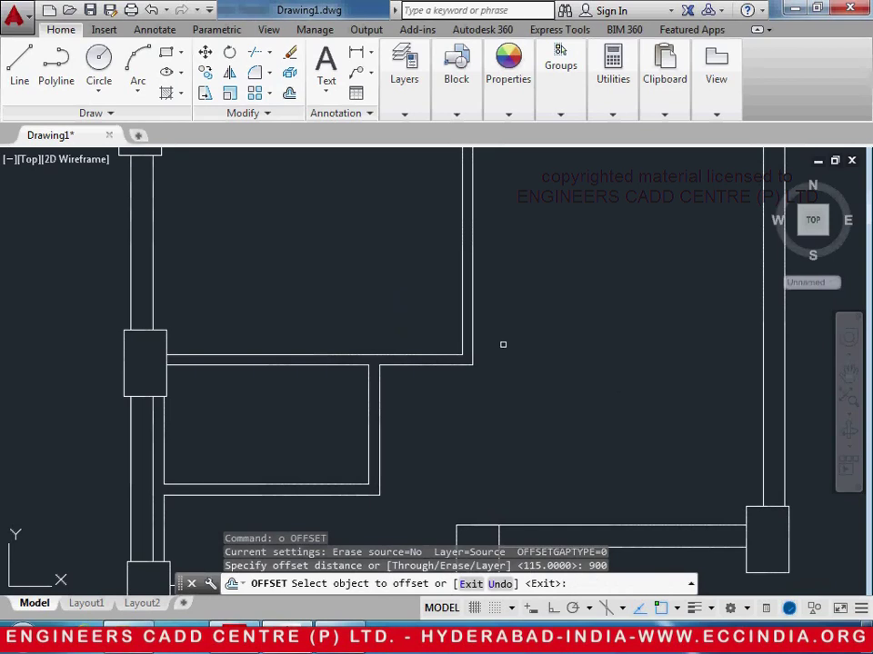
click(459, 337)
click(319, 324)
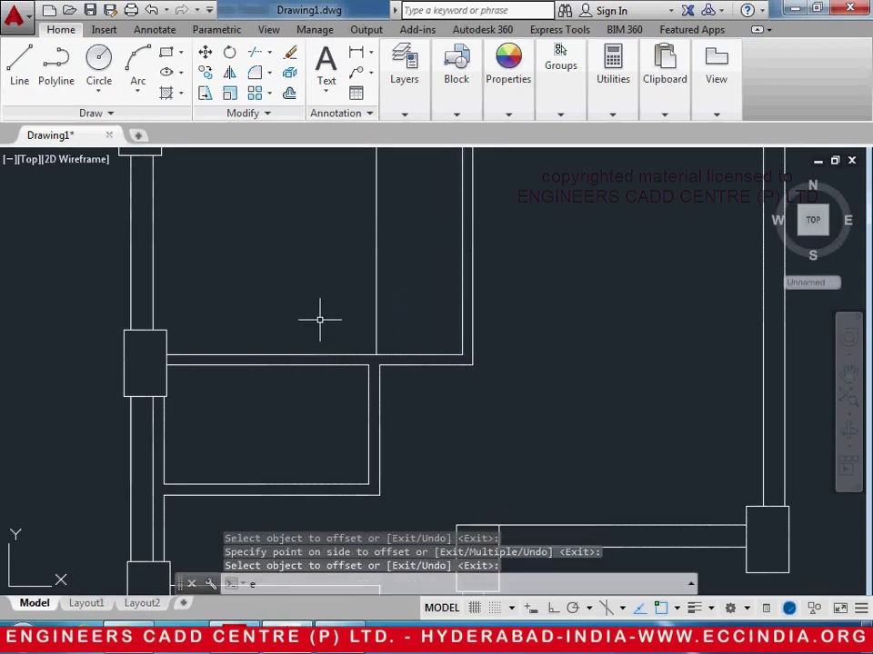
Extend the offset line down through the wall between the kitchen and bath
text(EX)
key(Return)
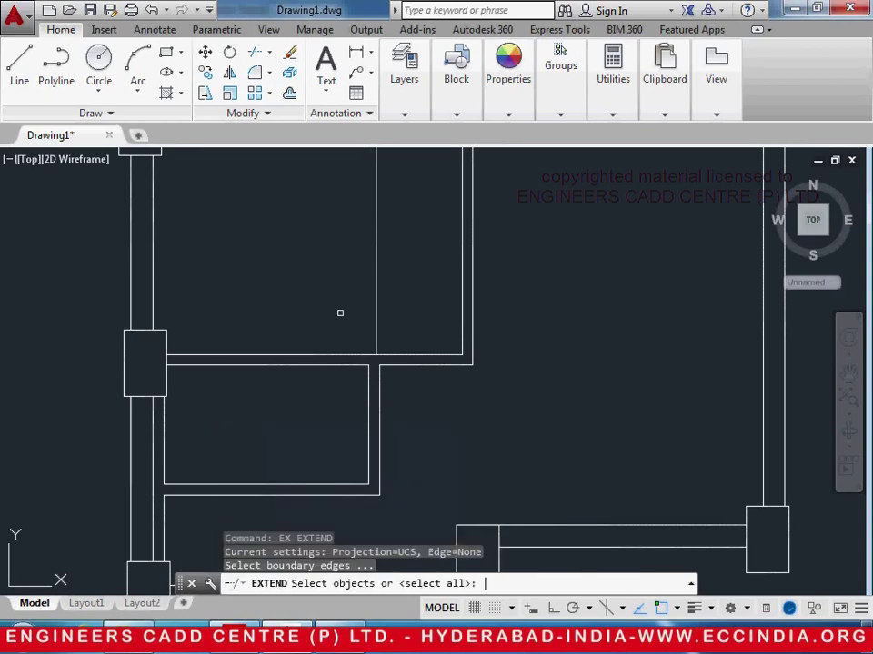
key(Return)
click(377, 336)
key(Return)
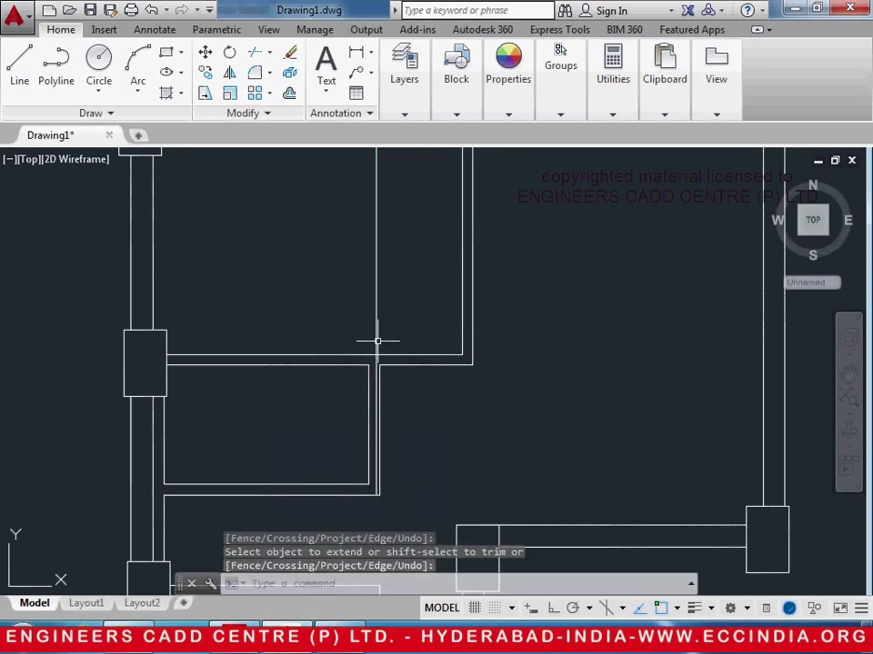
Trim away the part of the offset line that runs below the kitchen wall's lower line
key(Return)
key(Return)
click(394, 363)
scroll(386, 376, up, 5)
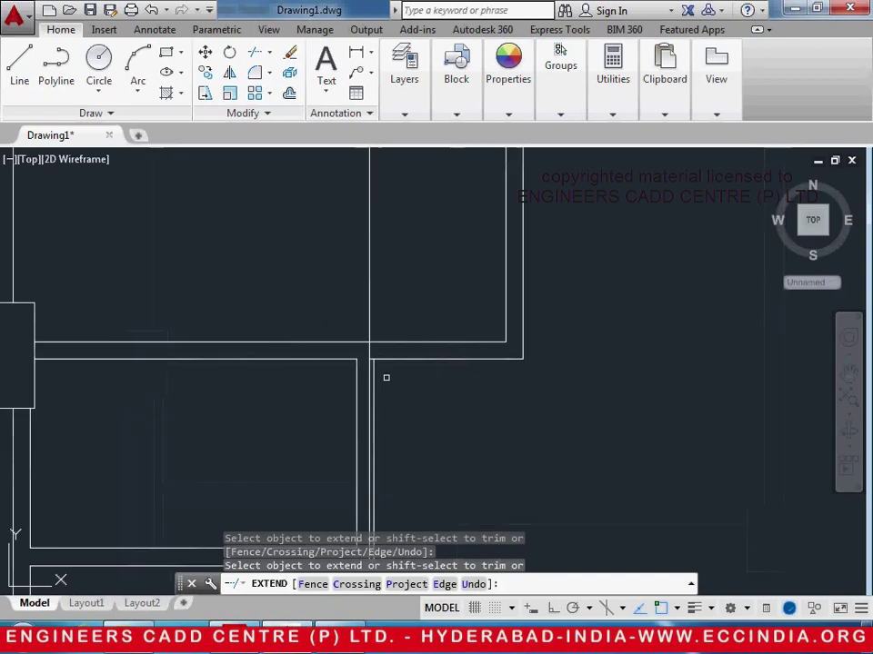
click(341, 382)
shift+click(341, 381)
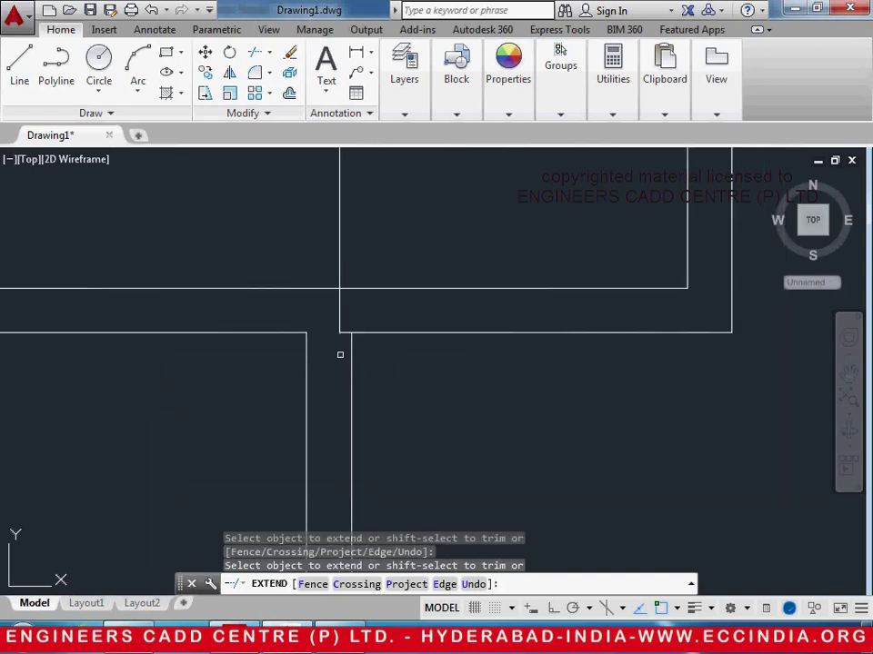
scroll(357, 342, down, 4)
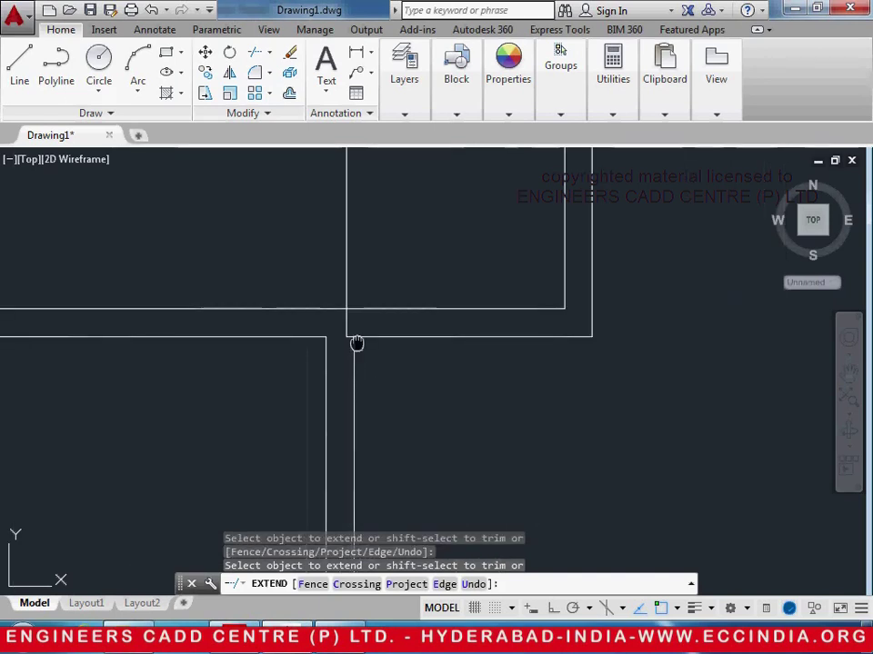
click(462, 382)
click(423, 274)
key(ctrl+z)
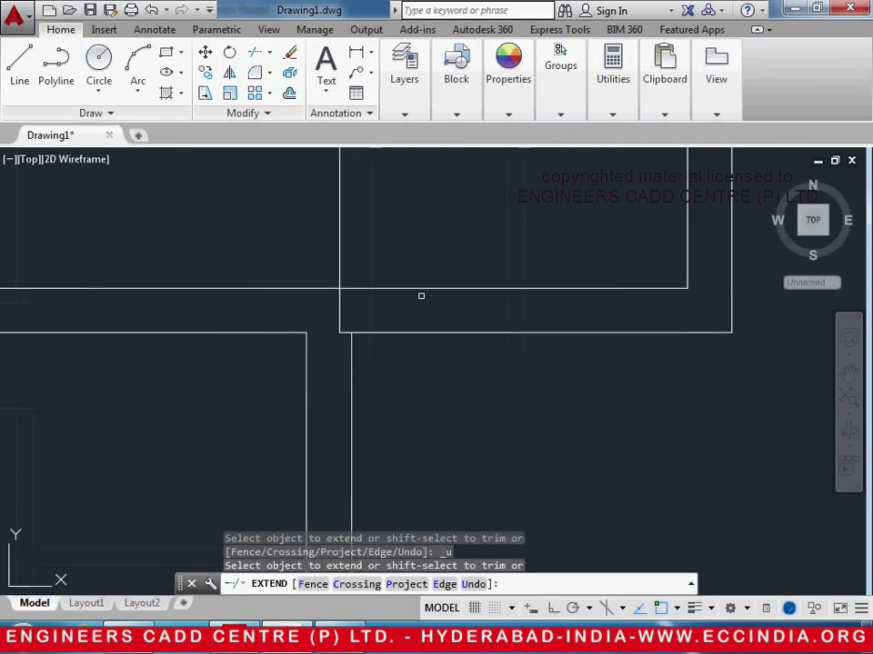
Trim both kitchen wall lines between the offset line and the right-hand wall, and remove the offset line above the wall
shift+click(518, 358)
shift+click(501, 269)
shift+click(401, 206)
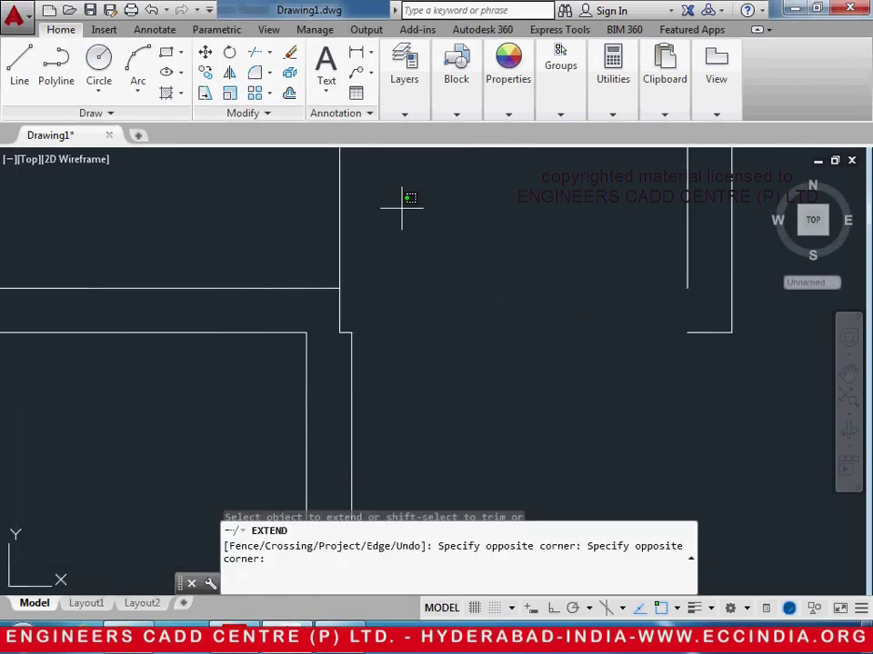
shift+click(318, 193)
scroll(330, 193, down, 4)
key(Return)
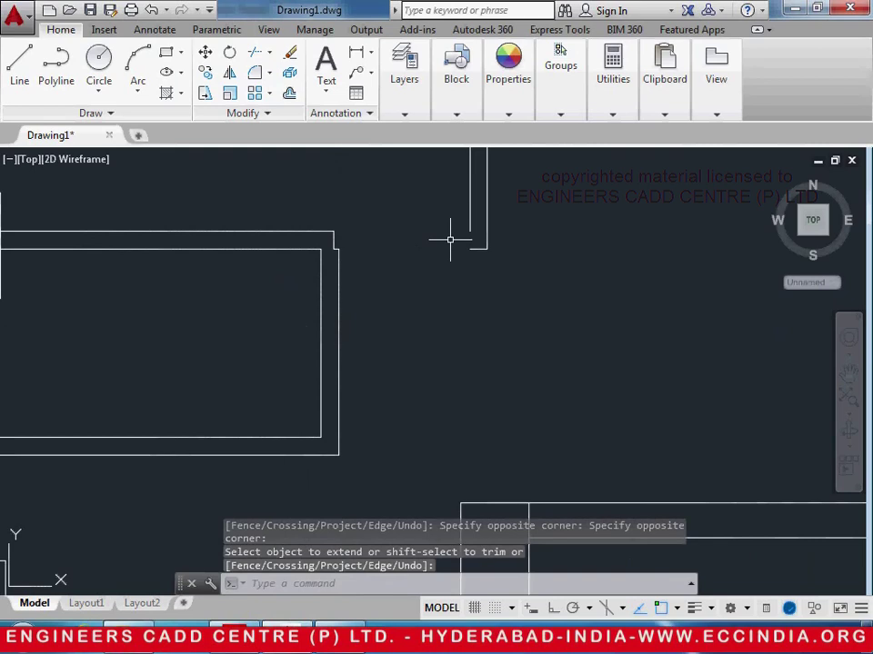
Extend the inner line of the kitchen's right-hand wall down to close the wall's lower end
text(exx)
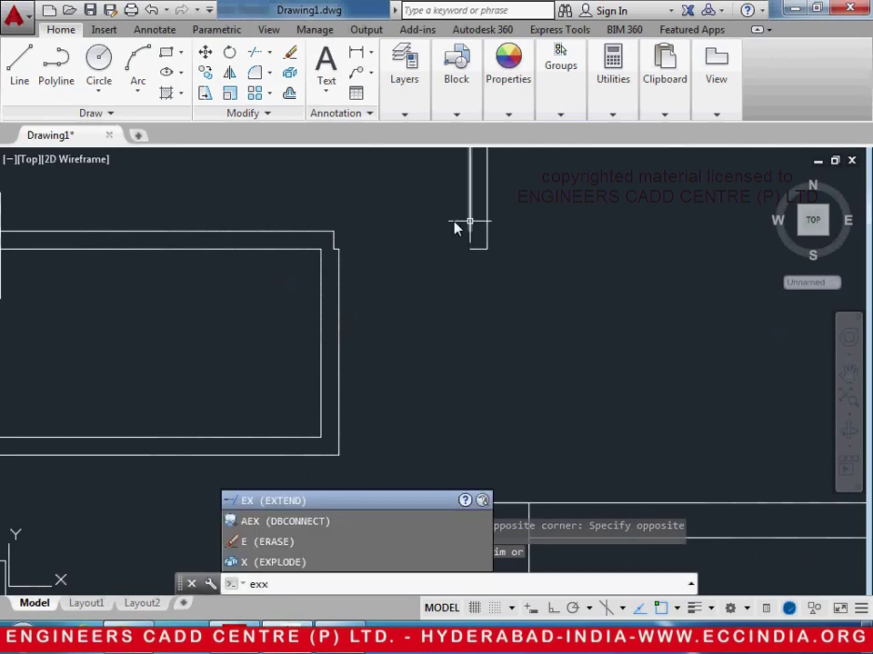
key(BackSpace)
key(BackSpace)
key(BackSpace)
text(ex)
key(Return)
key(Return)
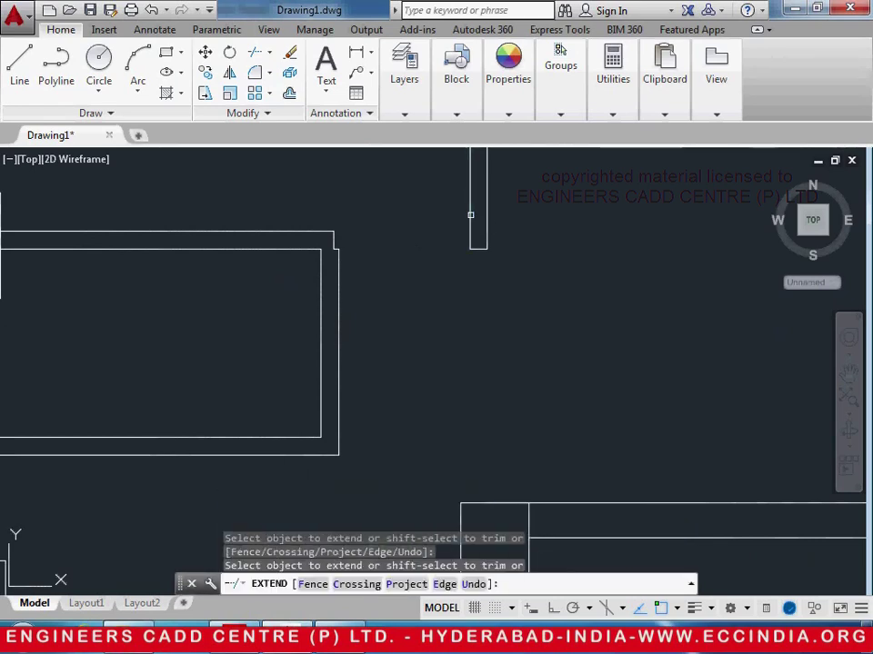
scroll(412, 255, down, 2)
middle_drag(411, 255, 419, 308)
key(Return)
scroll(436, 295, up, 2)
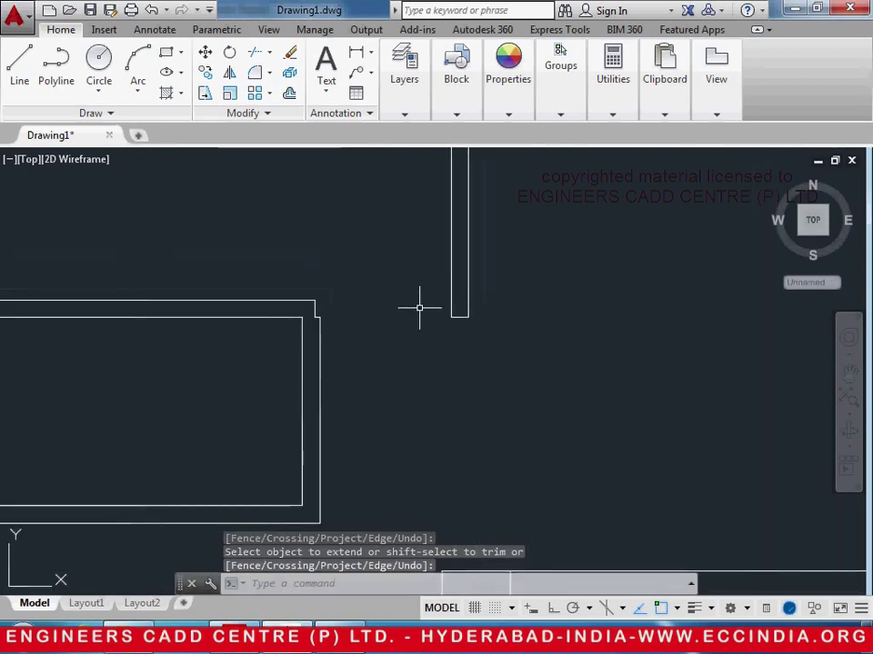
Extend the upper and lower kitchen wall lines back across the opening to the right-hand wall
text(ex)
key(Return)
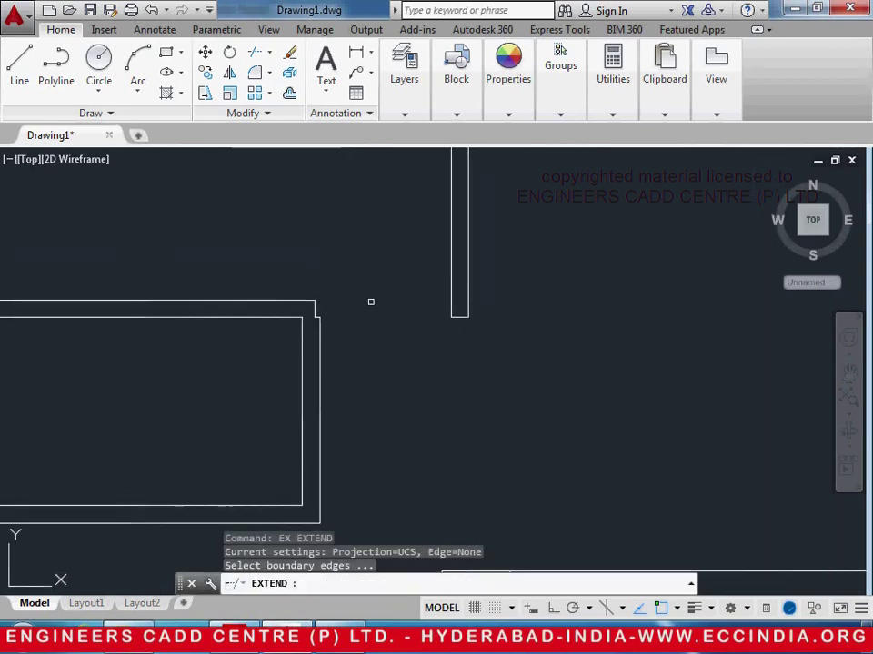
key(Return)
click(302, 299)
scroll(305, 308, up, 2)
click(333, 312)
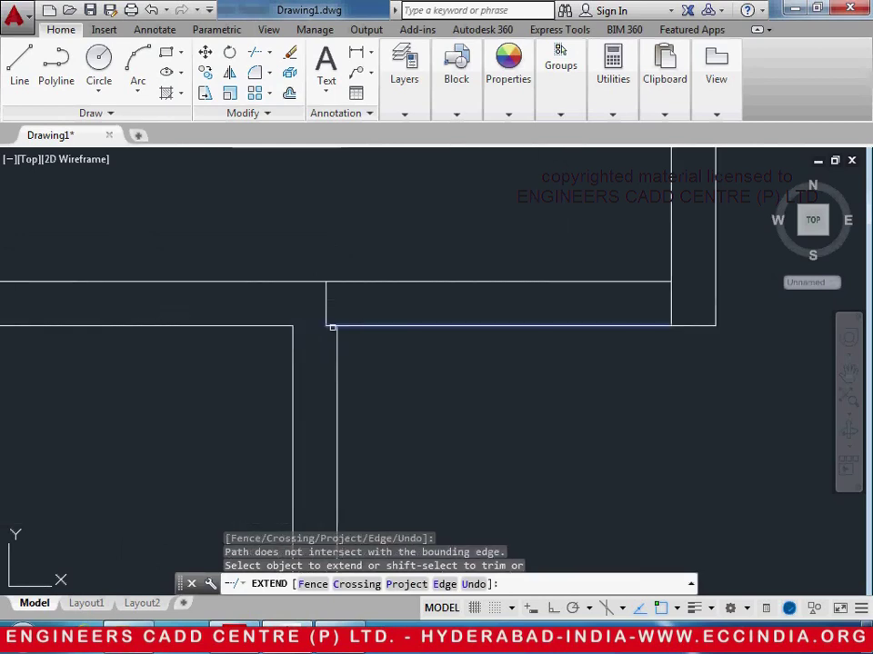
click(333, 325)
scroll(319, 422, down, 2)
key(Return)
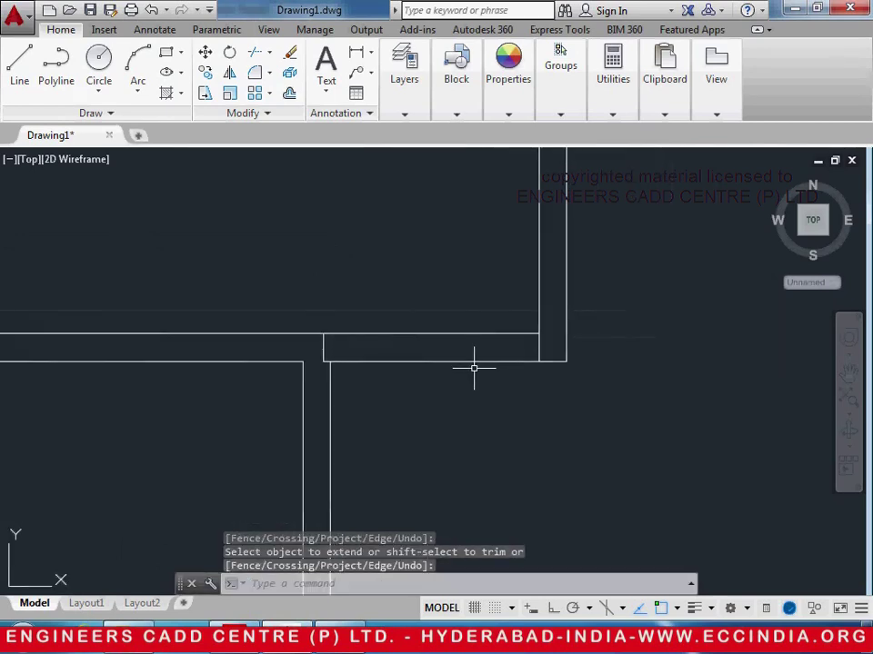
Offset the inner line of the kitchen's right-hand wall 115 mm into the kitchen
text(o)
key(Return)
text(115)
key(Return)
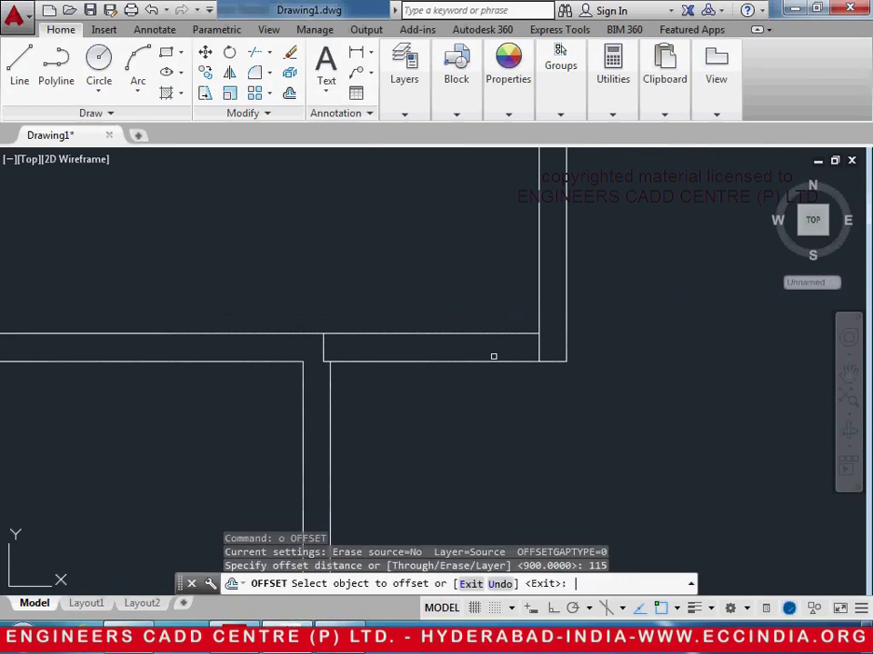
click(543, 306)
click(520, 302)
key(Return)
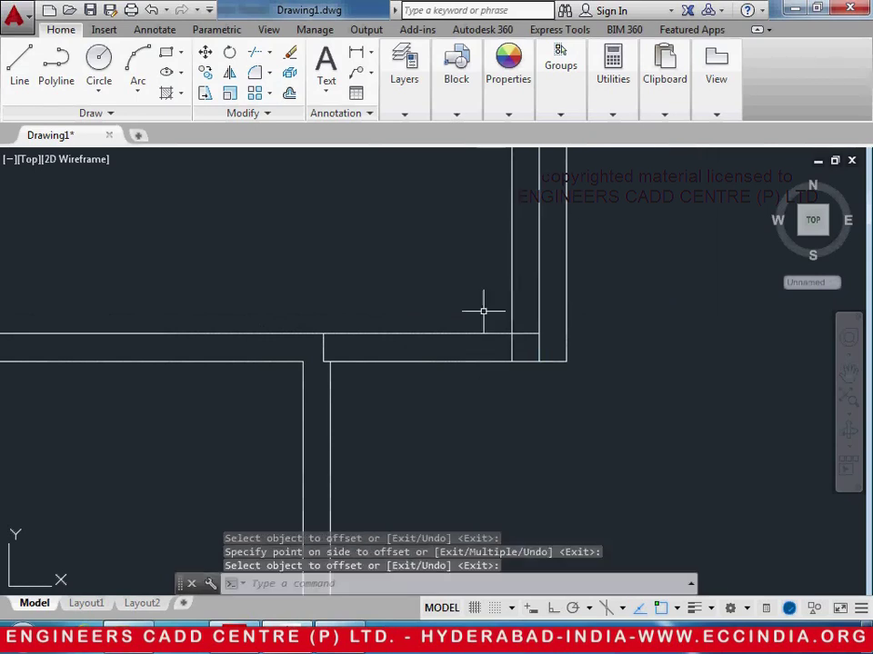
Trim the new offset line above the kitchen wall and cut out both wall lines between the two jambs
scroll(483, 308, down, 2)
middle_drag(483, 308, 456, 346)
text(tr)
key(Return)
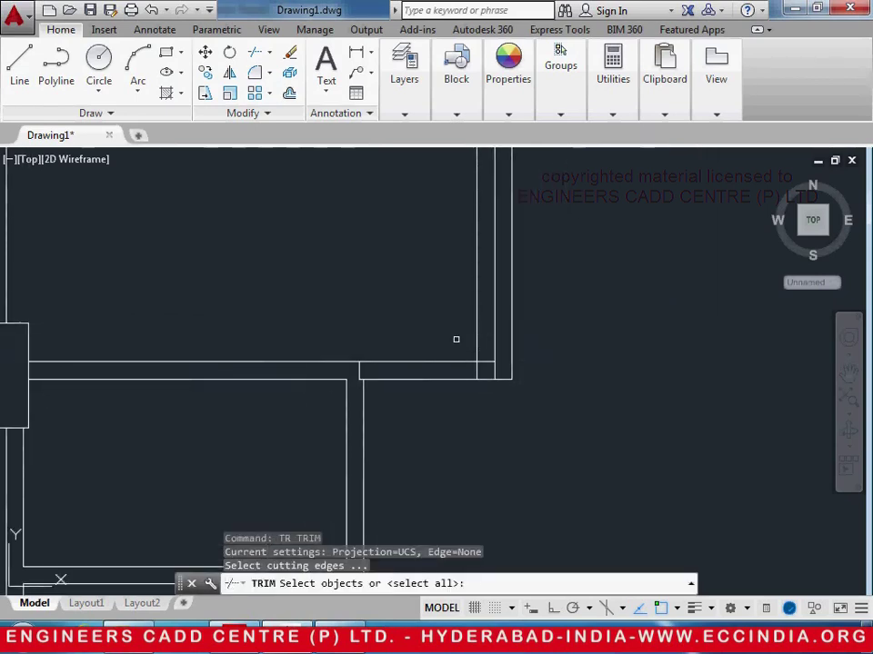
key(Return)
click(476, 336)
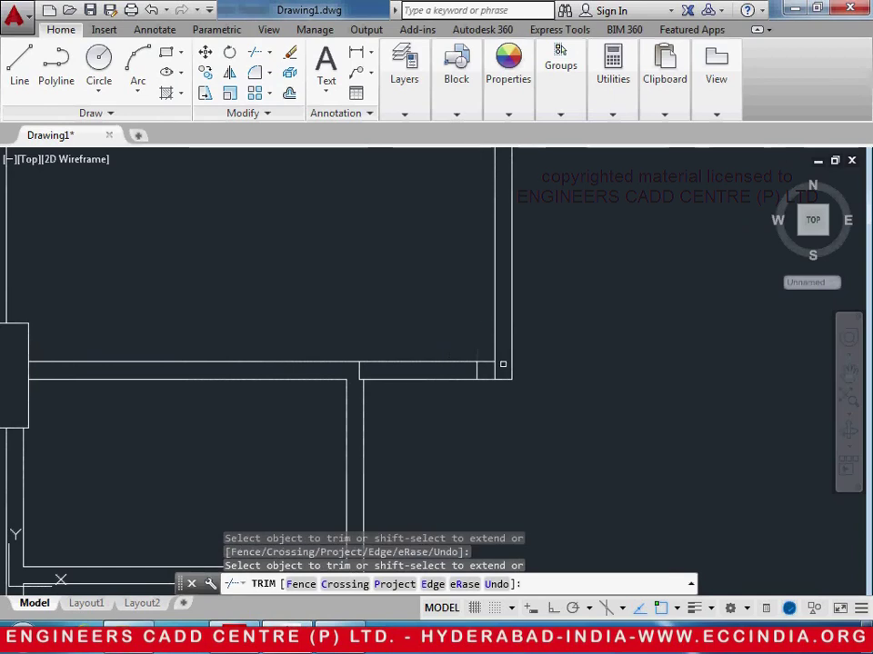
click(442, 396)
click(400, 320)
key(Return)
Offset the door opening's left jamb line 115 mm to the left inside the wall
text(o)
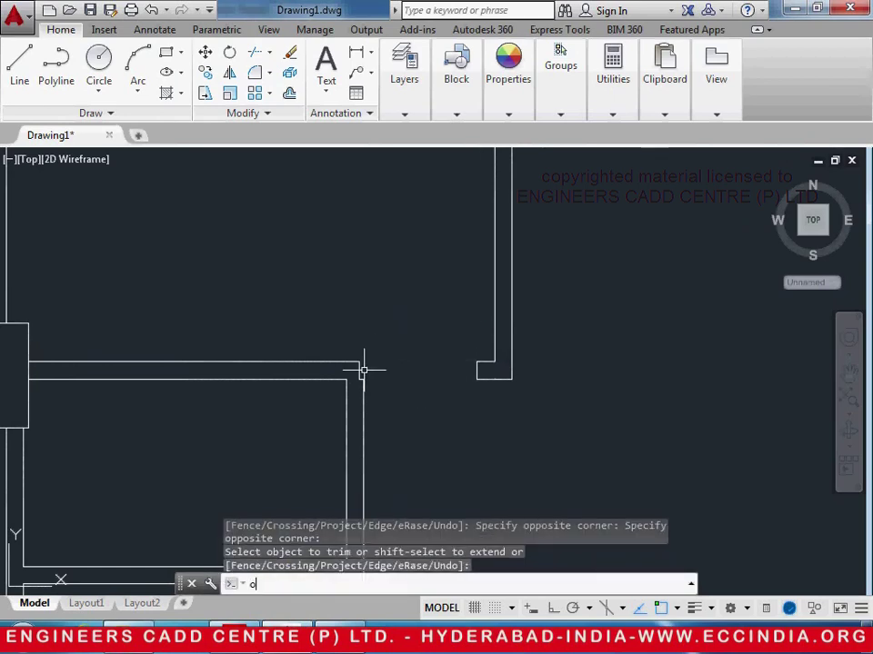
key(Return)
key(Return)
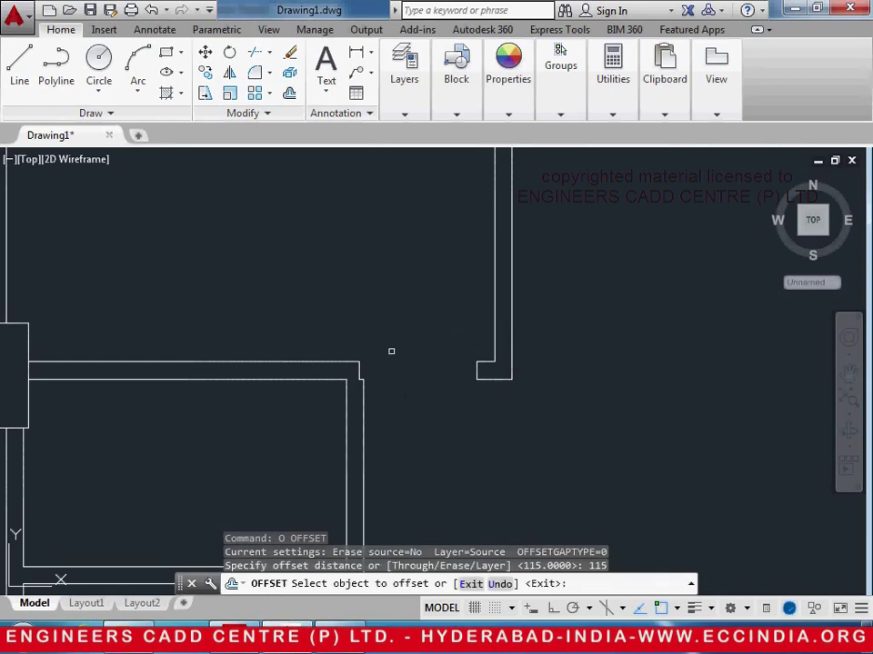
click(359, 373)
click(332, 370)
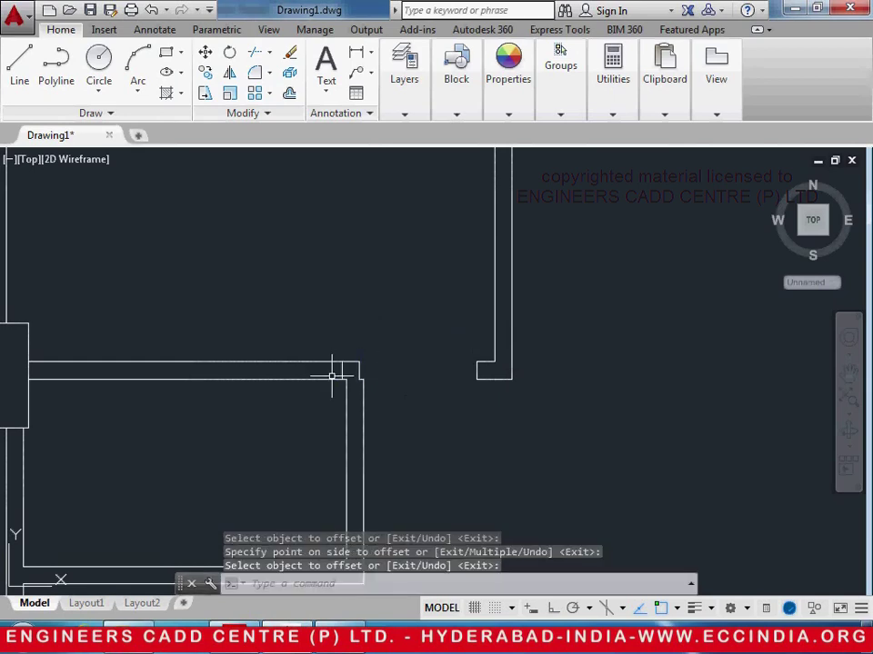
Trim the upper kitchen wall line back to the new left jamb and erase the old jamb line
scroll(346, 380, up, 4)
text(tr)
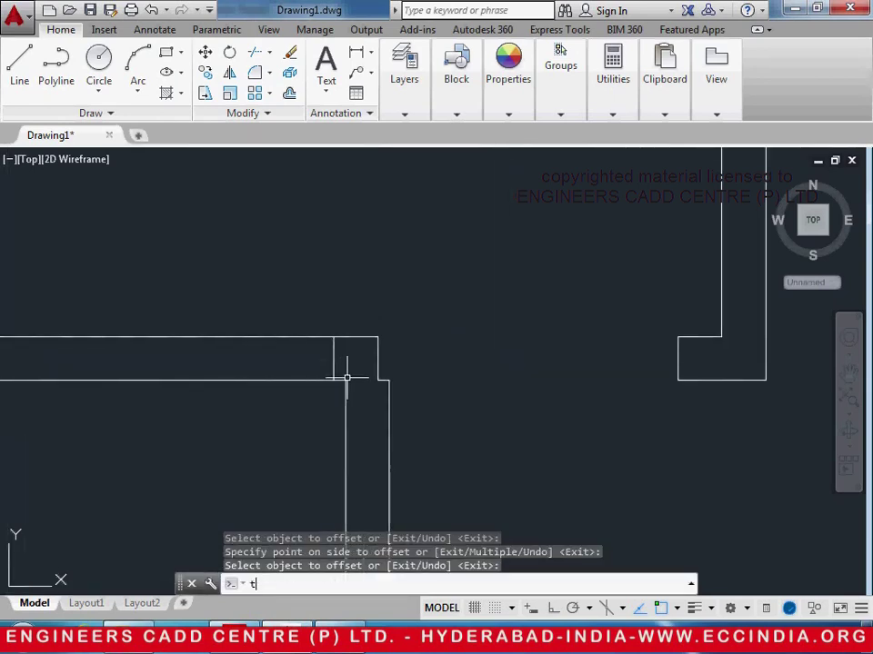
key(Return)
key(Return)
click(377, 347)
click(371, 338)
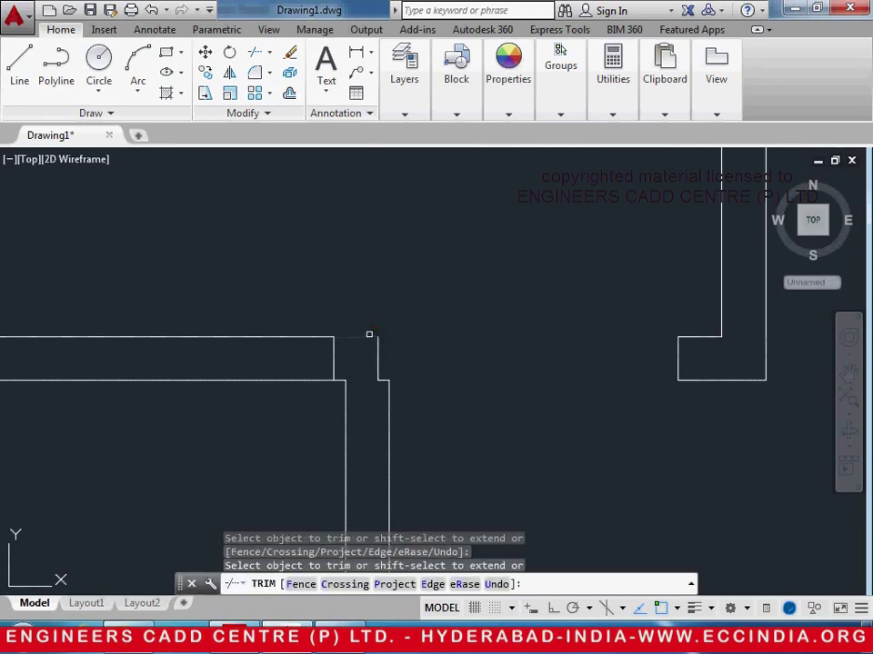
key(Return)
click(378, 358)
key(Delete)
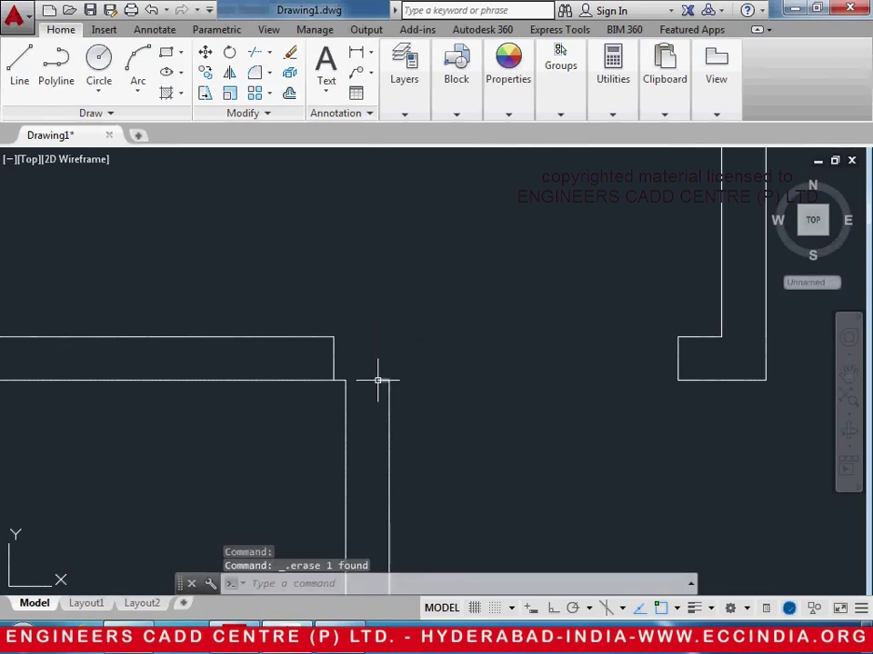
Draw a line closing the top of the bath's right-hand partition wall beside the door opening
text(l)
key(Return)
click(343, 380)
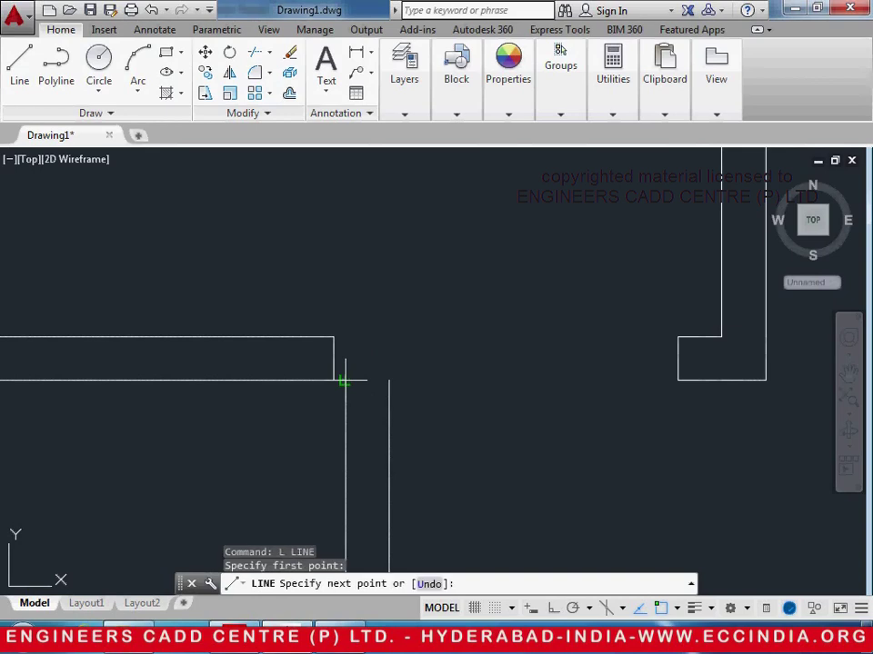
click(390, 380)
key(Return)
scroll(463, 413, down, 3)
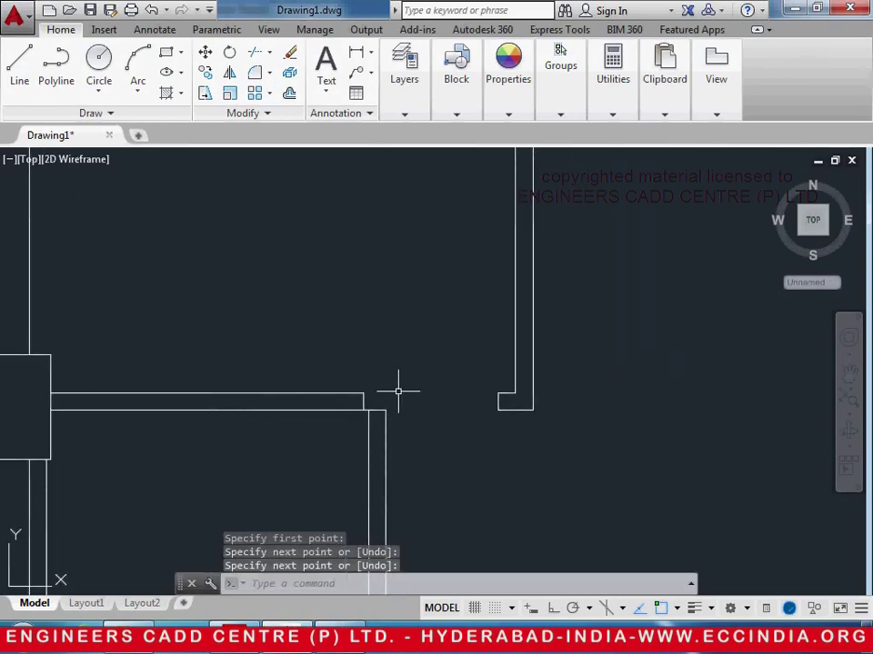
Draw a door leaf rectangle 115 mm long and 900 mm wide in the empty space left of the plan
scroll(398, 392, down, 3)
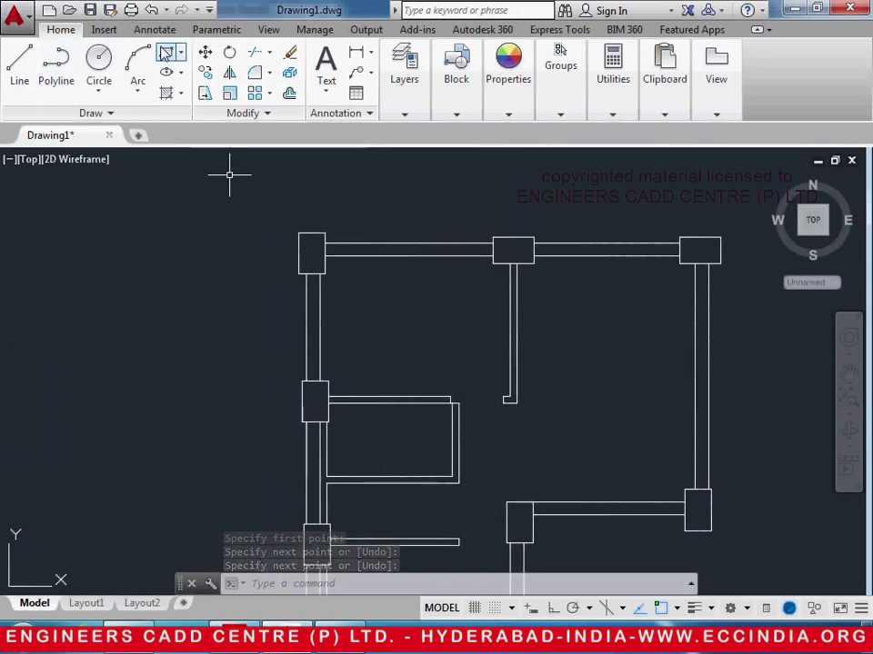
click(166, 52)
click(124, 236)
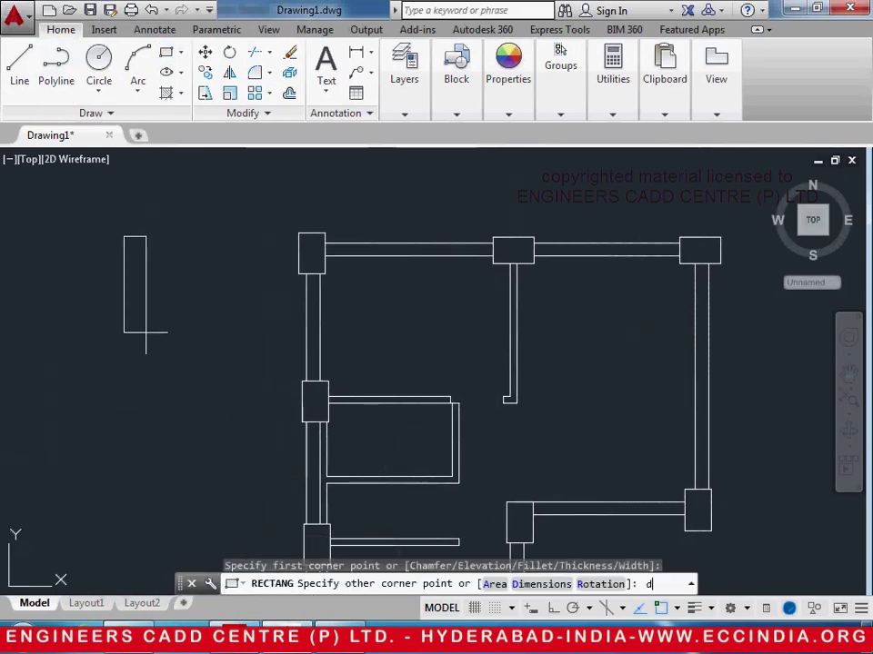
key(Return)
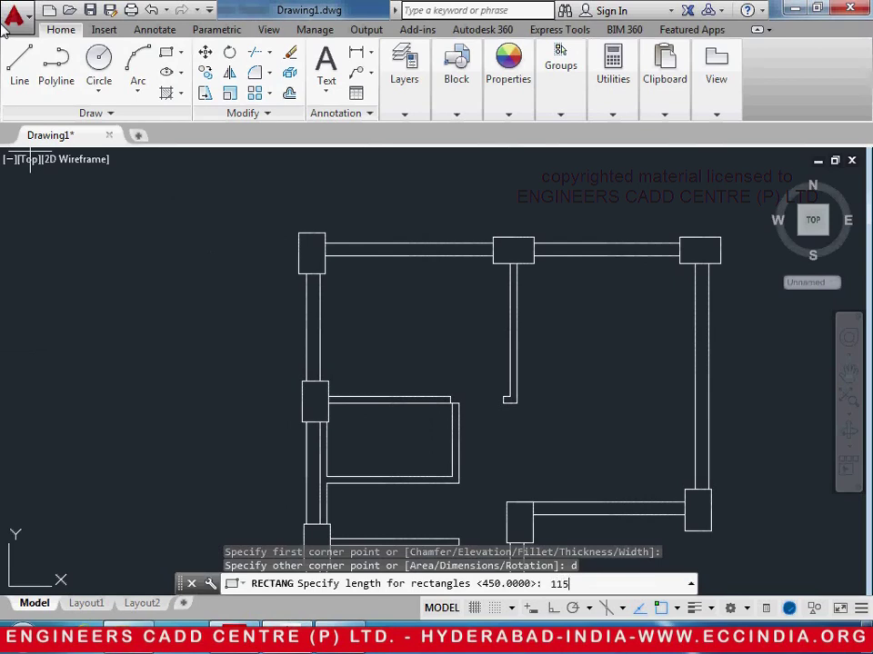
text(115)
key(Return)
key(alt+Tab)
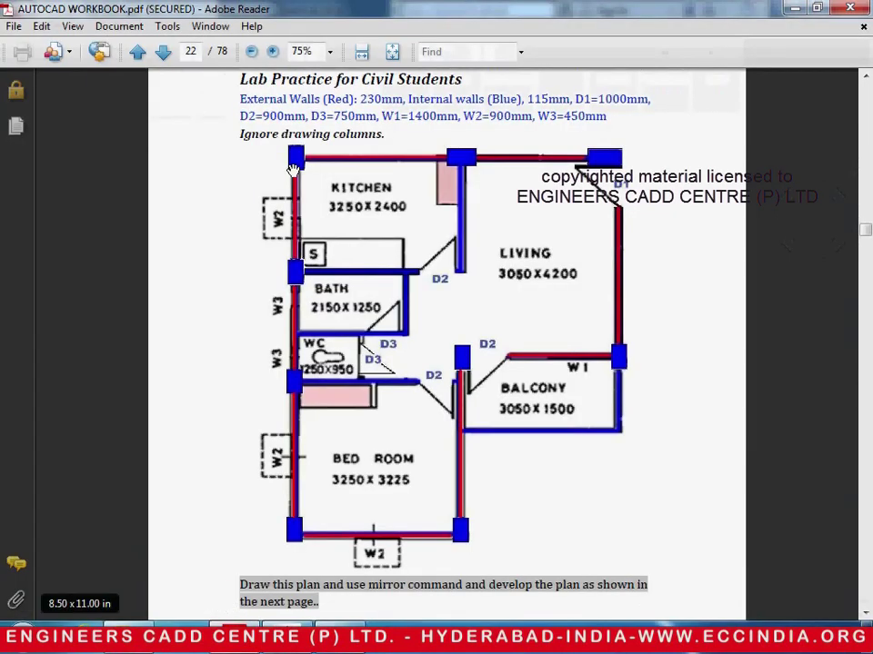
key(alt+Tab)
text(9)
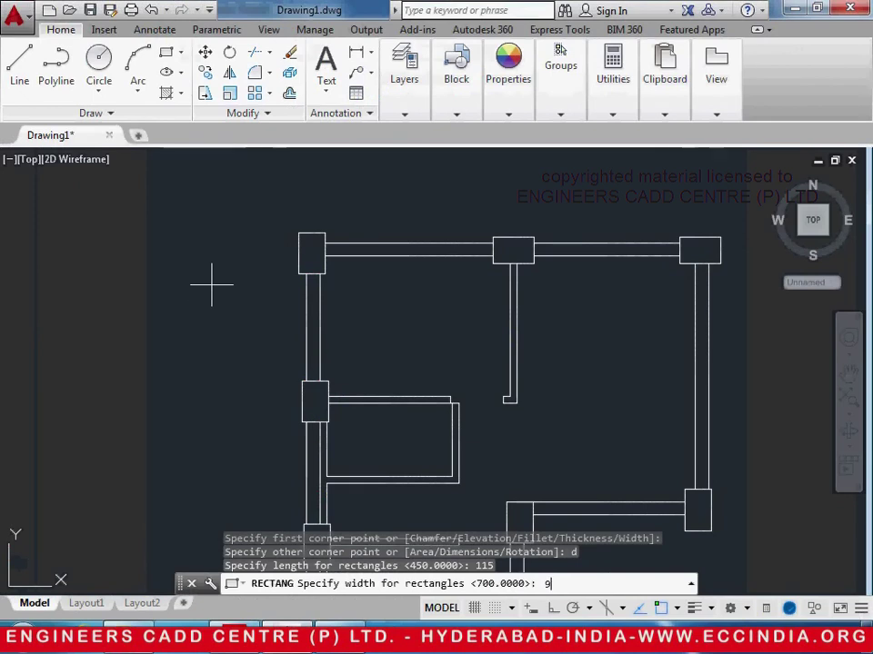
text(00)
key(Return)
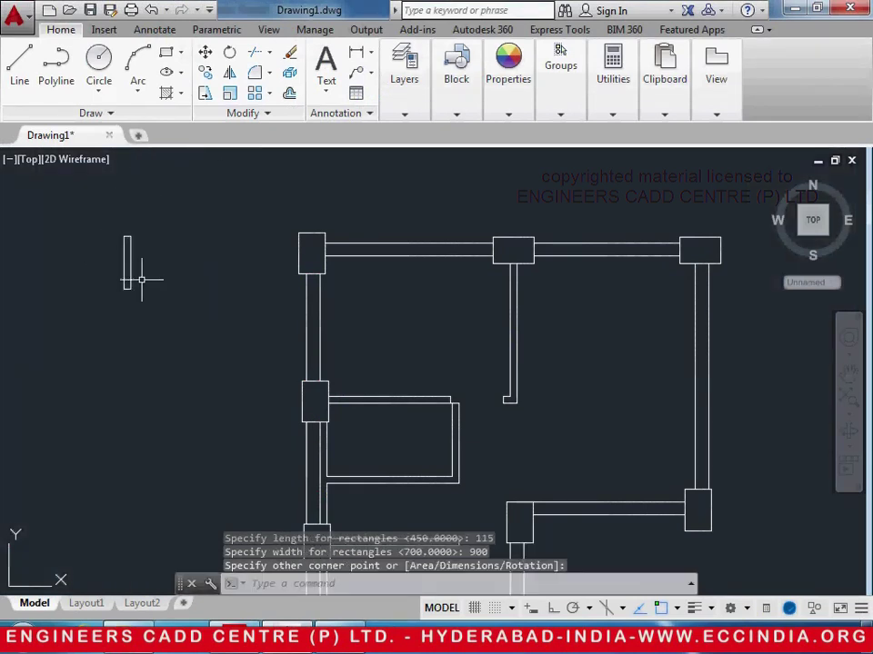
Move the 115 x 900 mm door leaf by its lower right corner to the midpoint of the kitchen opening's right jamb
text(m)
key(Return)
scroll(167, 304, up, 4)
click(95, 275)
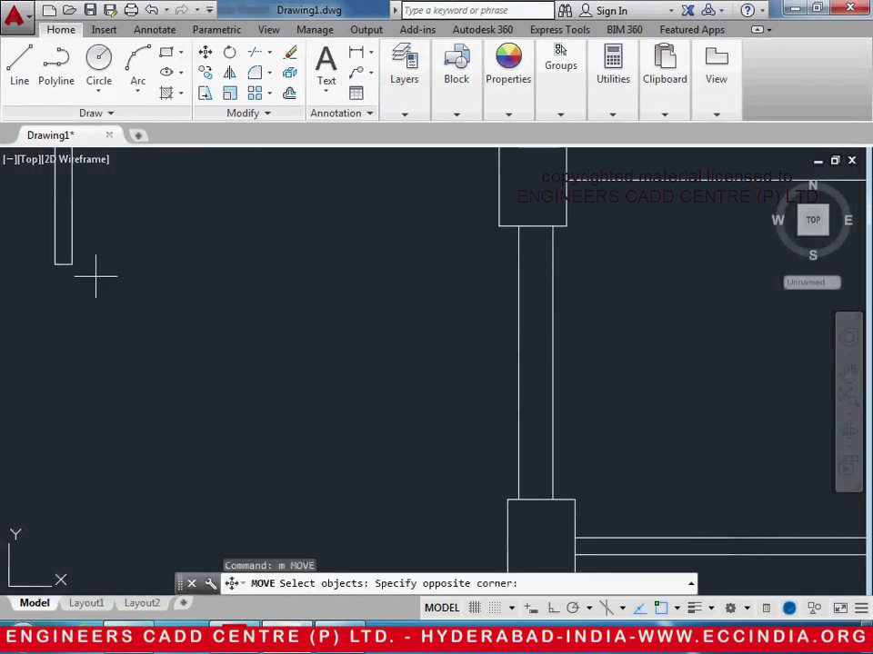
click(66, 258)
key(Return)
click(71, 264)
scroll(289, 311, down, 4)
scroll(473, 358, up, 4)
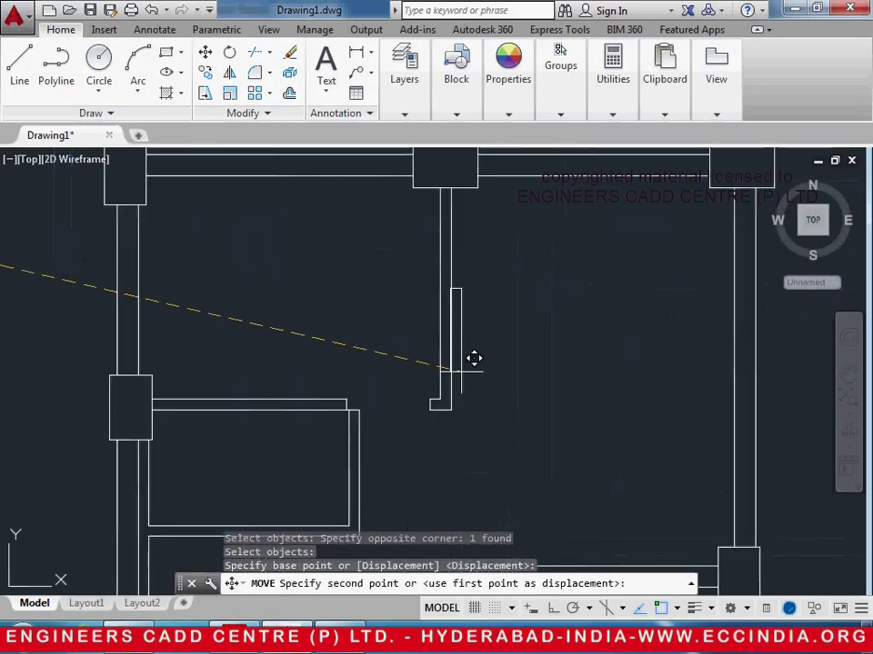
scroll(415, 420, up, 2)
click(412, 420)
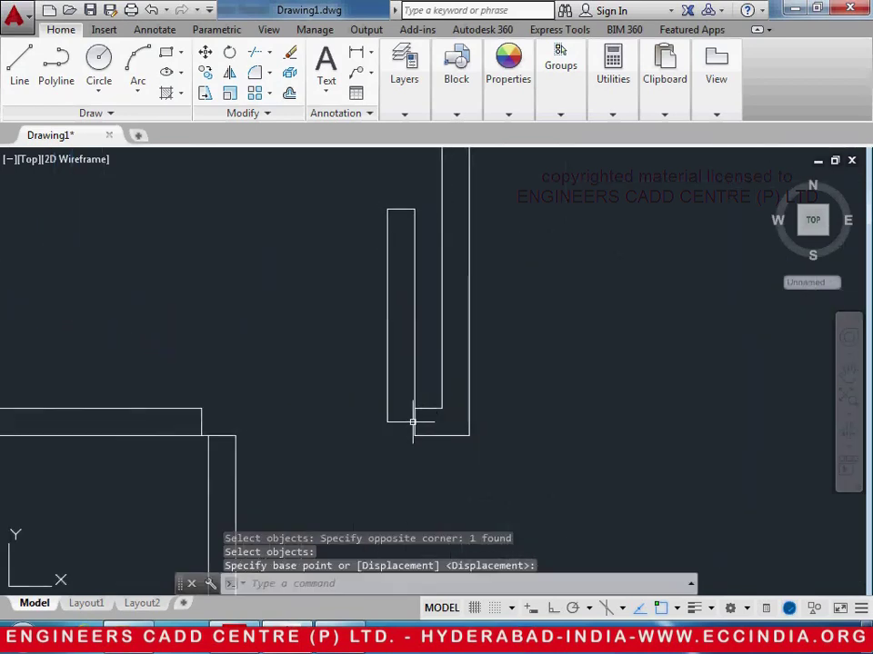
scroll(294, 409, down, 2)
Draw a diagonal swing line from the kitchen door leaf's upper left corner to the opening's left jamb
scroll(293, 410, down, 5)
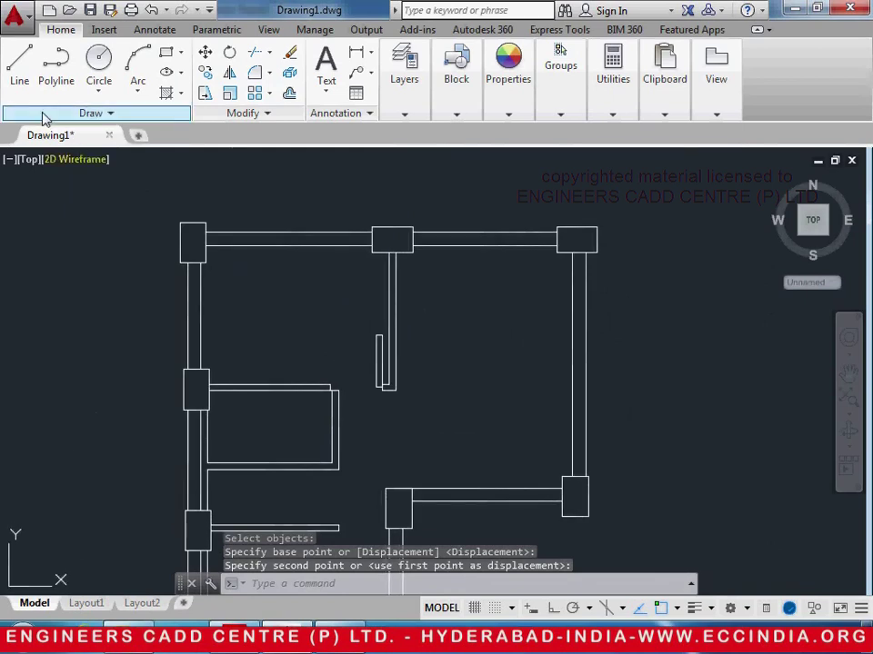
click(19, 63)
scroll(286, 371, up, 2)
click(430, 314)
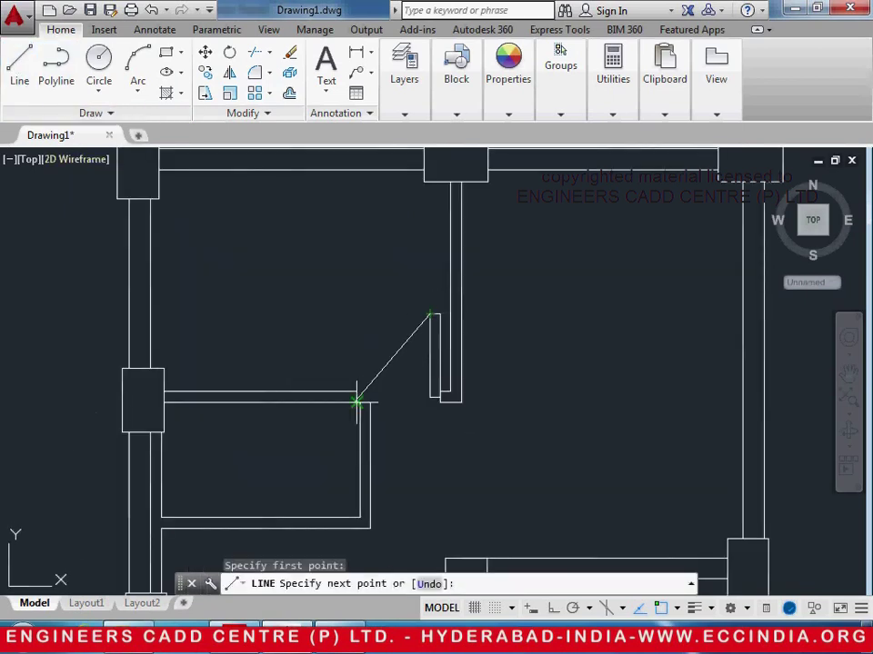
click(357, 398)
key(Return)
scroll(430, 463, down, 4)
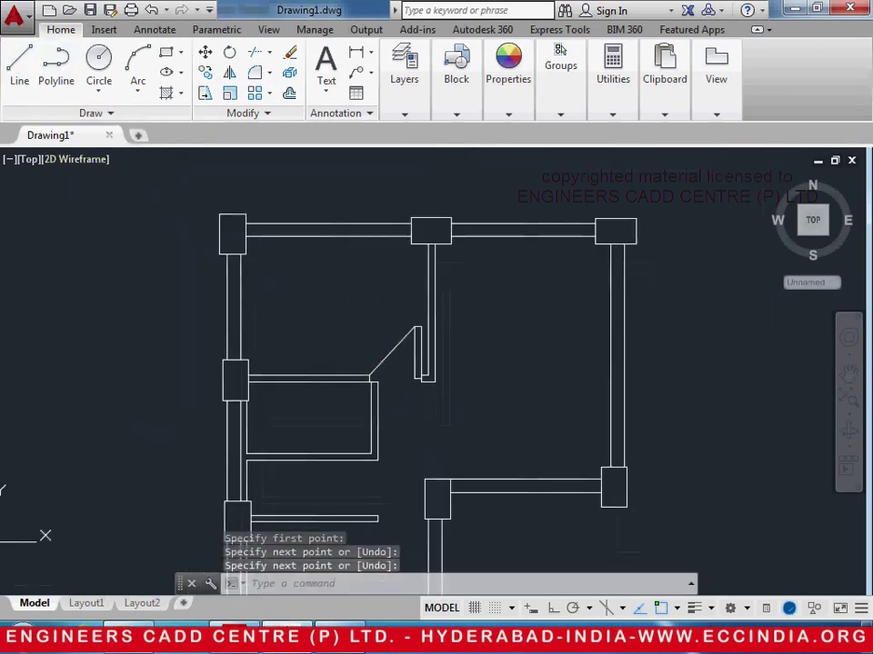
middle_drag(408, 465, 400, 417)
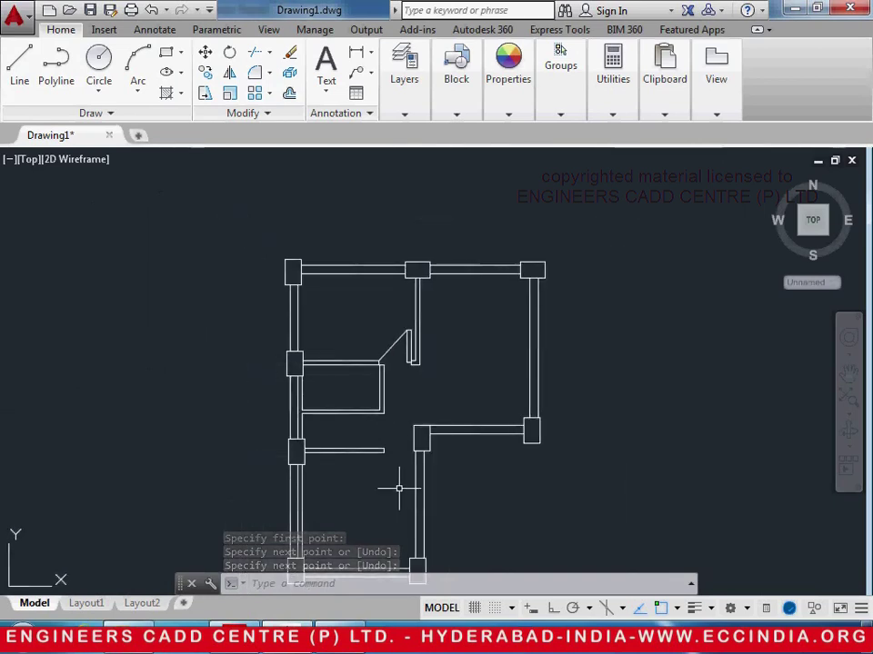
click(235, 639)
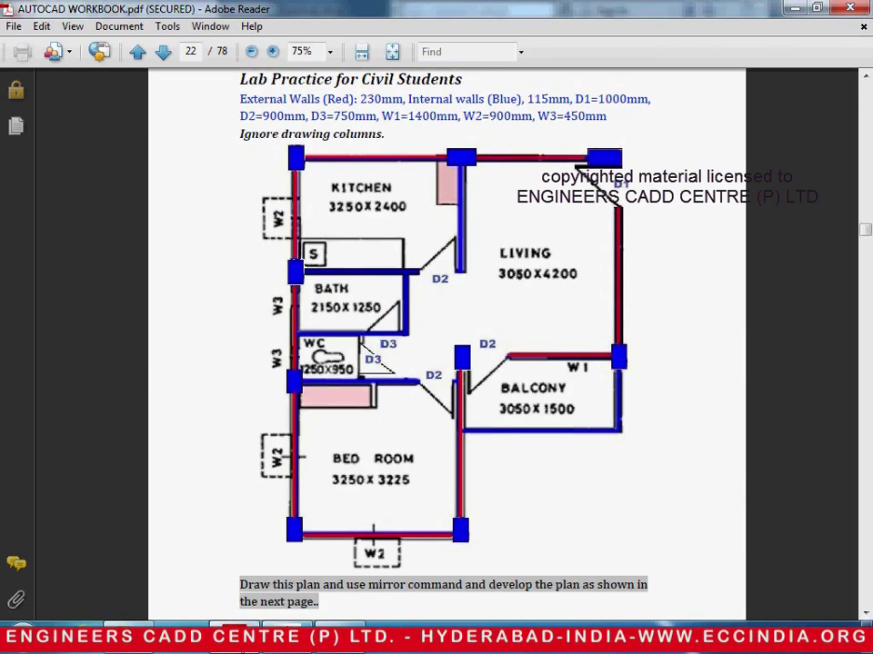
key(alt+Tab)
middle_drag(559, 308, 522, 308)
scroll(522, 311, up, 3)
text(o)
key(Return)
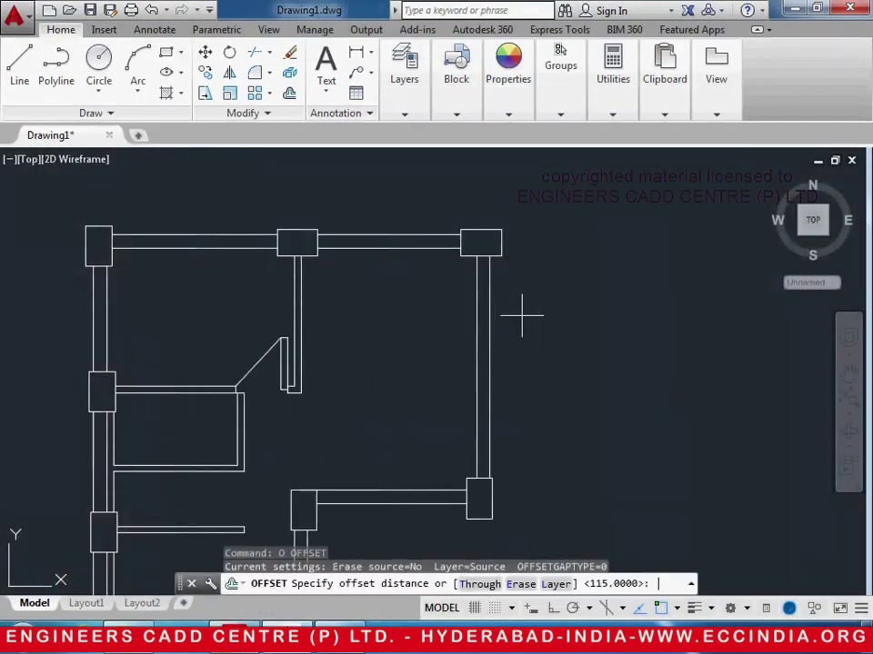
text(1000)
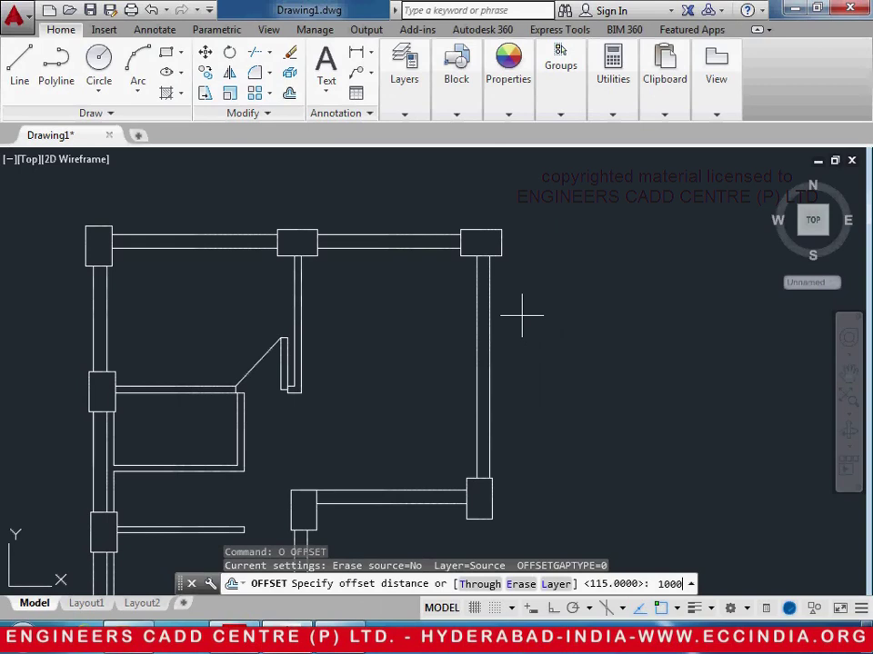
key(Return)
click(497, 258)
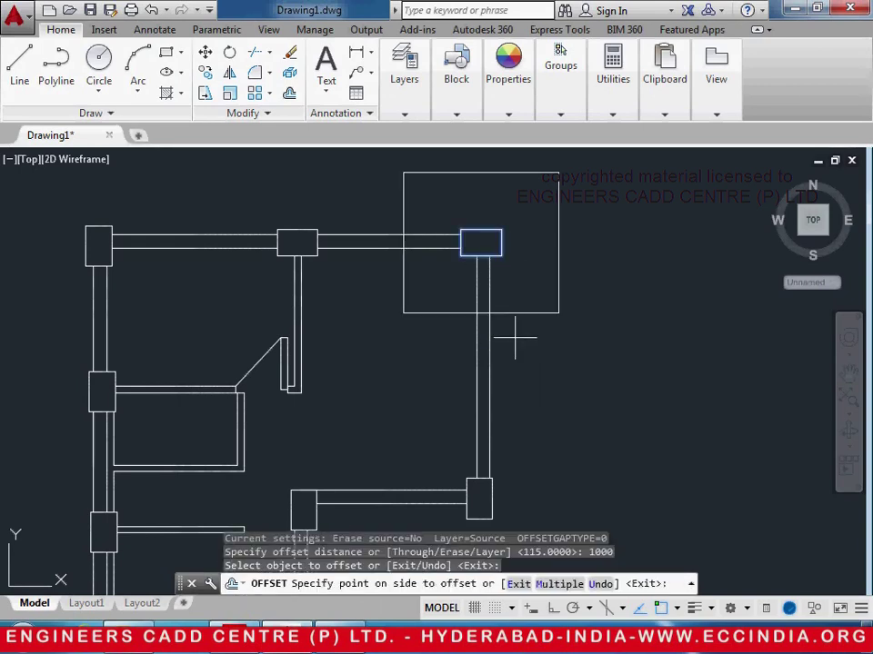
key(Escape)
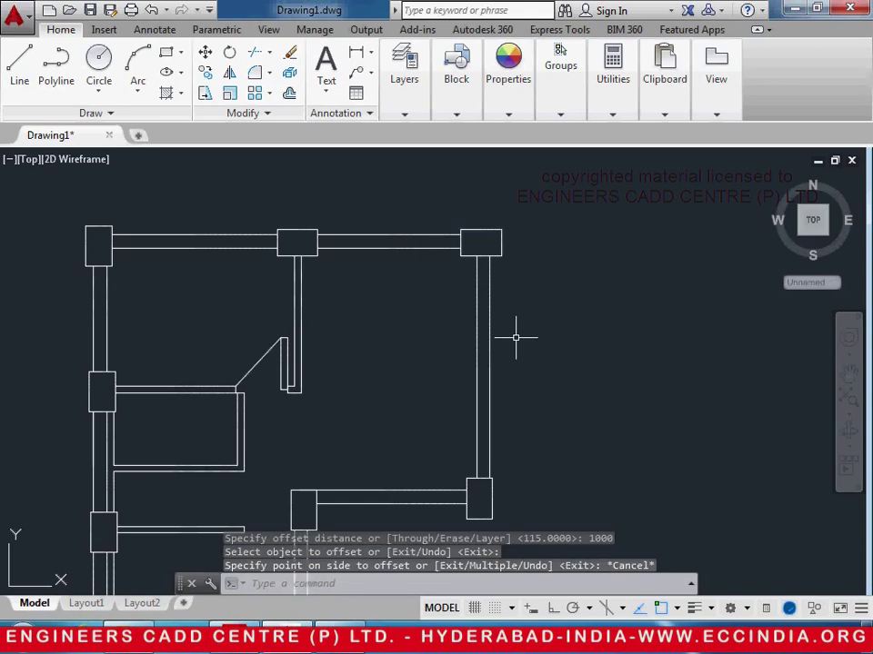
Explode the column at the living room's upper right corner into separate lines
text(x)
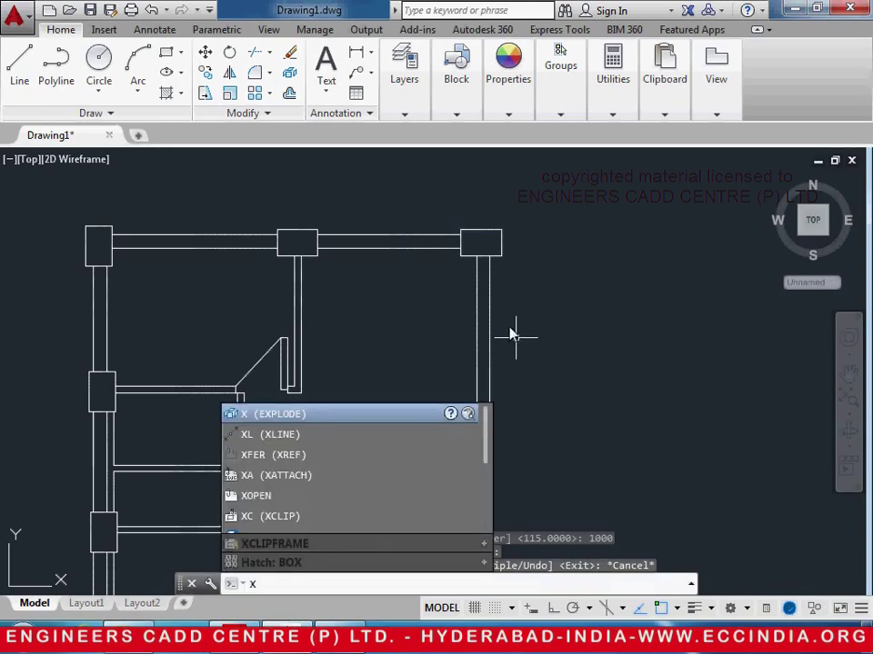
key(Return)
click(500, 255)
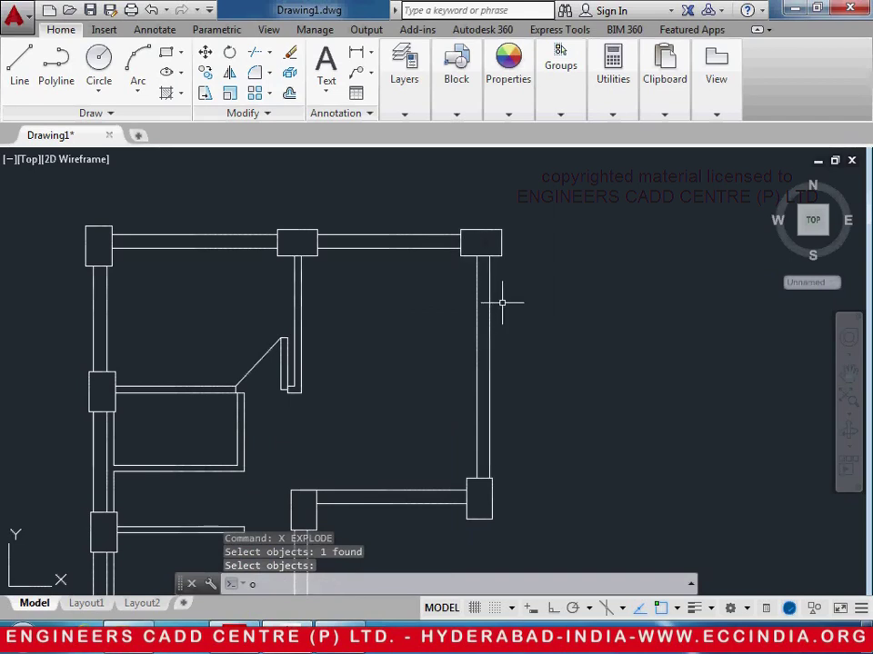
Offset the lower edge of the upper right column 1000 mm downwards across the living room's right wall
key(Return)
text(1000)
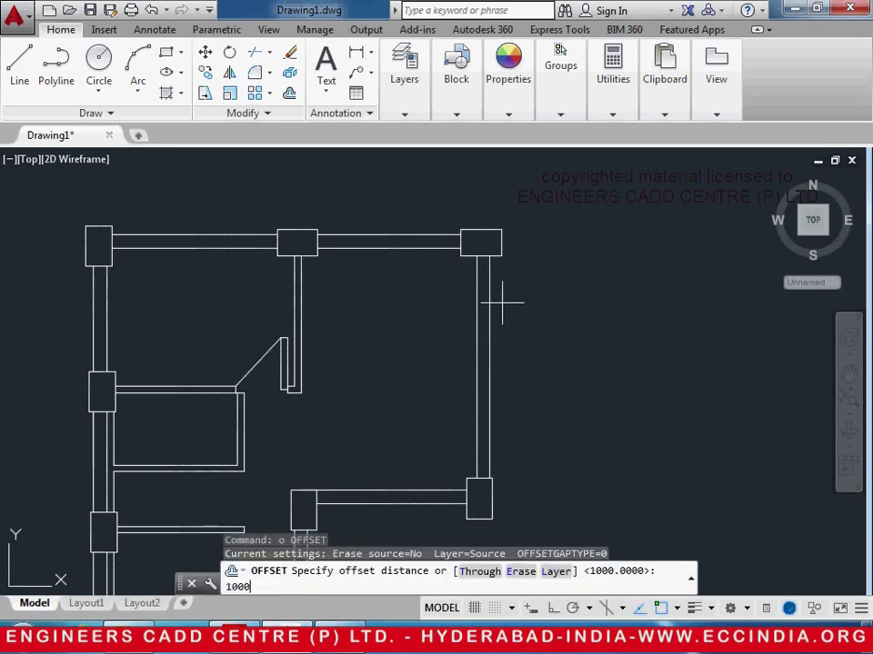
key(Return)
scroll(486, 264, up, 4)
click(457, 225)
click(456, 371)
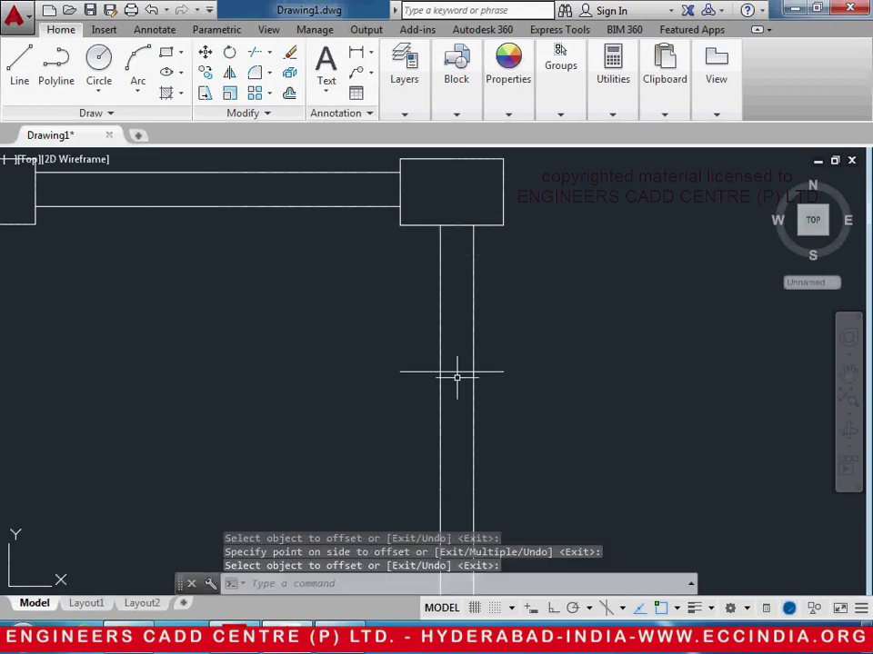
Trim both right wall lines between the column and the offset line, and trim the offset line's ends flush with the wall
scroll(460, 380, down, 4)
text(tr)
key(Return)
key(Return)
click(497, 365)
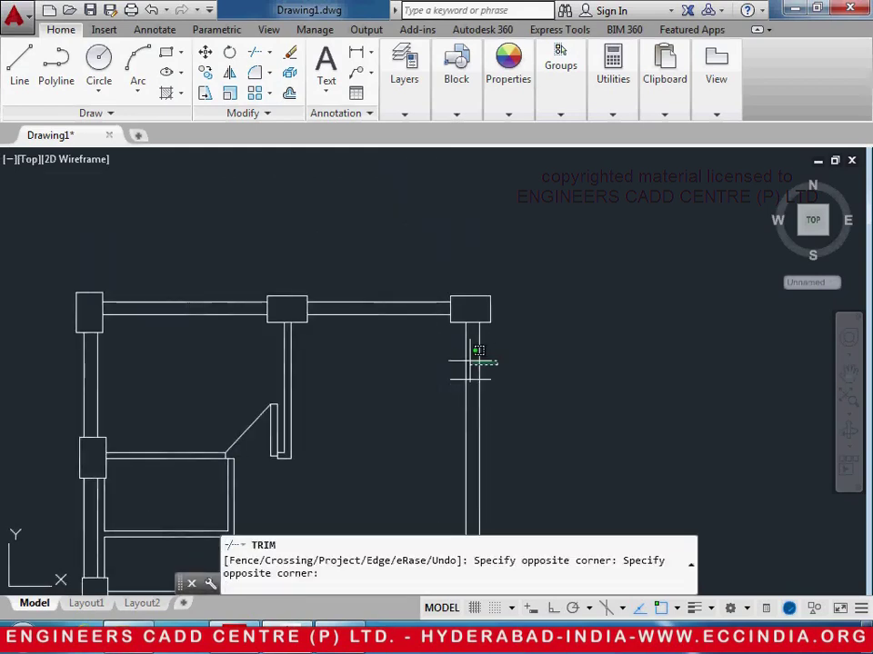
click(458, 354)
click(487, 384)
click(484, 368)
click(452, 379)
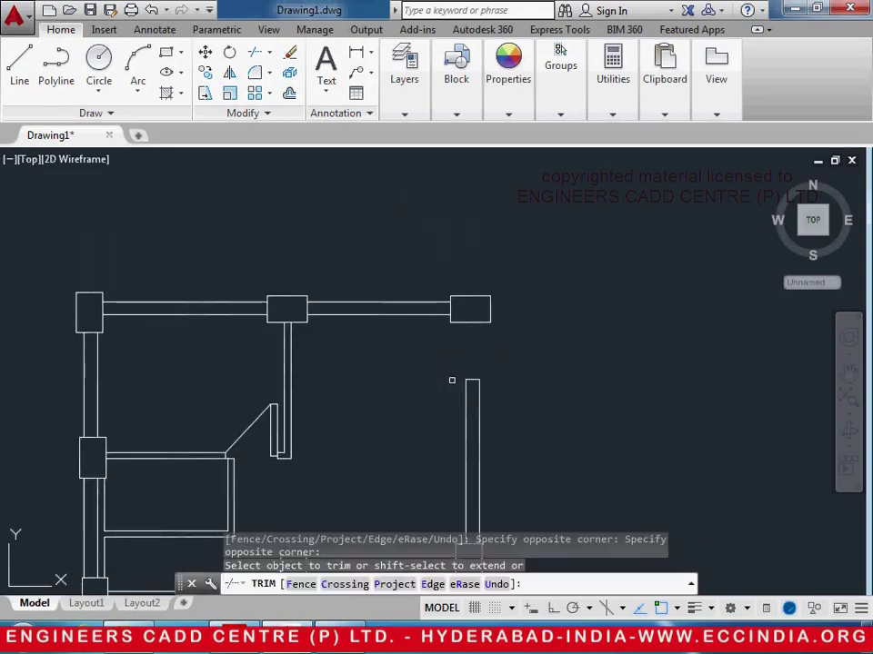
key(Return)
Draw a door leaf rectangle 115 mm long and 1000 mm wide in the empty space right of the plan
click(166, 55)
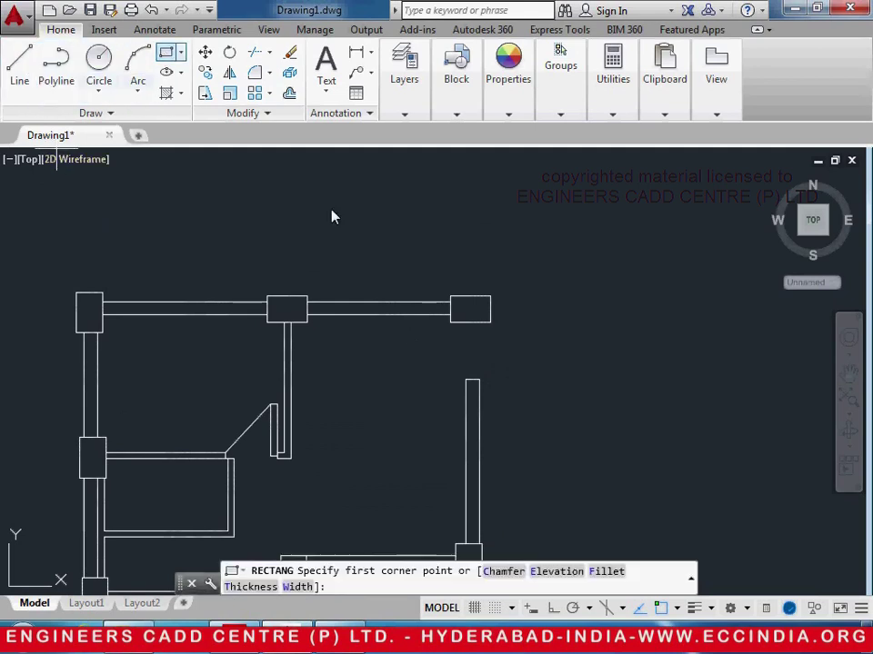
click(562, 297)
text(d)
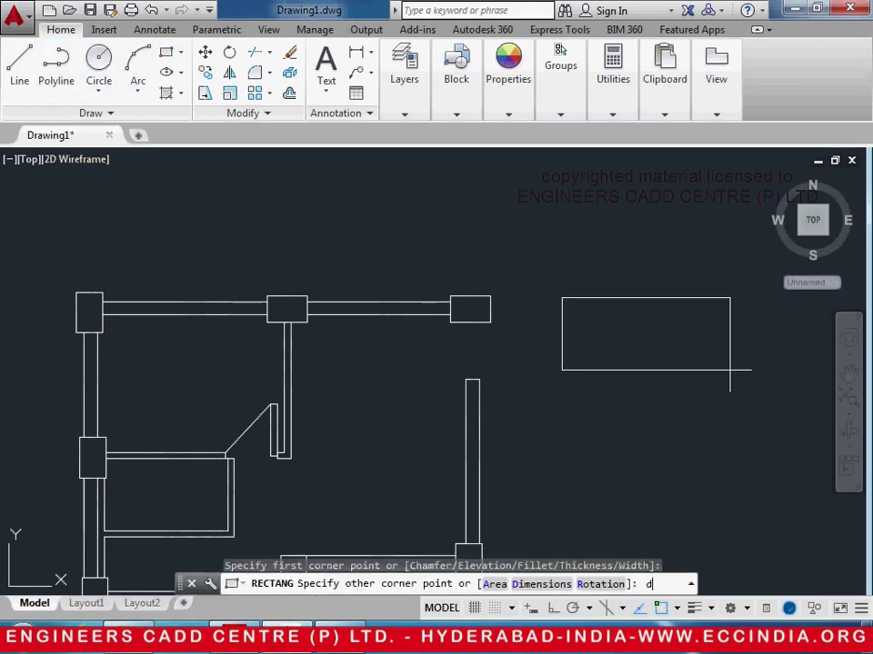
key(Return)
text(115)
key(Return)
text(1)
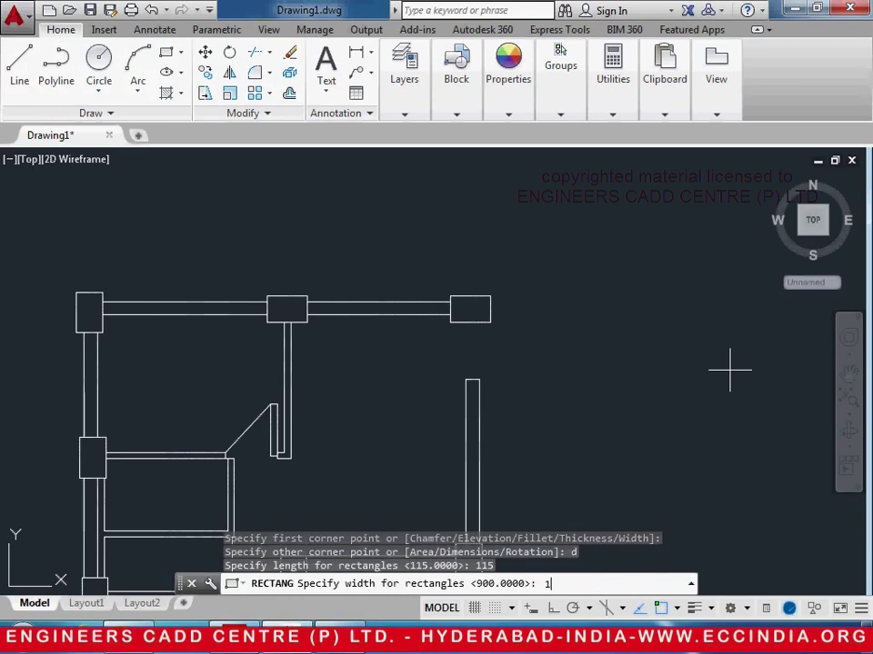
text(000)
key(Return)
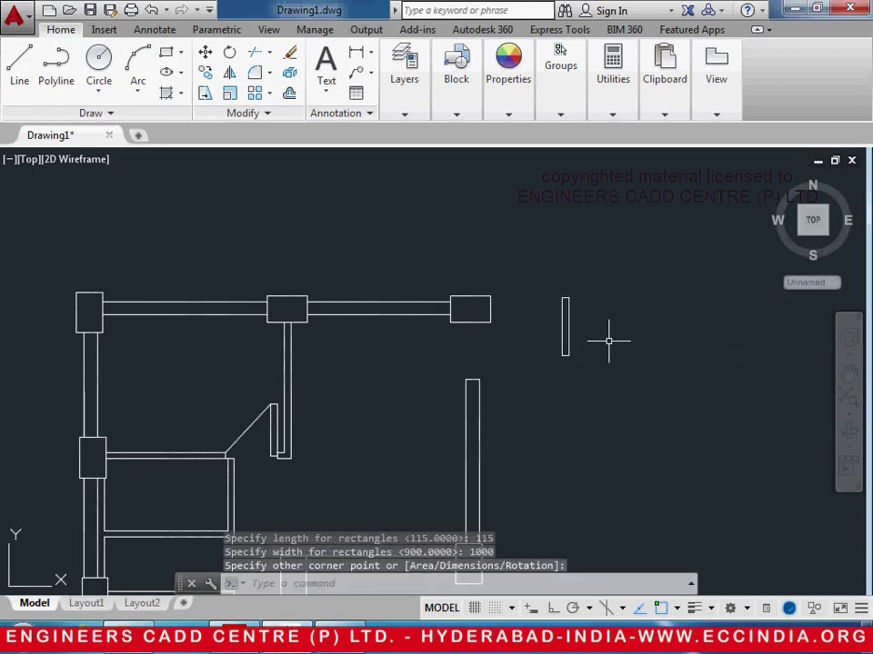
Rotate the 115 x 1000 mm door leaf by 90 degrees about its lower left corner
text(ro)
key(Return)
click(578, 360)
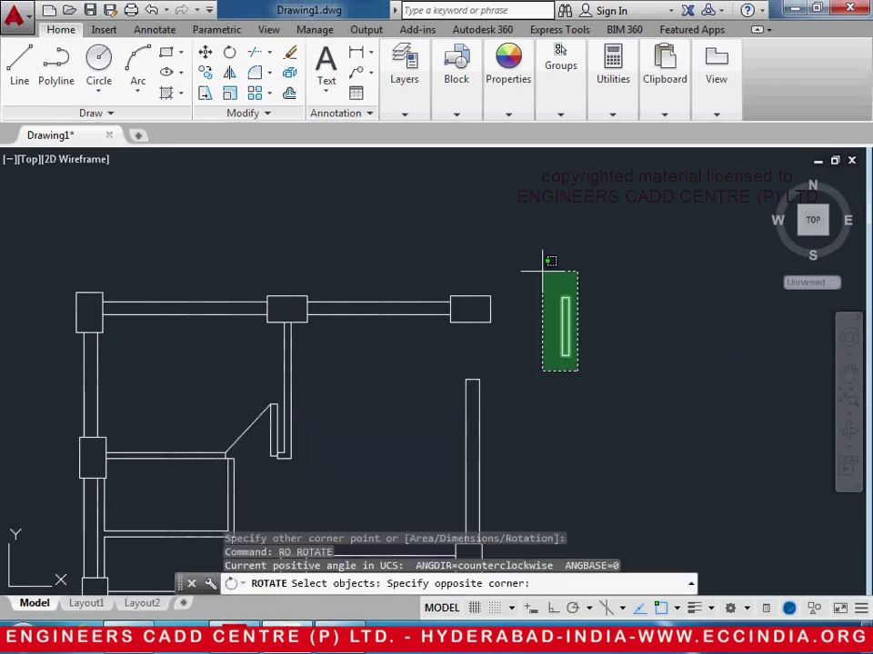
click(543, 273)
key(Return)
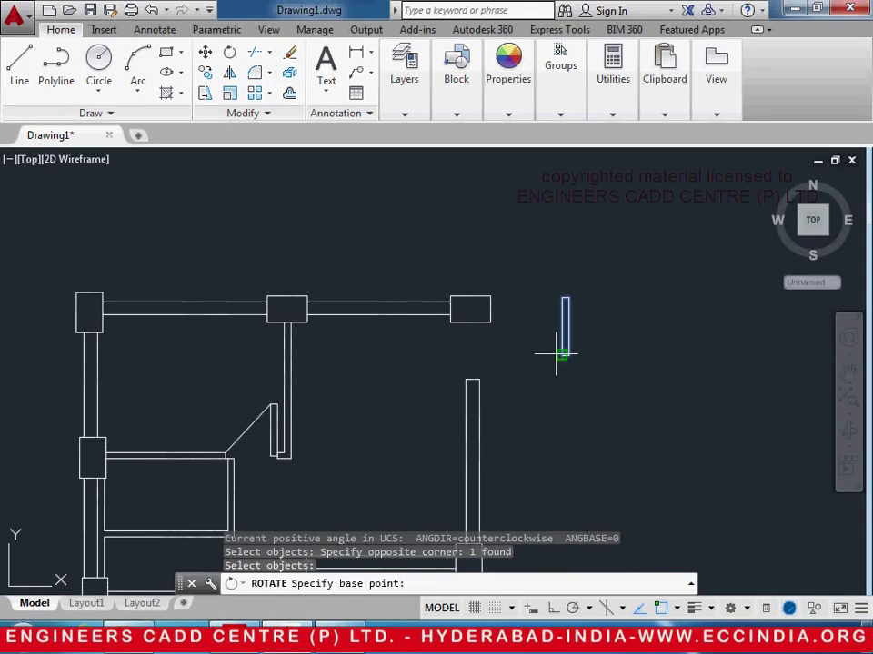
click(559, 356)
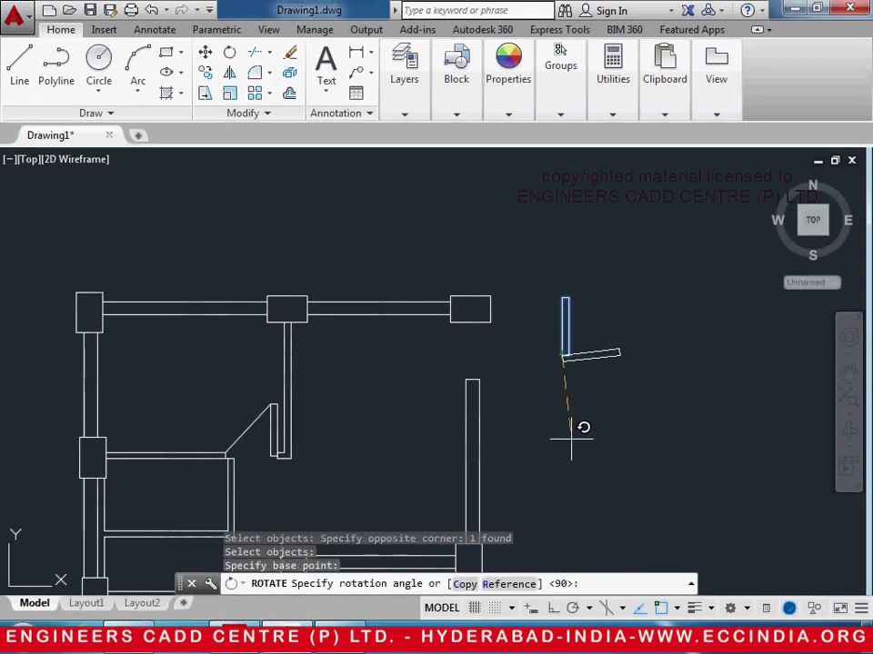
text(90)
key(Return)
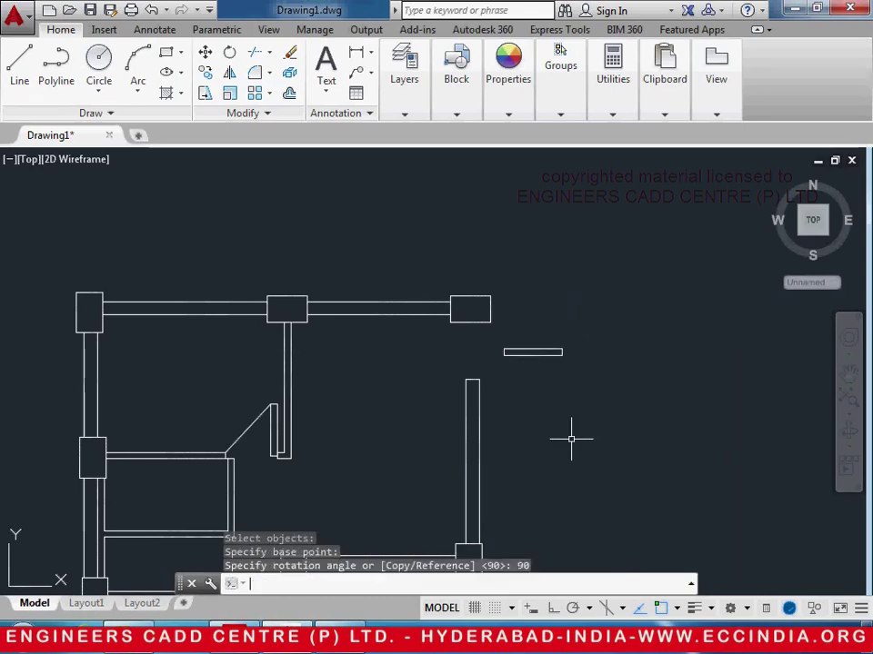
key(Escape)
Move the 1000 mm door leaf by its upper right corner to the midpoint of the upper right column's lower edge
text(m)
key(Return)
click(541, 400)
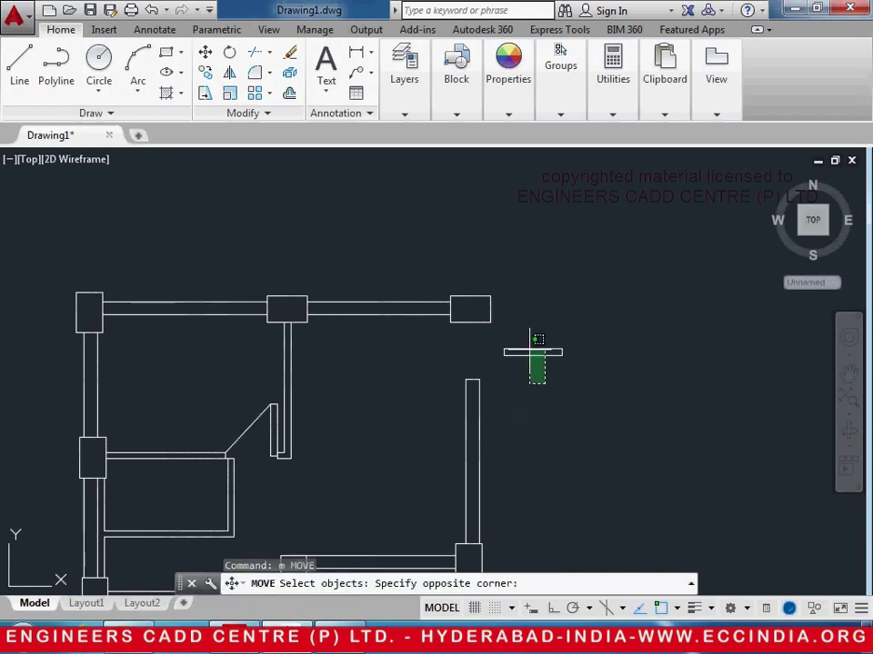
click(529, 342)
key(Return)
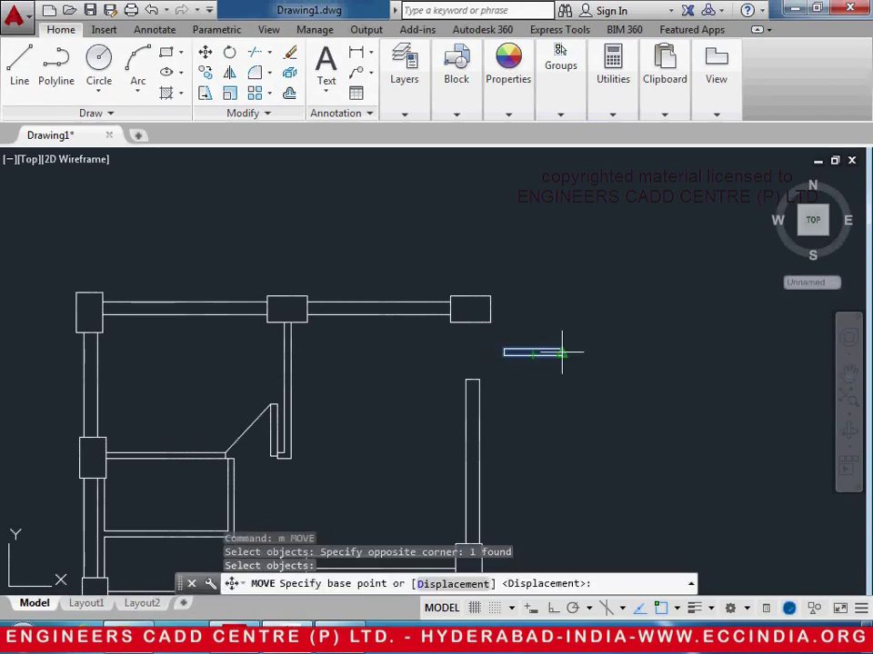
scroll(558, 349, up, 6)
click(574, 349)
scroll(238, 397, down, 2)
middle_drag(239, 397, 596, 366)
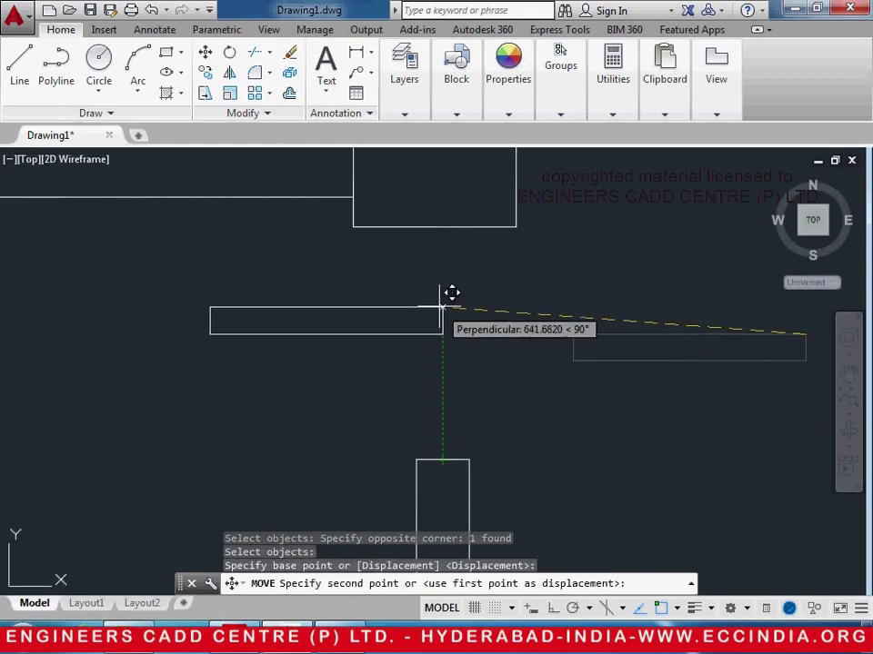
click(446, 214)
scroll(451, 391, down, 2)
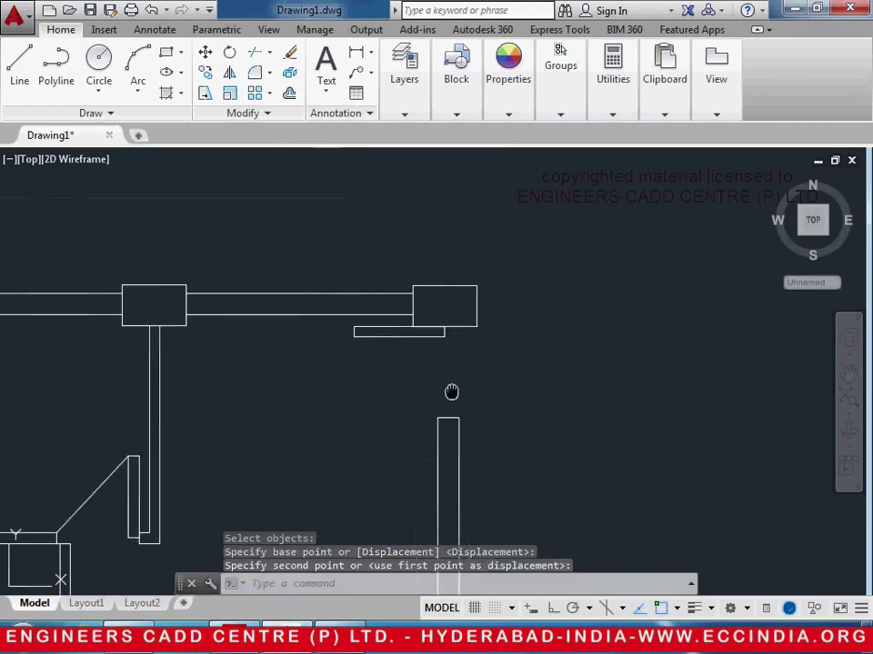
Draw a diagonal line from the entrance door leaf's lower left corner to the upper left corner of the living room's right wall
click(19, 64)
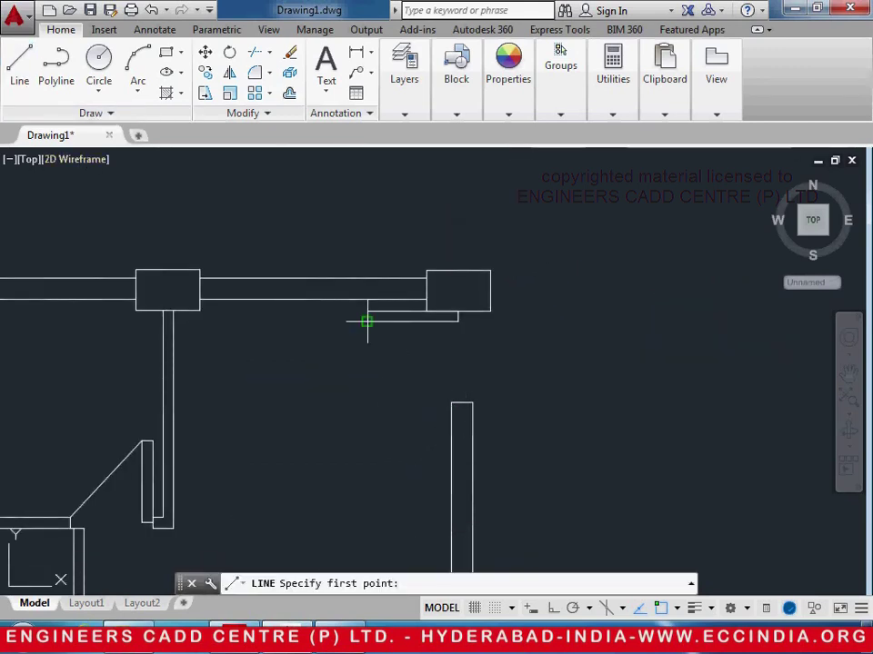
click(367, 322)
click(451, 403)
key(Return)
scroll(588, 480, down, 3)
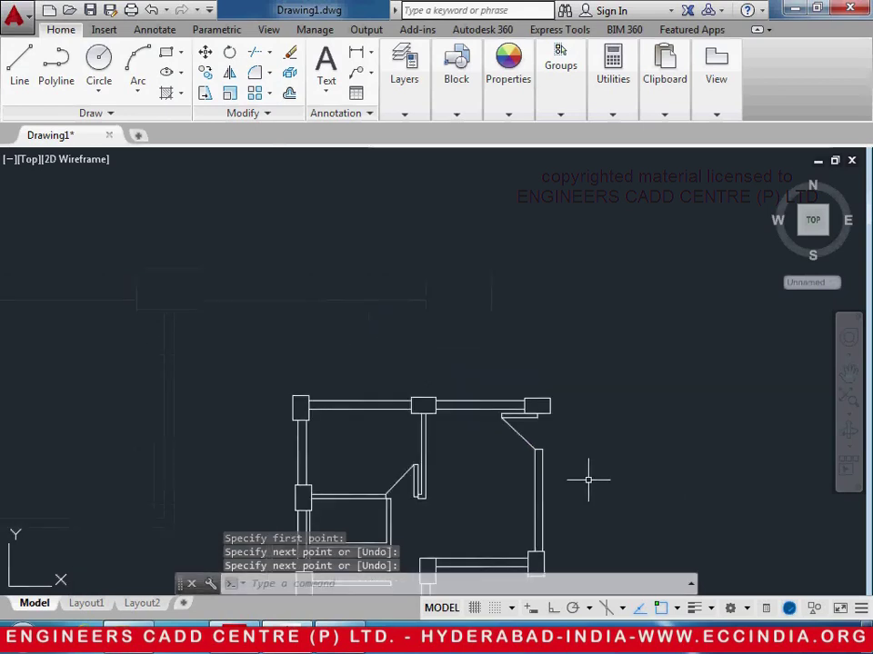
middle_drag(589, 480, 624, 356)
scroll(546, 400, down, 2)
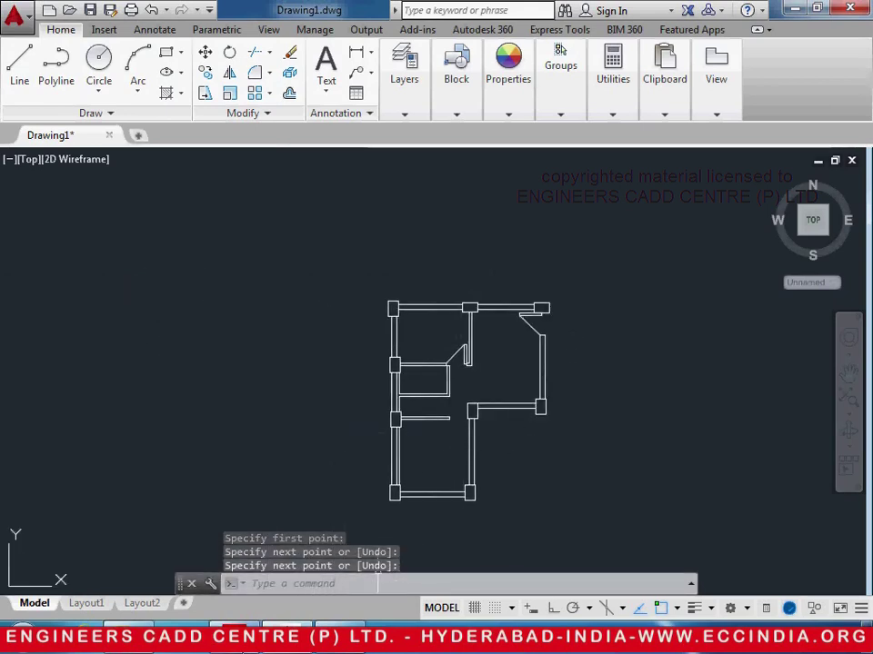
Following the workbook plan, extend both lines of the bedroom's upper wall rightwards to the central column and bedroom right wall
click(235, 639)
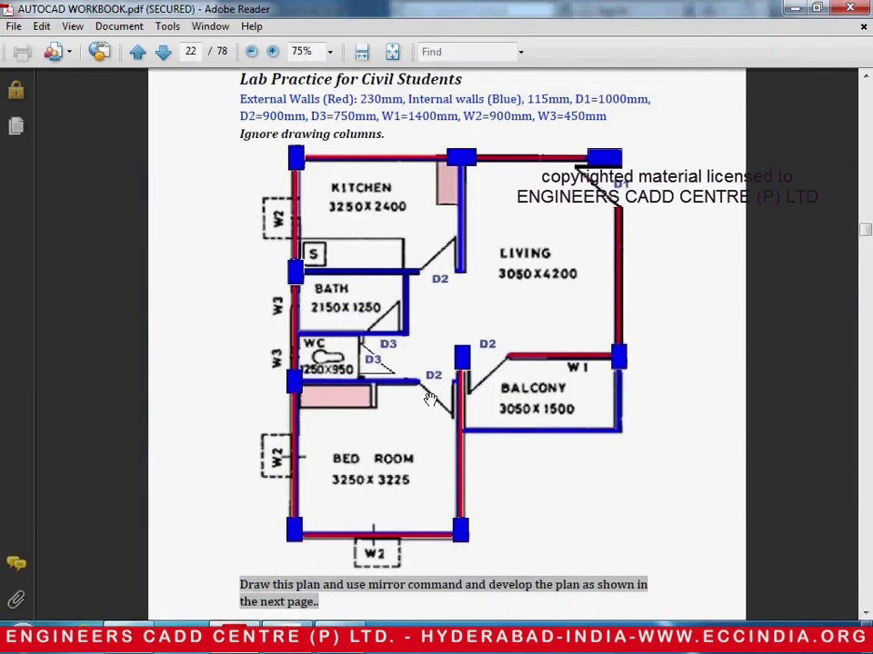
key(alt+Tab)
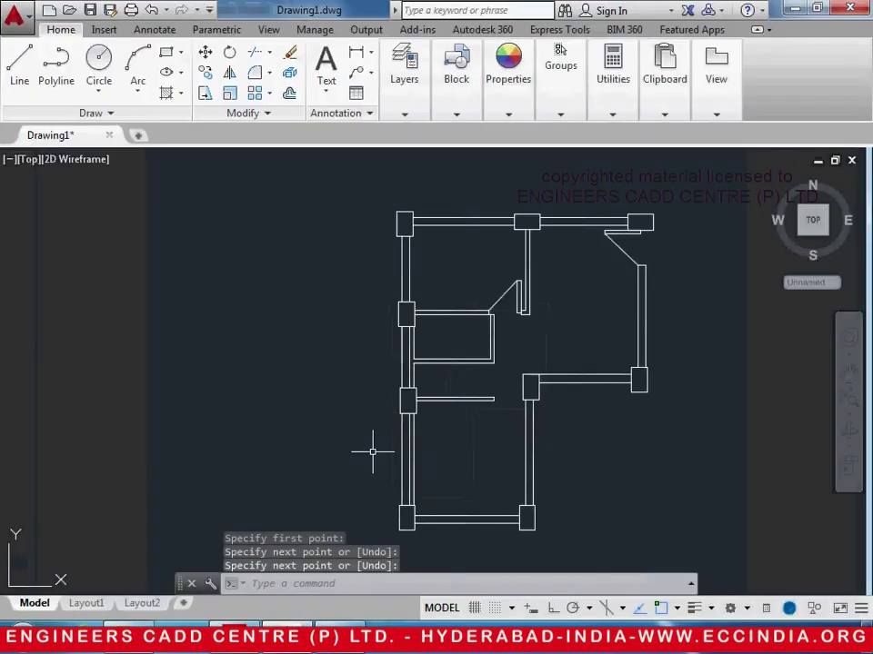
scroll(516, 415, up, 4)
text(ex)
key(Return)
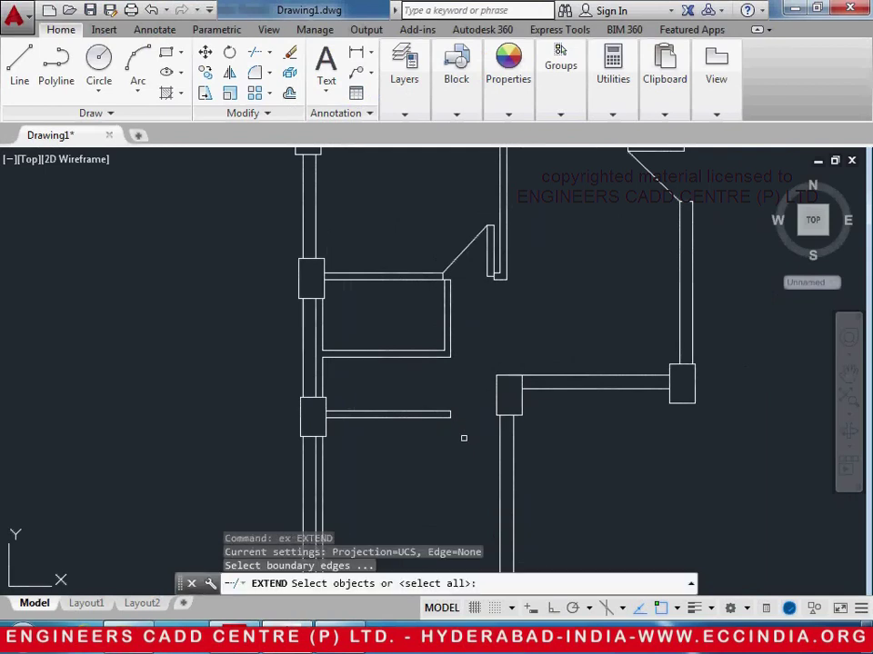
key(Return)
click(443, 438)
click(421, 394)
key(Return)
scroll(500, 414, up, 4)
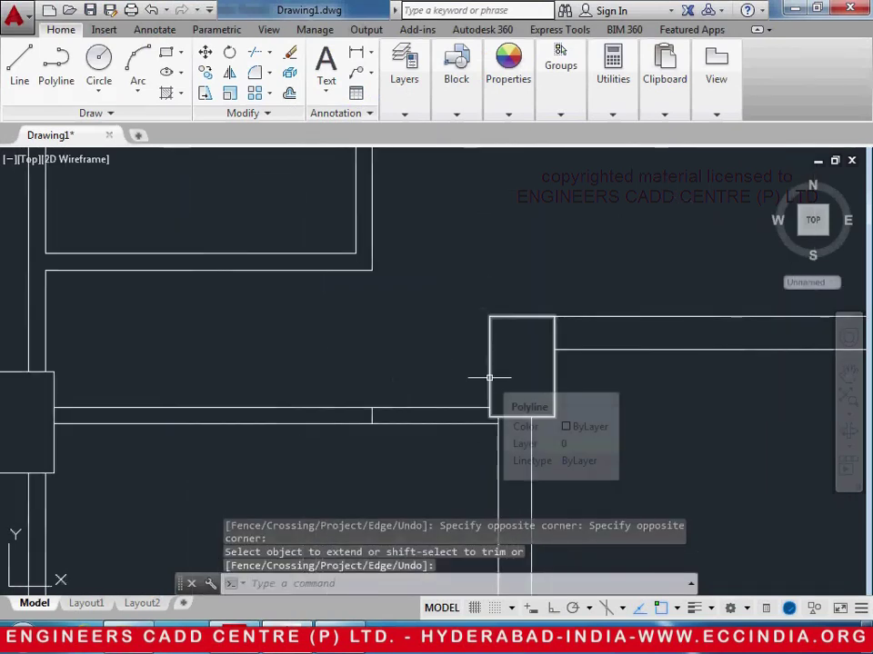
Move the column between the bedroom and living room slightly upwards, clear of the bedroom's upper wall
key(Return)
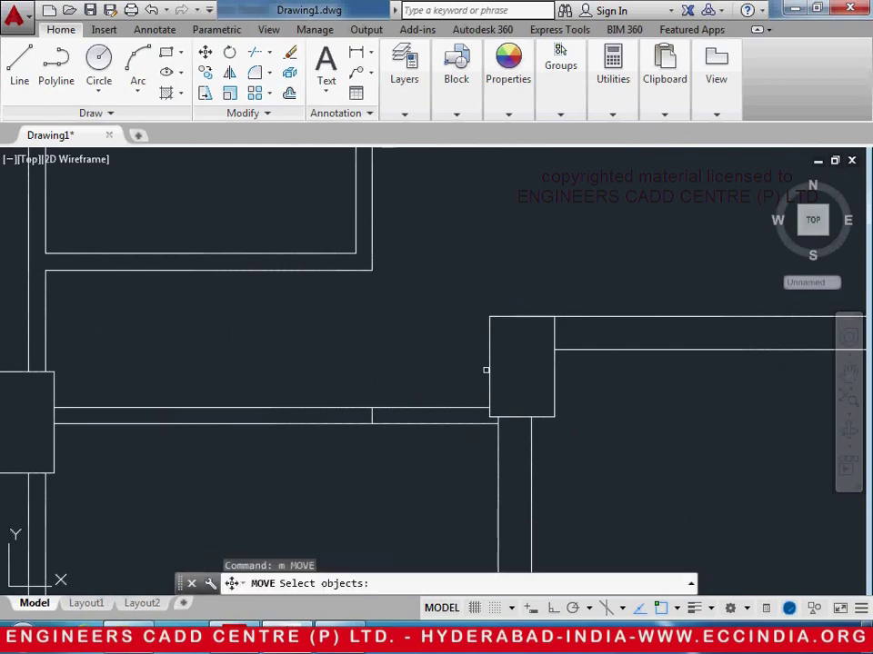
click(489, 370)
key(Return)
click(522, 317)
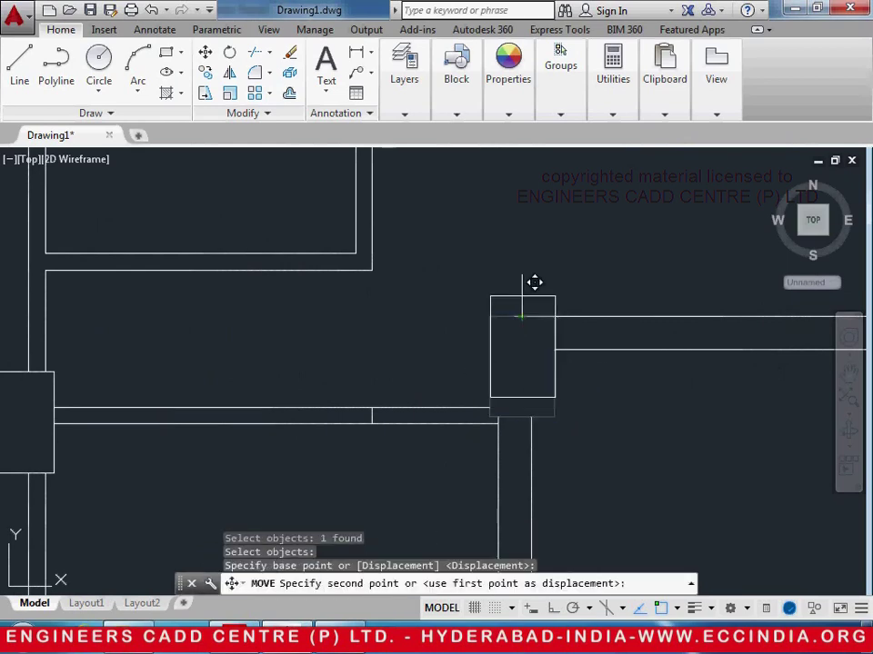
click(533, 282)
key(Return)
key(Escape)
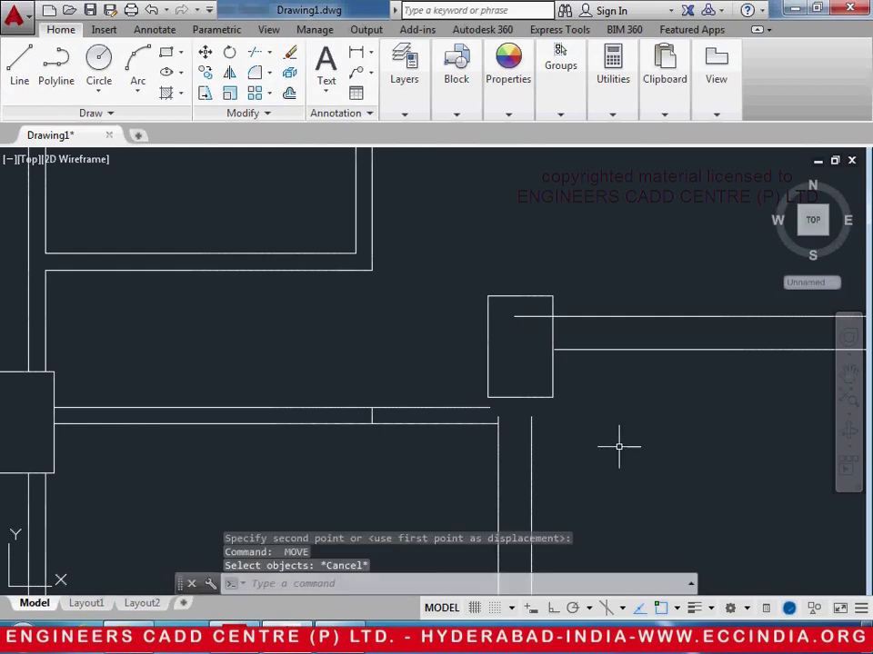
Extend the bedroom's right wall lines up to the moved column and the upper wall line across to the right wall
text(ex)
key(Return)
key(Return)
click(531, 424)
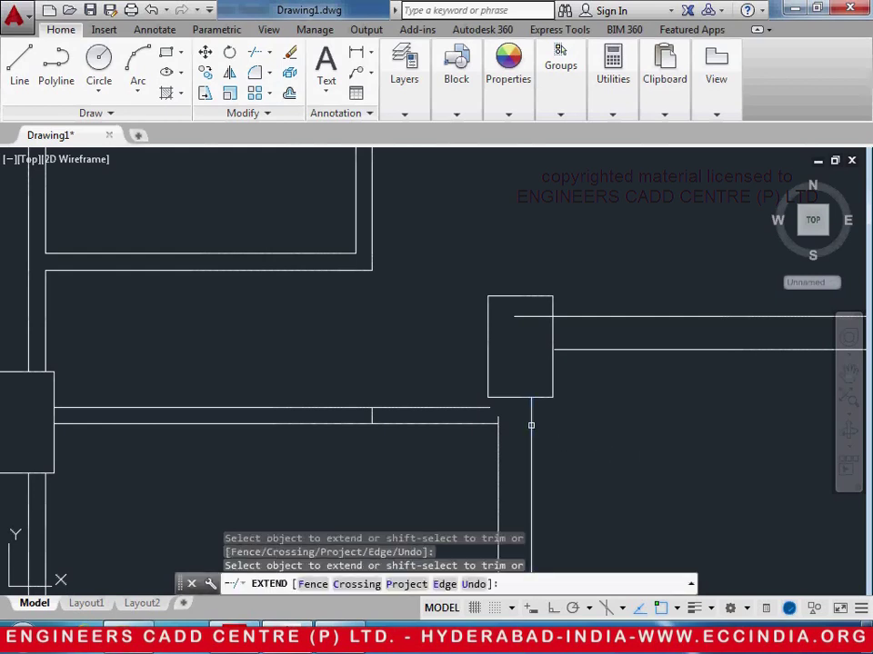
click(471, 408)
key(Return)
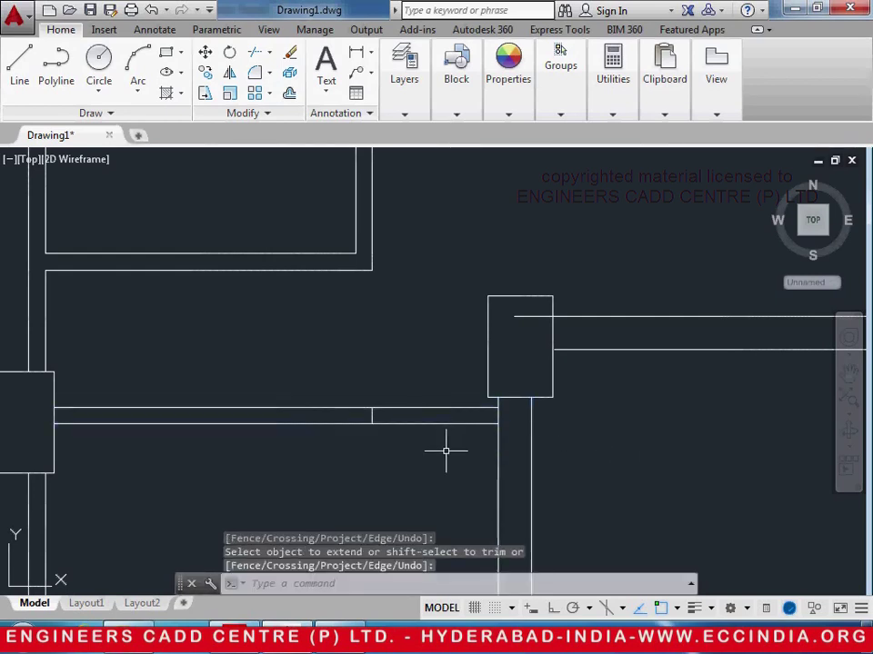
Offset the inner line of the bedroom's right wall 115 mm to the left
text(o)
key(Return)
text(115)
key(Return)
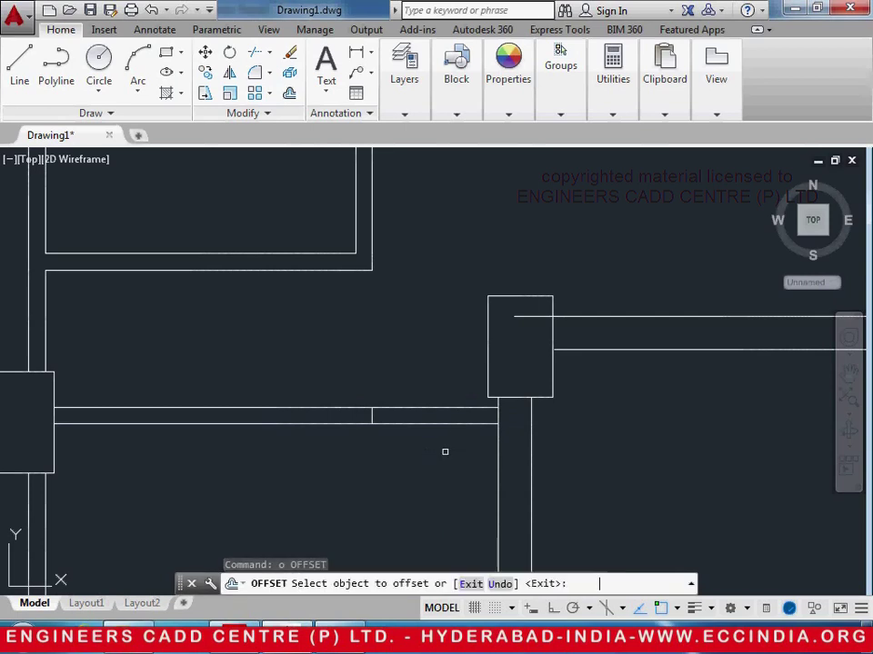
click(496, 436)
click(458, 448)
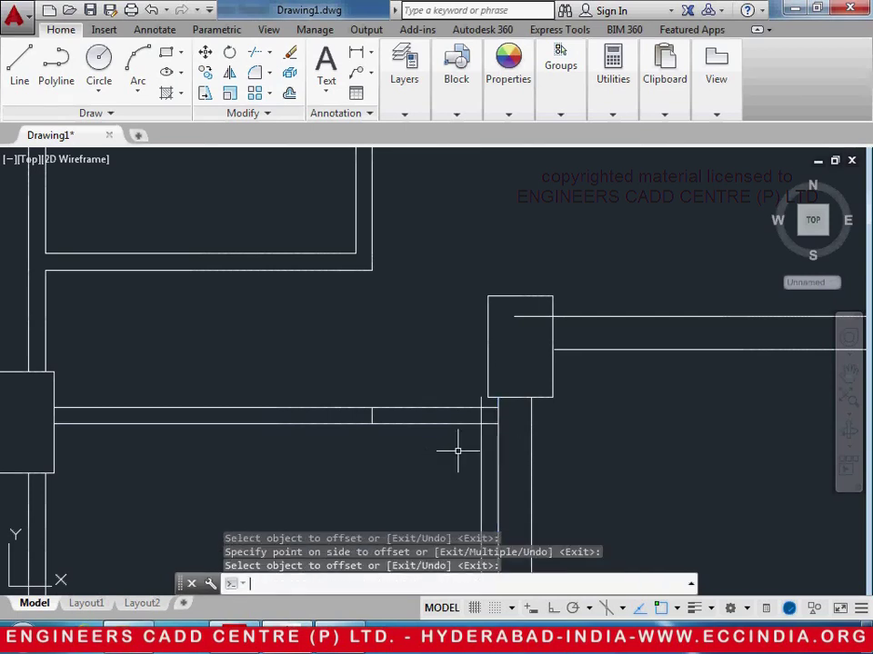
Offset the short end line in the bedroom's upper wall 115 mm to the left
key(Return)
key(Return)
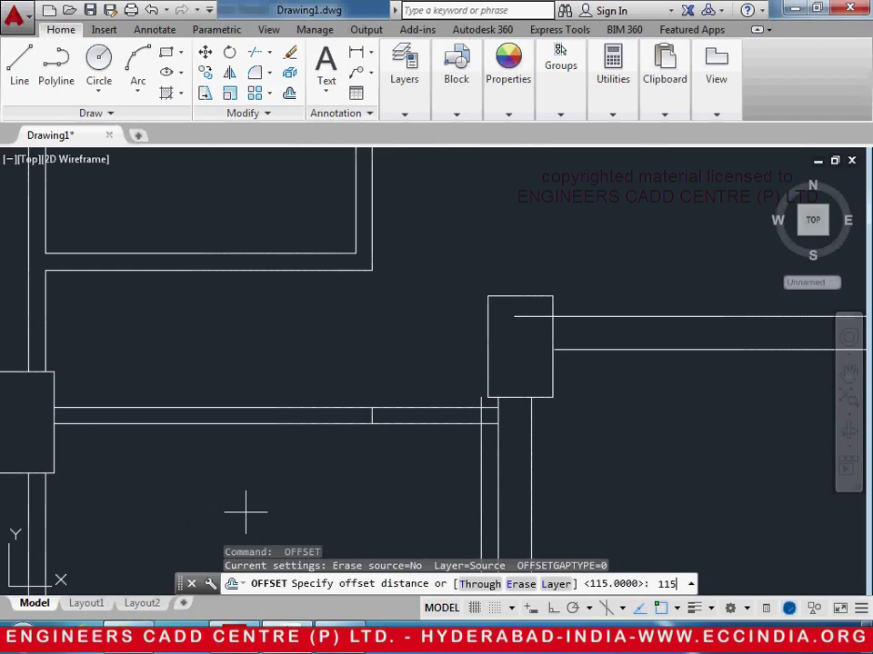
key(Return)
click(372, 416)
click(323, 464)
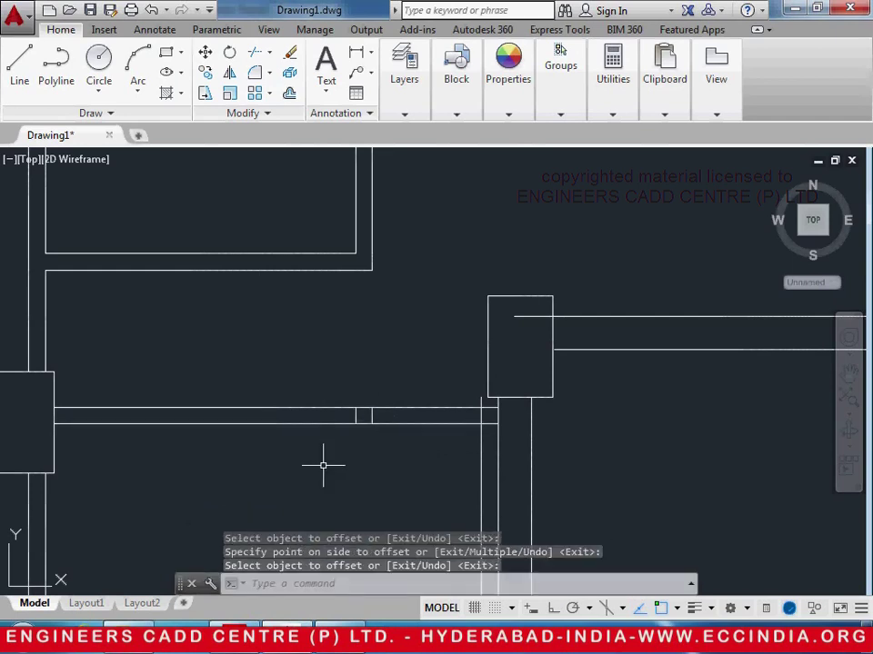
Trim the bedroom doorway between the two offset lines with the offset line's overhanging ends, and erase the leftover short end line
text(tr)
key(Return)
key(Return)
click(444, 436)
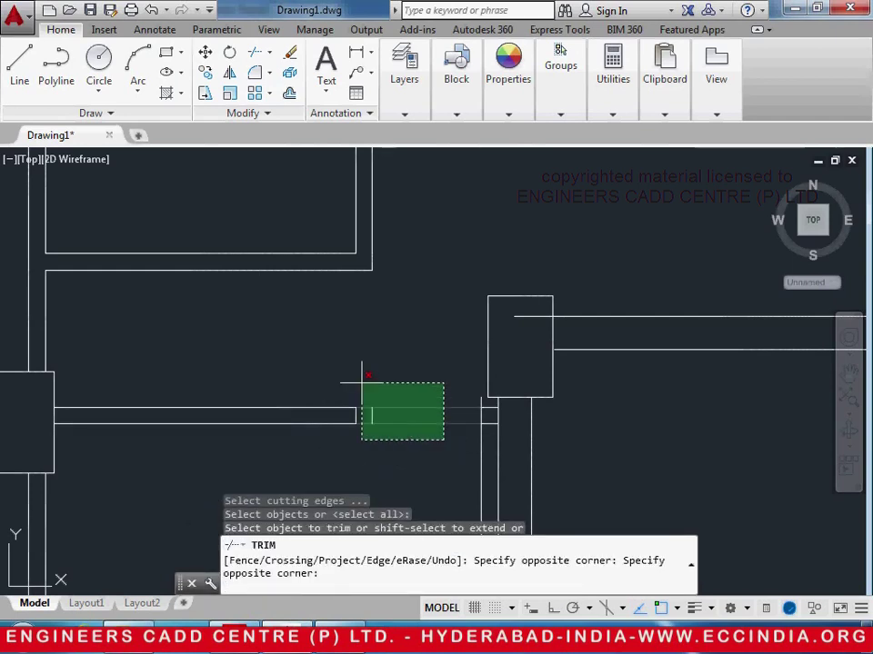
click(360, 382)
click(479, 439)
click(485, 413)
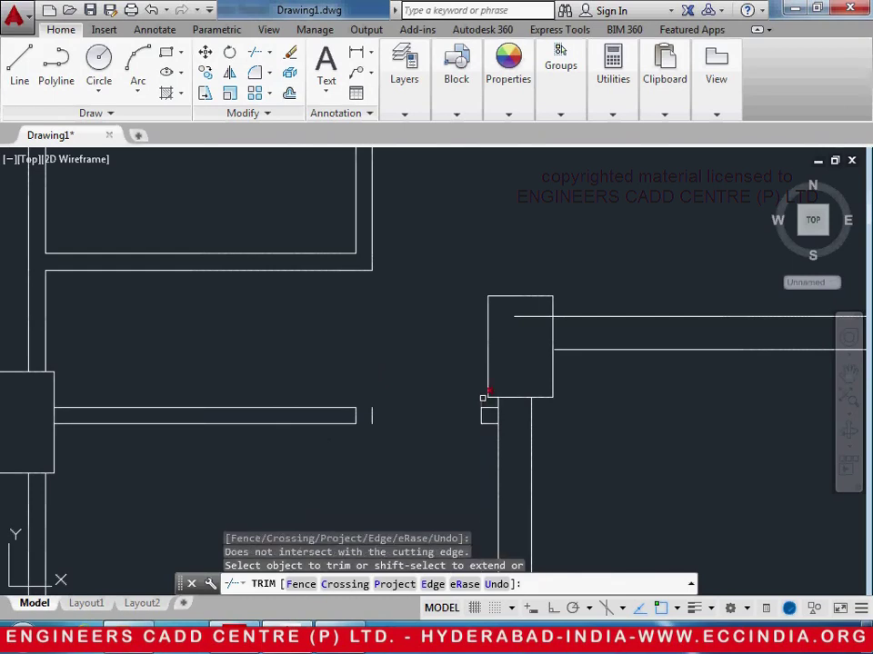
key(Return)
click(372, 415)
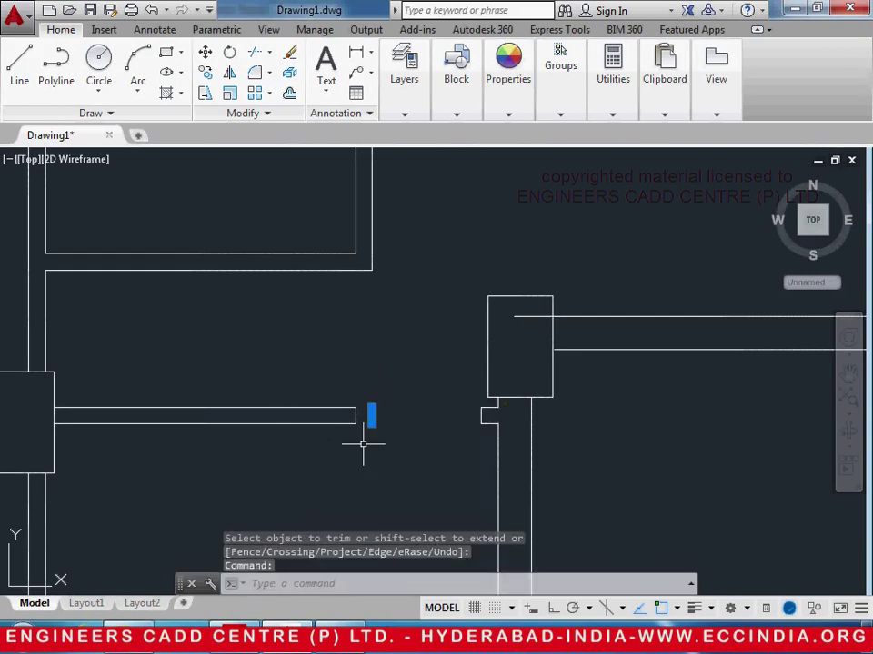
key(Delete)
Draw a door leaf rectangle 115 mm long and 900 mm wide, as D2 in the workbook, in the empty space right of the bedroom
scroll(324, 452, down, 2)
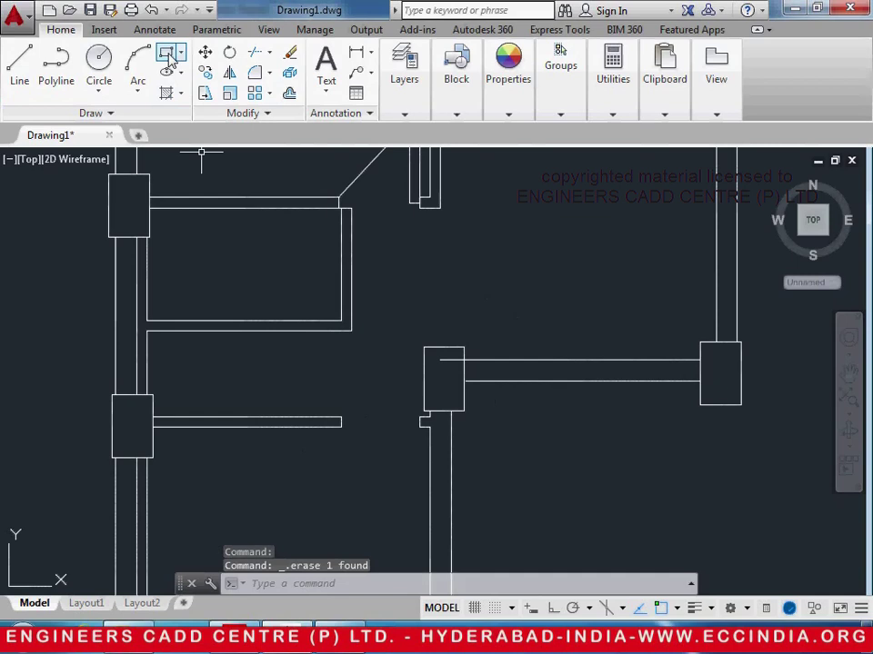
middle_drag(558, 488, 461, 434)
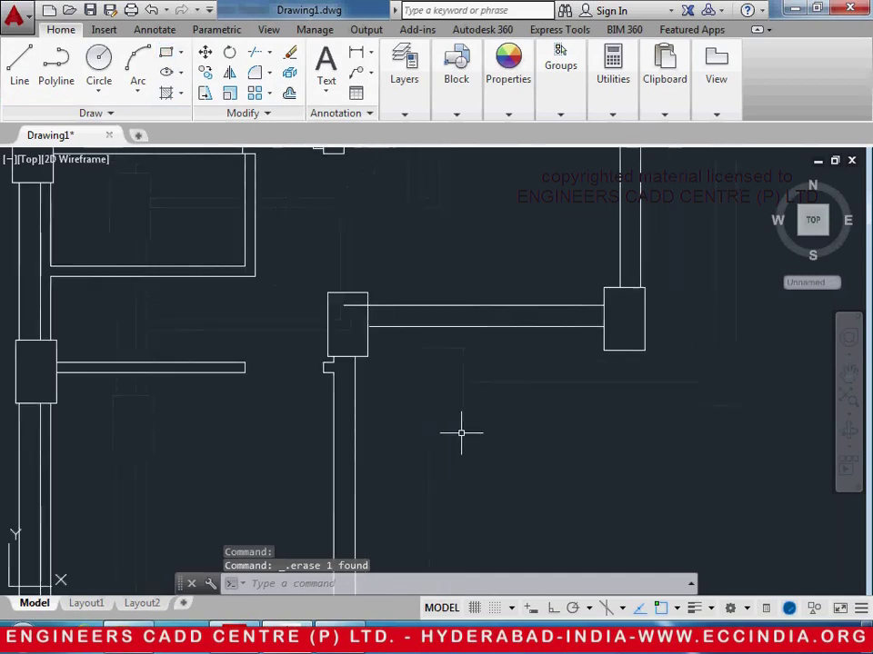
click(165, 54)
click(418, 418)
text(d)
key(Return)
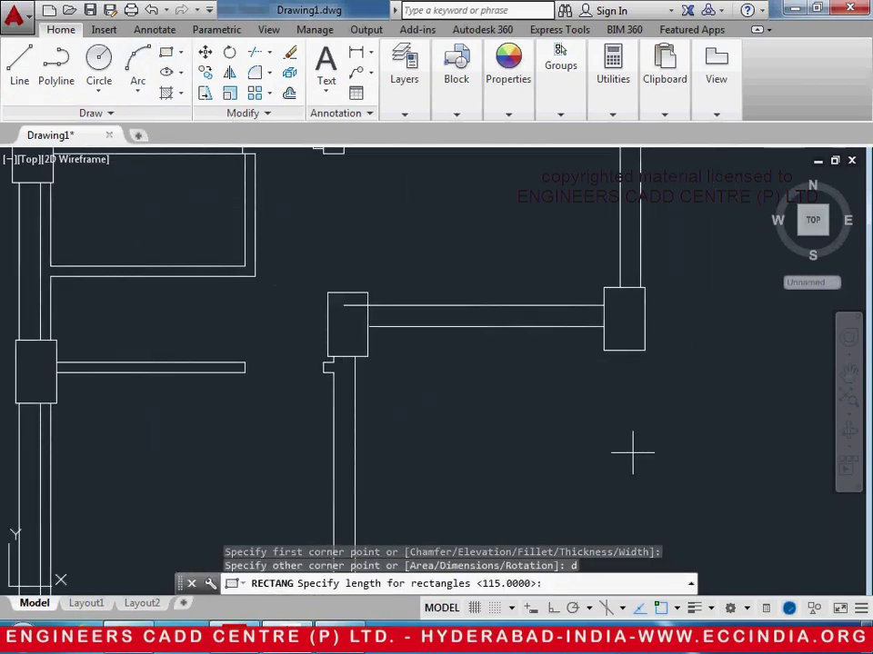
key(Return)
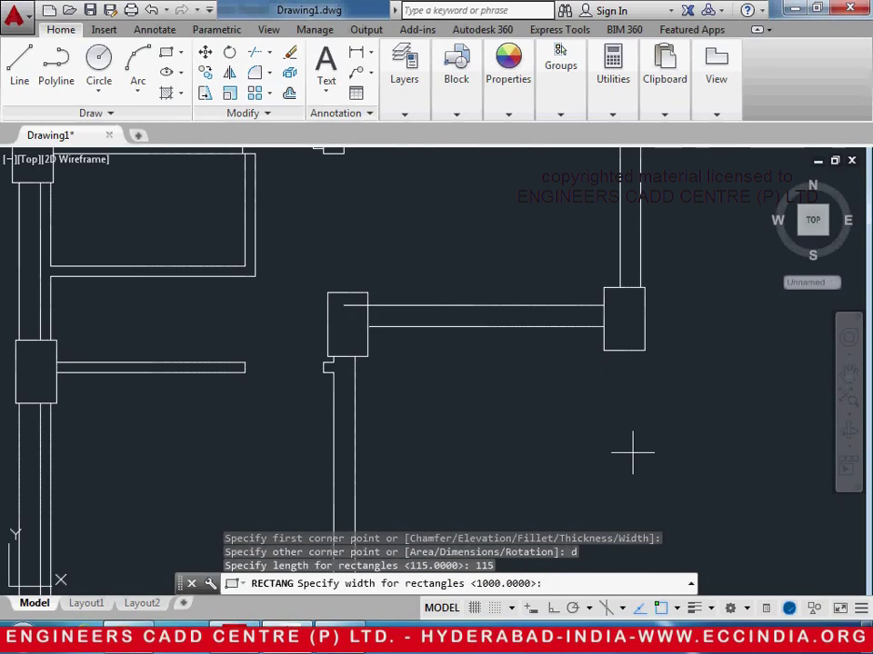
key(alt+Tab)
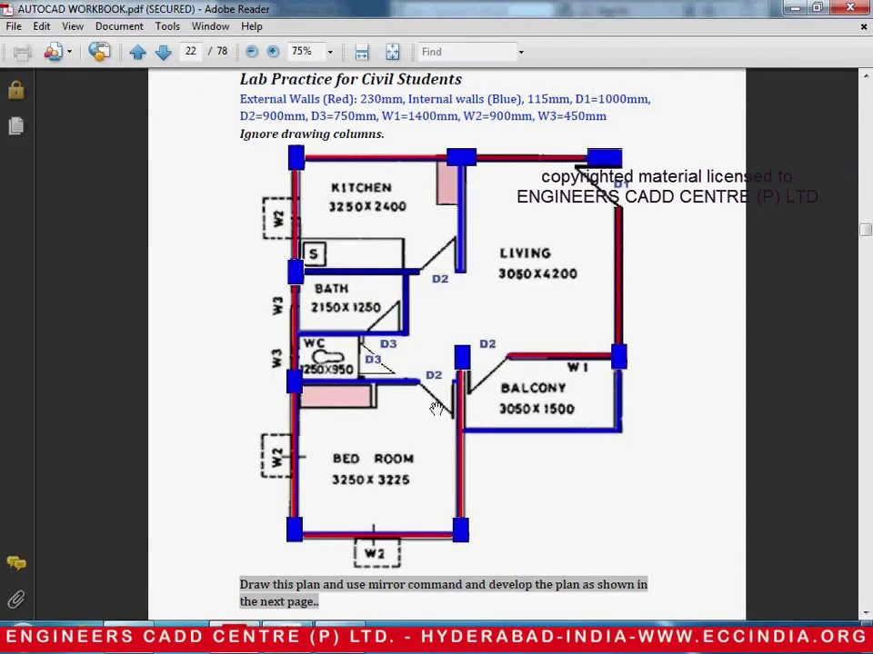
key(alt+Tab)
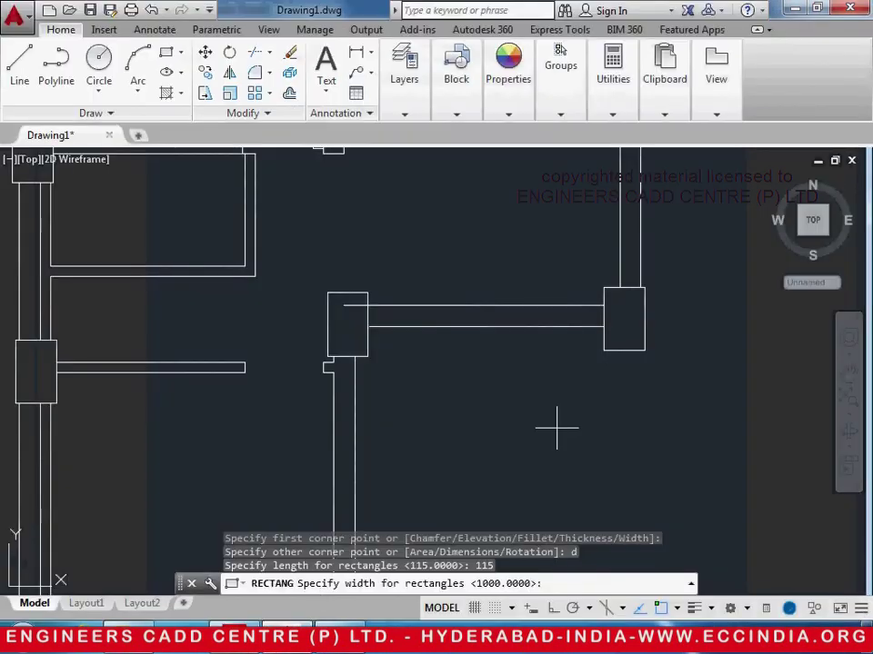
key(Return)
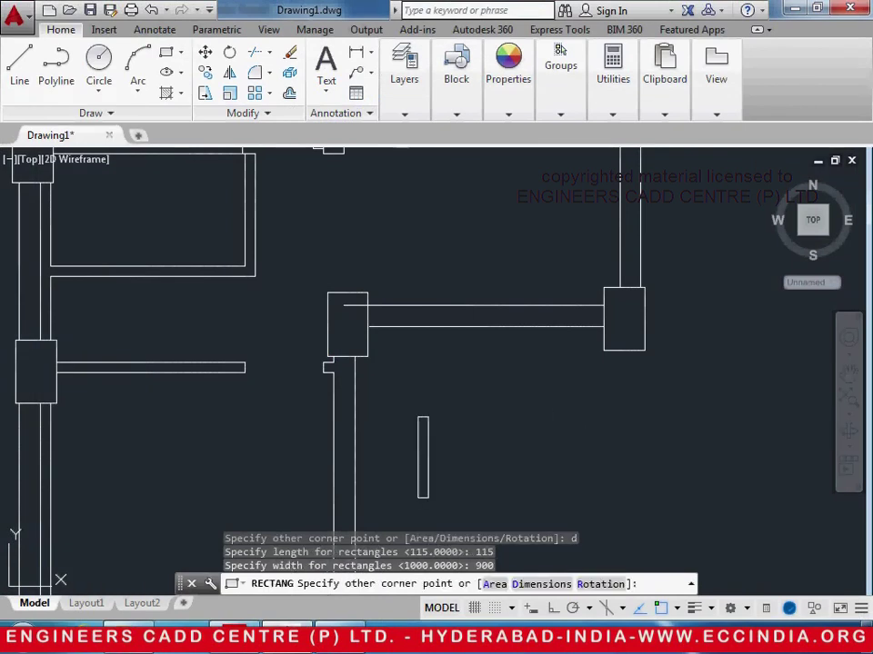
click(483, 480)
Move the 900 mm door leaf by its upper right corner to the midpoint of the bedroom doorway's right jamb
key(Return)
click(425, 472)
click(421, 403)
key(Return)
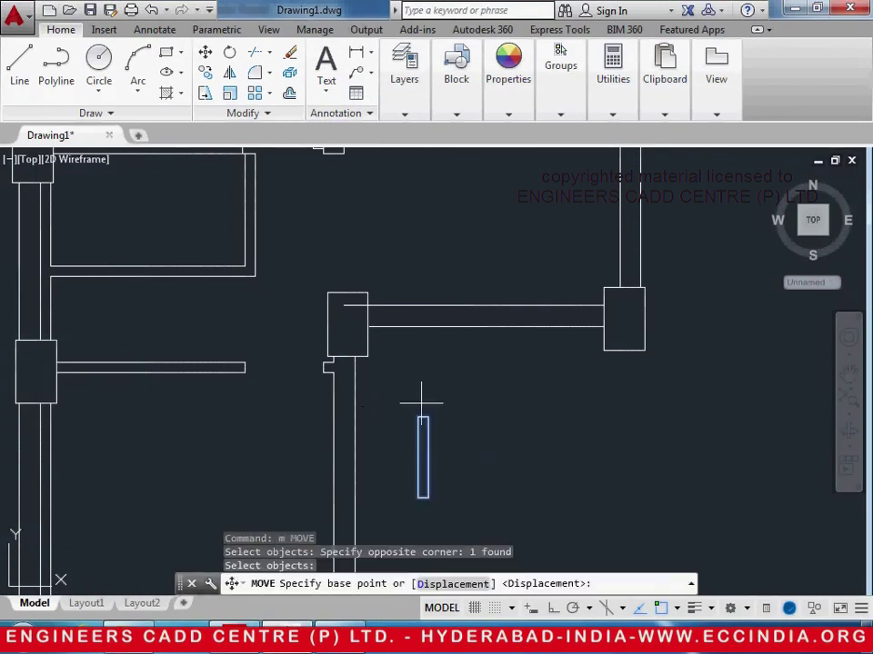
scroll(422, 419, up, 5)
click(420, 408)
scroll(225, 381, down, 3)
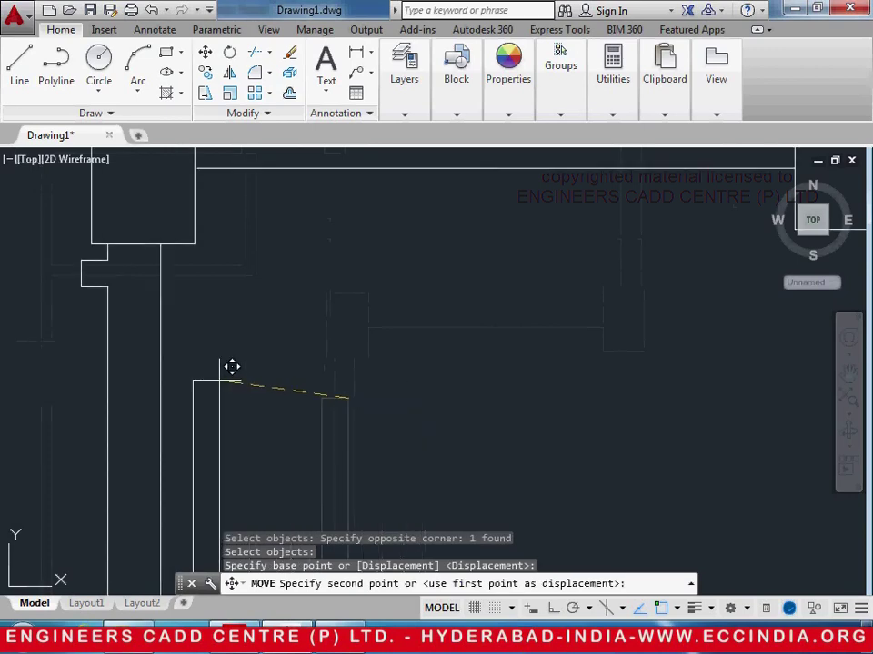
middle_drag(68, 303, 399, 401)
click(413, 373)
scroll(356, 446, down, 4)
middle_drag(356, 447, 350, 333)
Draw a diagonal line from the bedroom door leaf's lower left corner to the lower corner of the wall end across the doorway
click(20, 73)
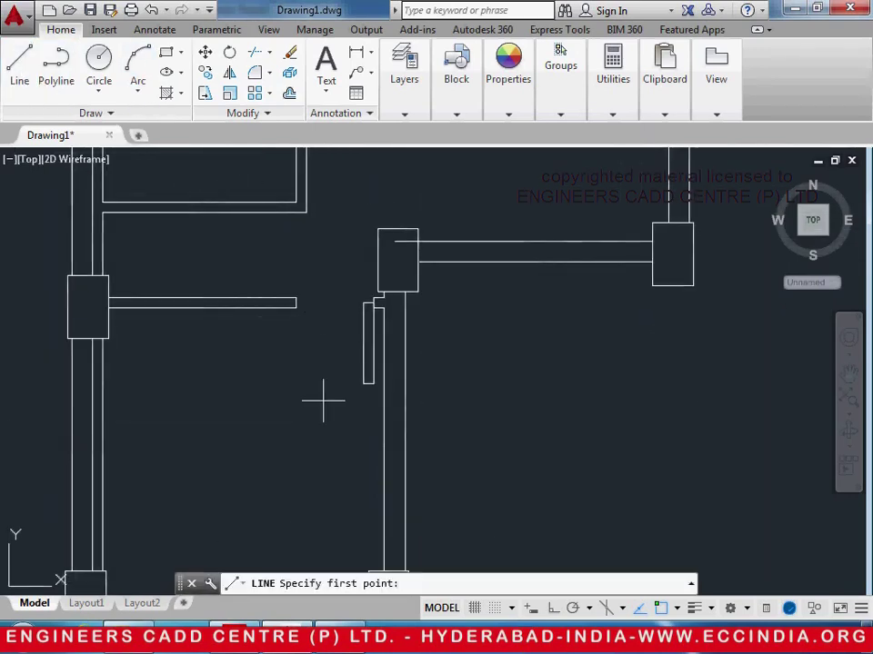
click(363, 385)
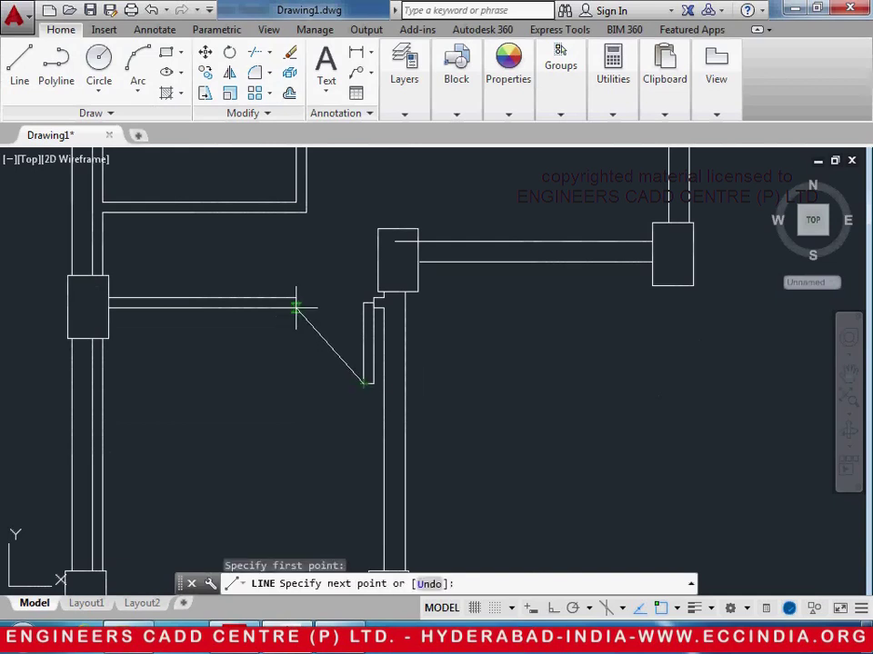
click(296, 309)
key(Return)
scroll(269, 415, down, 4)
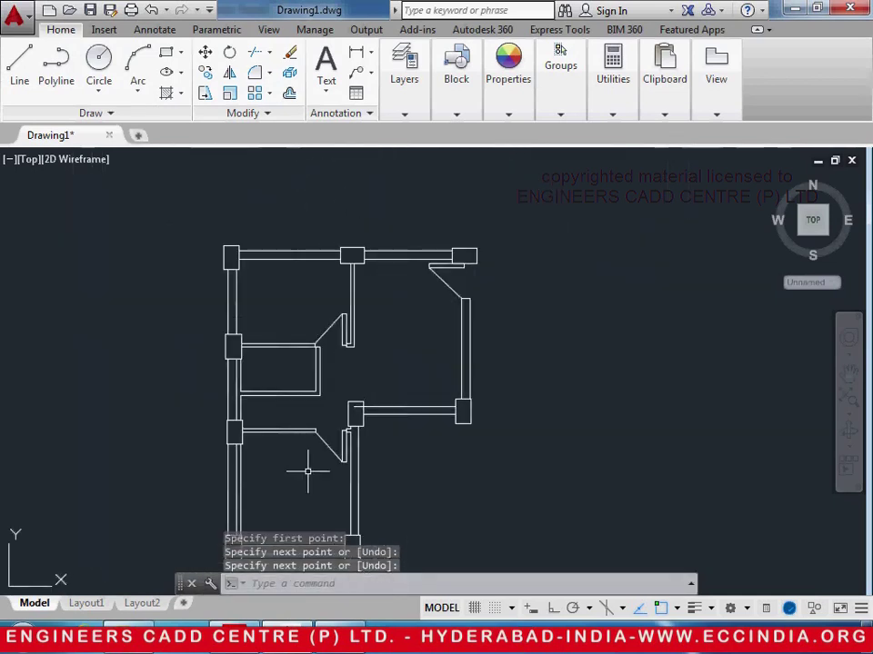
Check the wall colours in the PDF workbook and set the second colour of a new gradient fill to blue
middle_drag(355, 434, 382, 382)
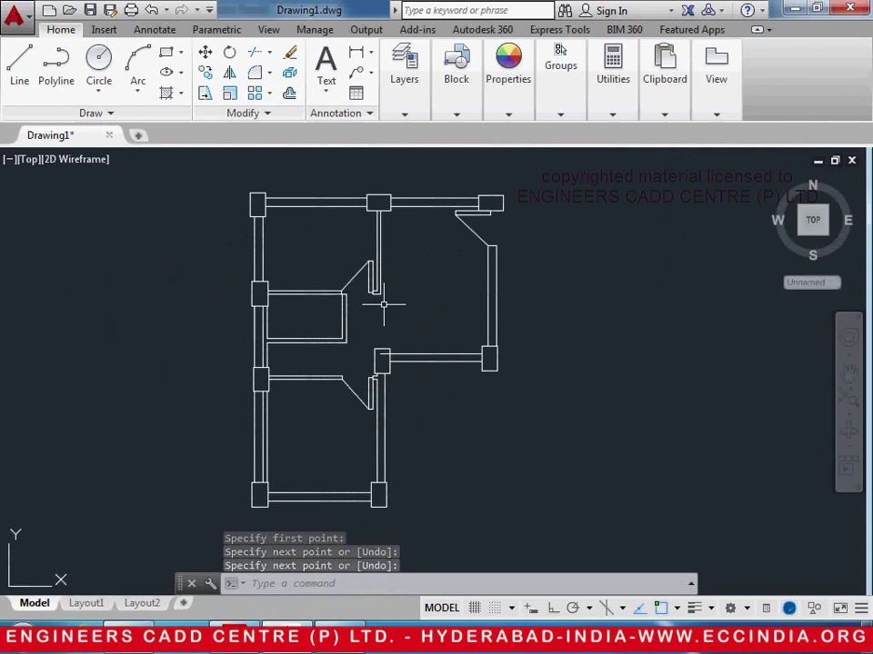
middle_drag(410, 309, 429, 317)
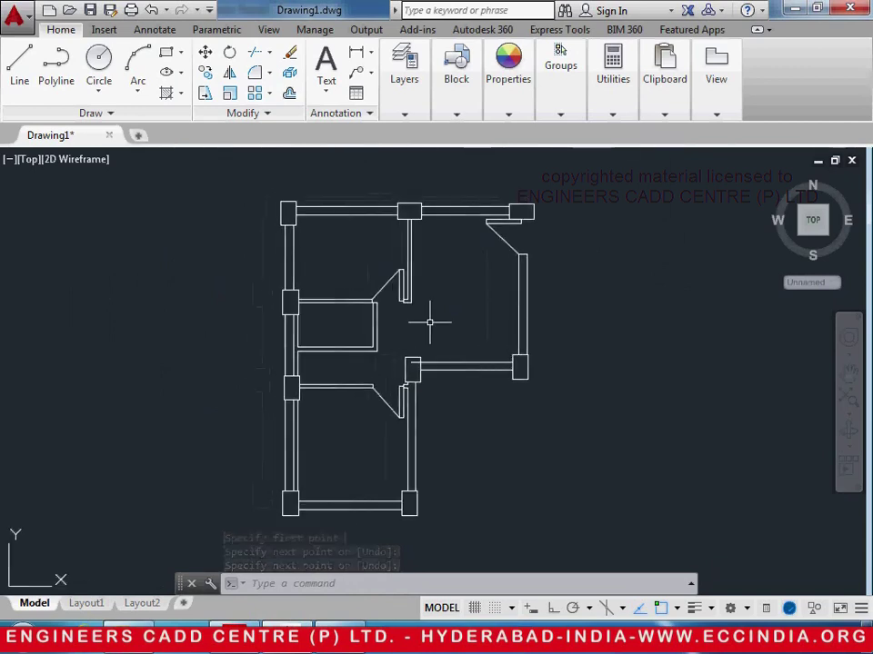
text(gd)
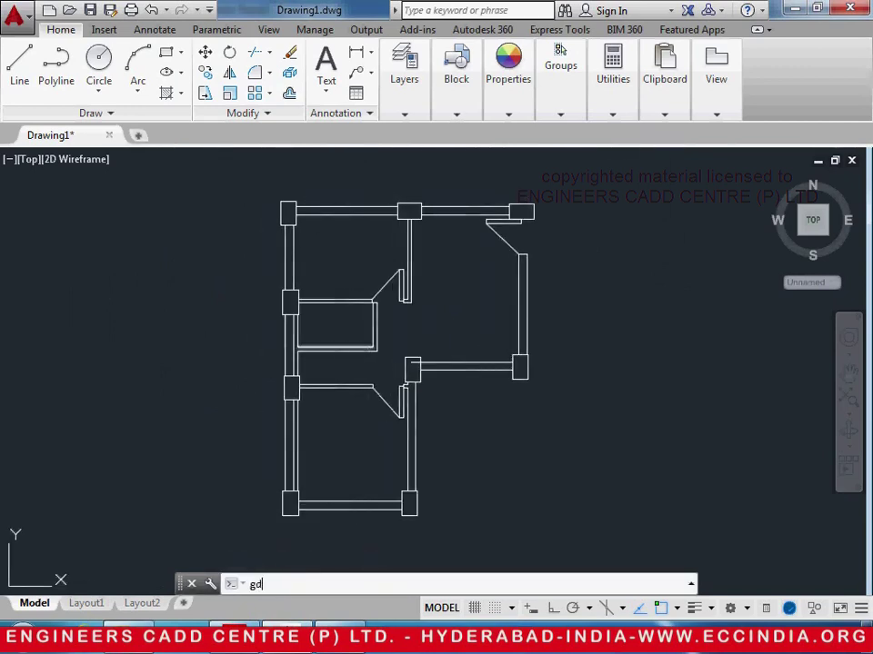
key(Return)
click(270, 646)
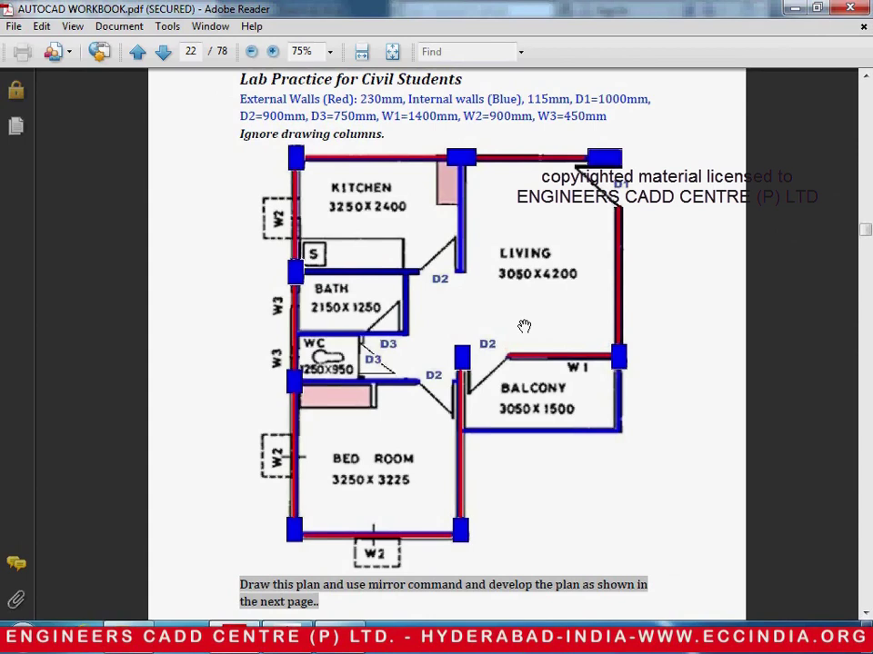
click(245, 645)
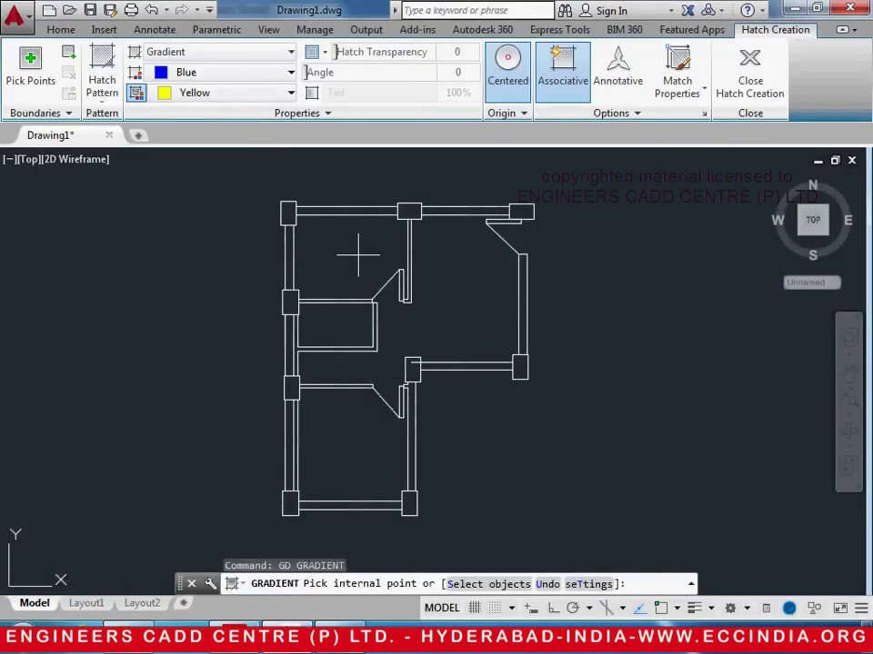
click(266, 92)
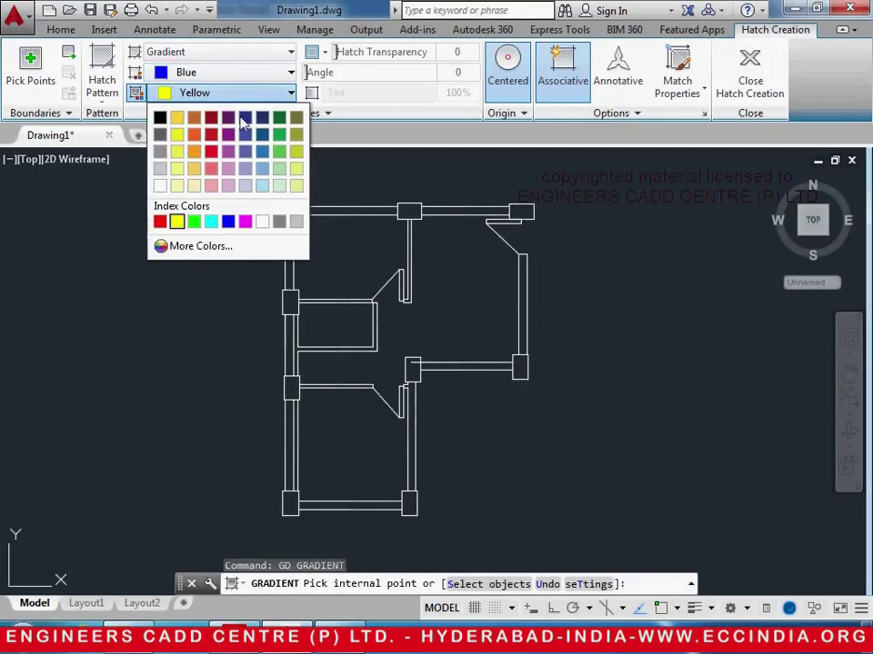
click(227, 222)
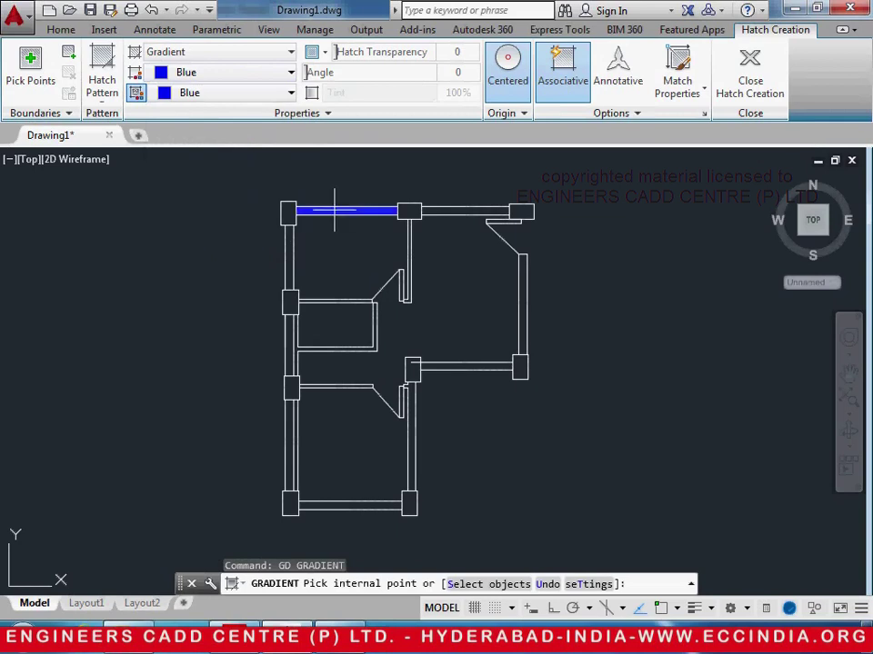
Fill the internal walls around the bath, between kitchen and living room, and above the bedroom with the blue gradient
scroll(336, 293, up, 4)
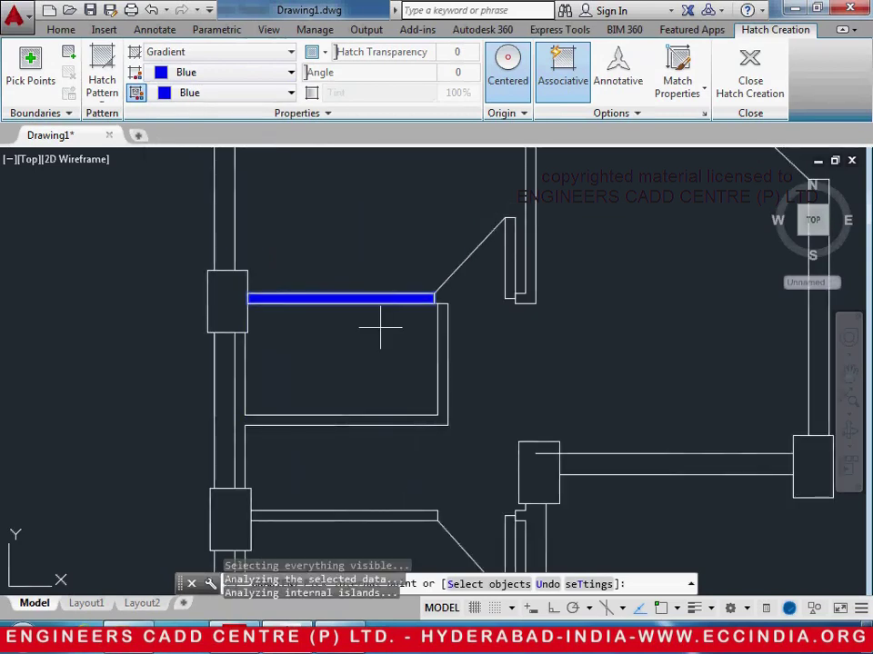
click(445, 360)
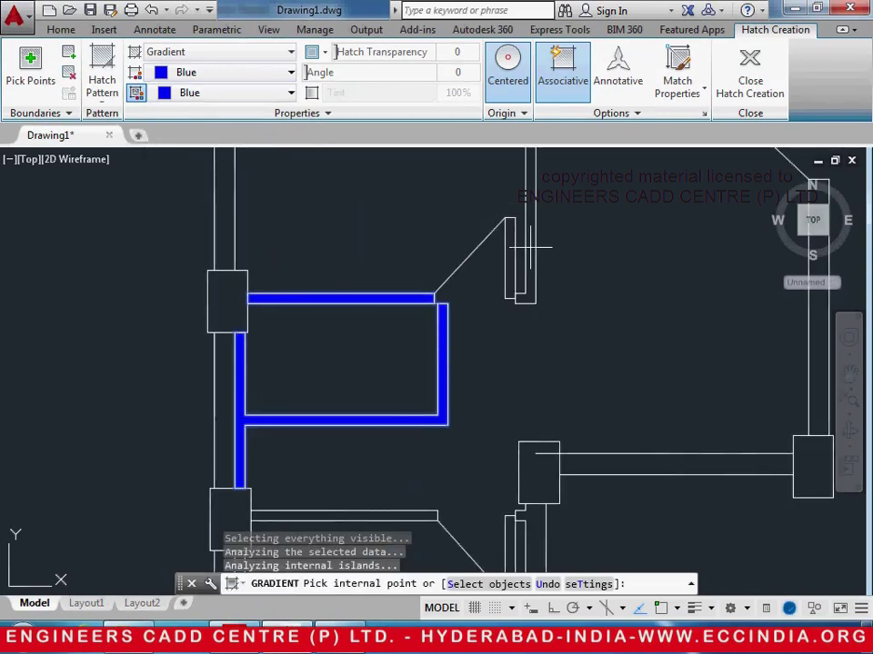
click(531, 247)
scroll(562, 460, down, 4)
middle_drag(561, 461, 559, 359)
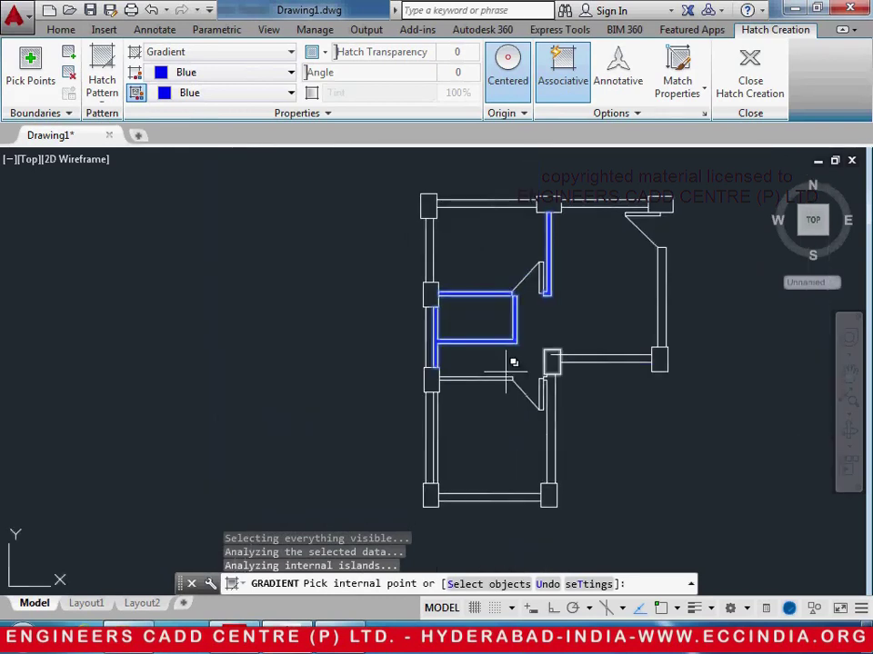
scroll(477, 380, up, 6)
click(467, 374)
scroll(629, 429, down, 4)
middle_drag(629, 431, 414, 522)
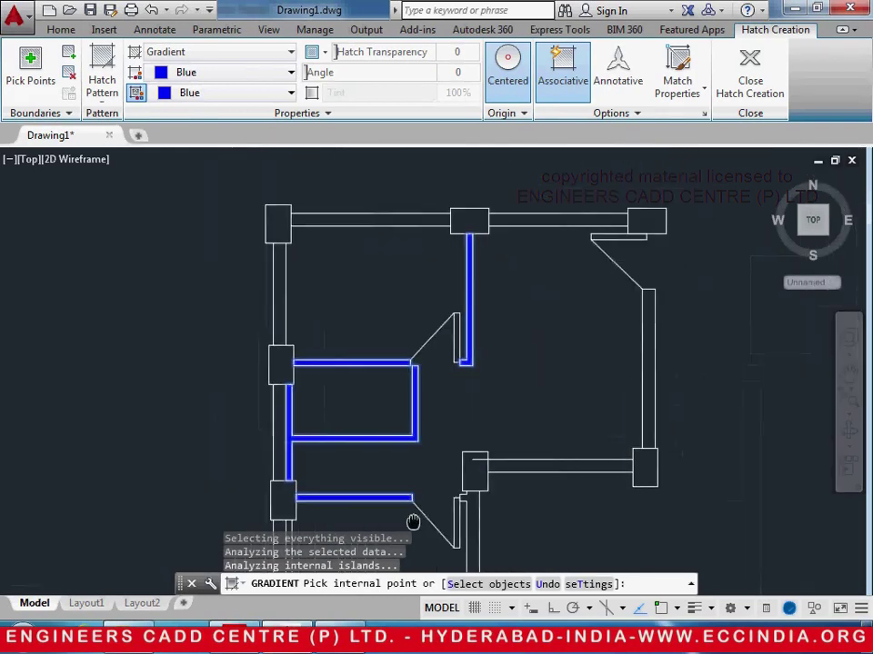
scroll(413, 521, down, 2)
middle_drag(468, 473, 506, 370)
key(Return)
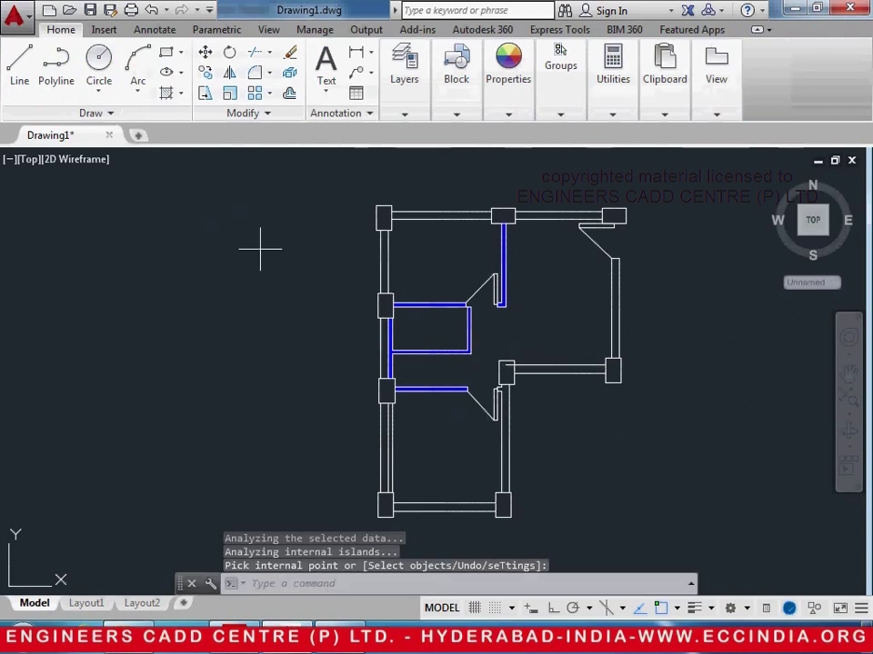
Start another gradient fill with both colours set to red 205,32,39 for the external walls
key(Return)
click(212, 75)
click(208, 113)
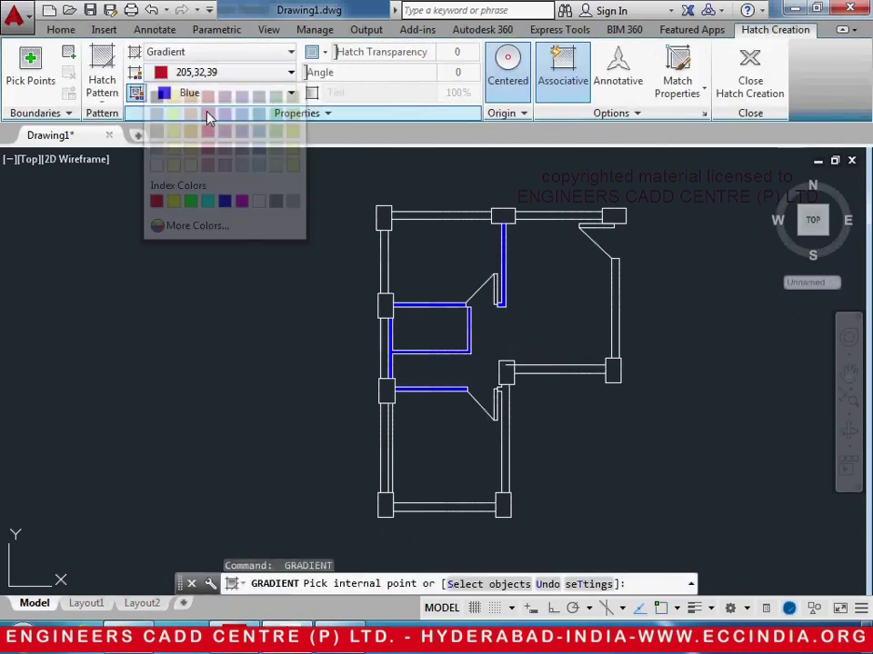
click(208, 134)
Try to fill the external walls of the kitchen, living room and bedroom with the red gradient
scroll(401, 250, up, 4)
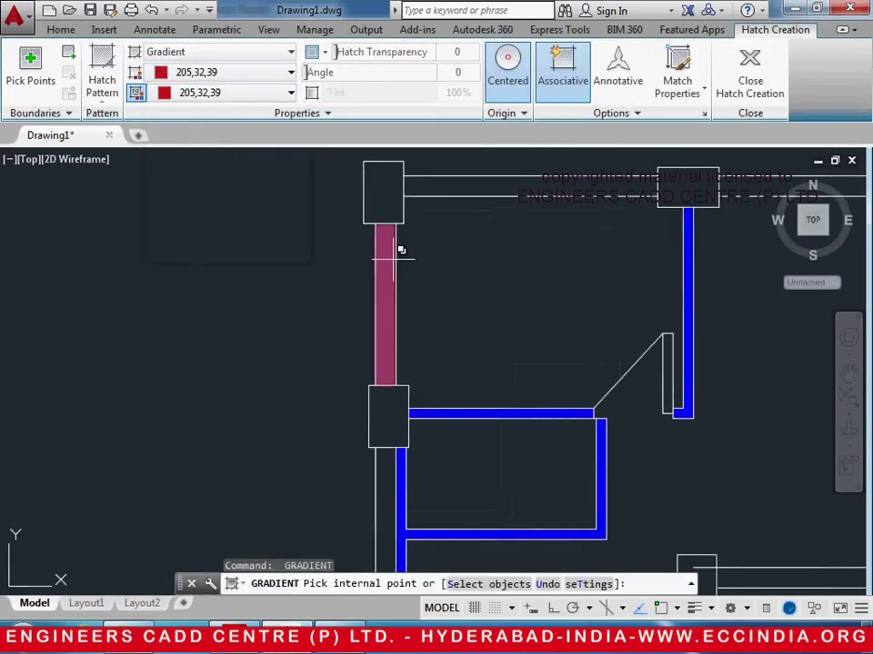
click(401, 250)
click(458, 321)
scroll(382, 284, up, 3)
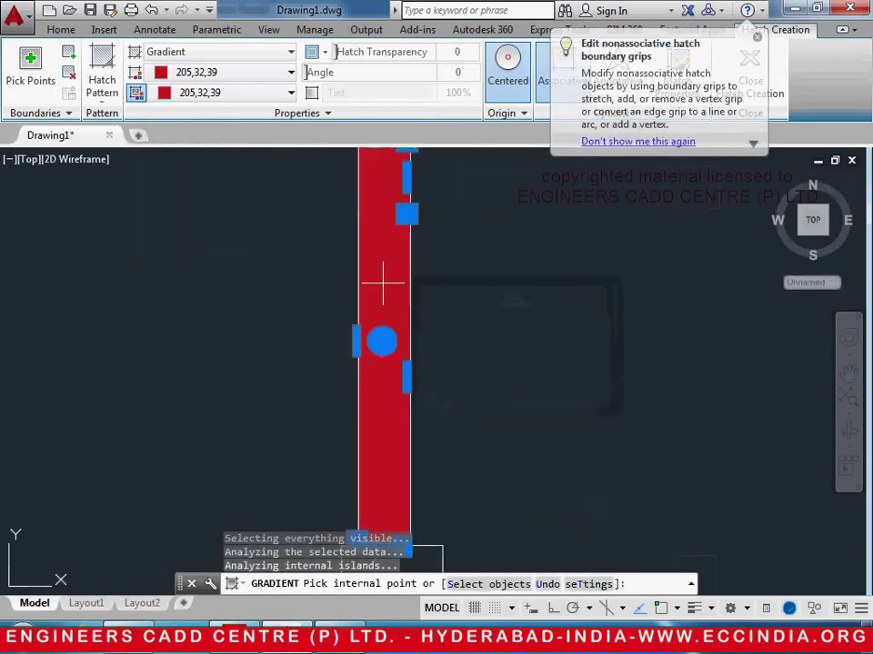
scroll(485, 351, down, 4)
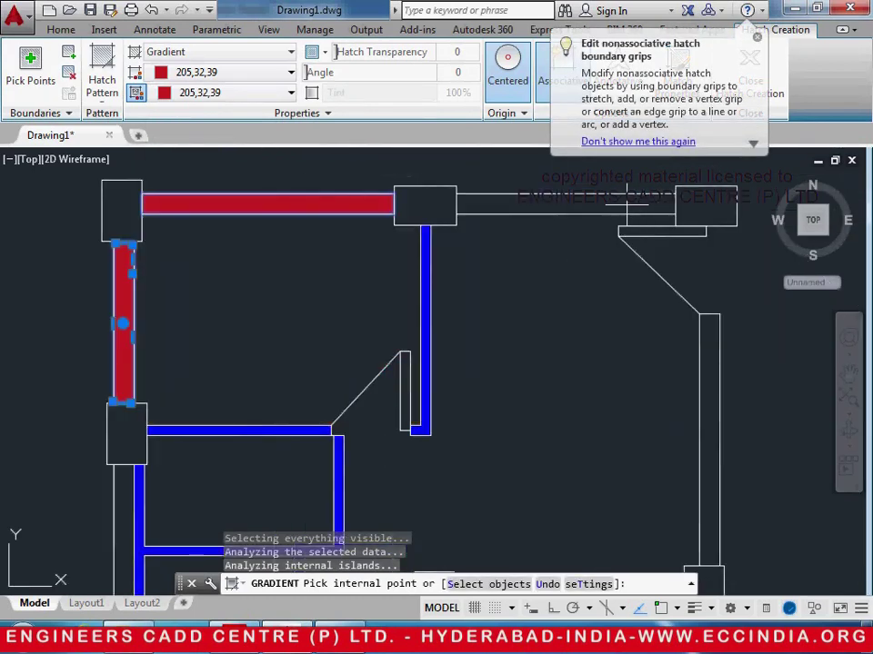
click(626, 204)
click(709, 403)
scroll(520, 482, down, 4)
middle_drag(517, 469, 493, 311)
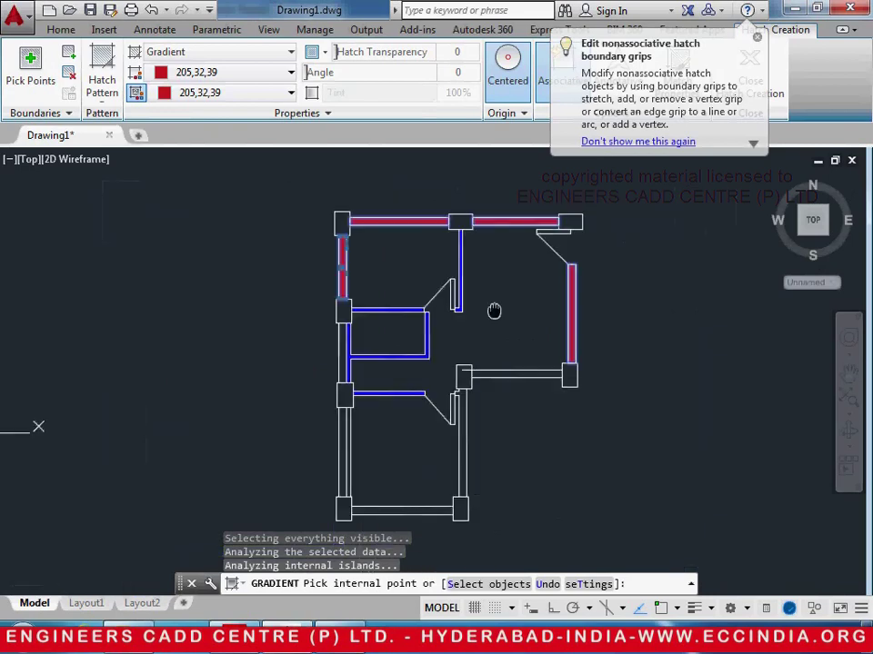
scroll(496, 320, up, 2)
click(441, 446)
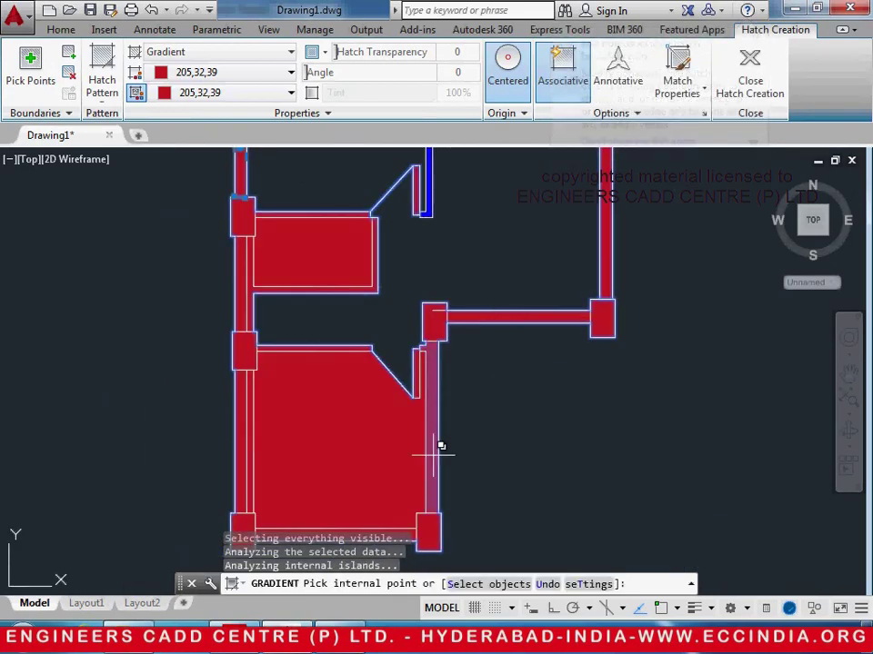
key(Escape)
Erase the red gradient fill that spreads over the bedroom and bath
click(360, 446)
click(358, 443)
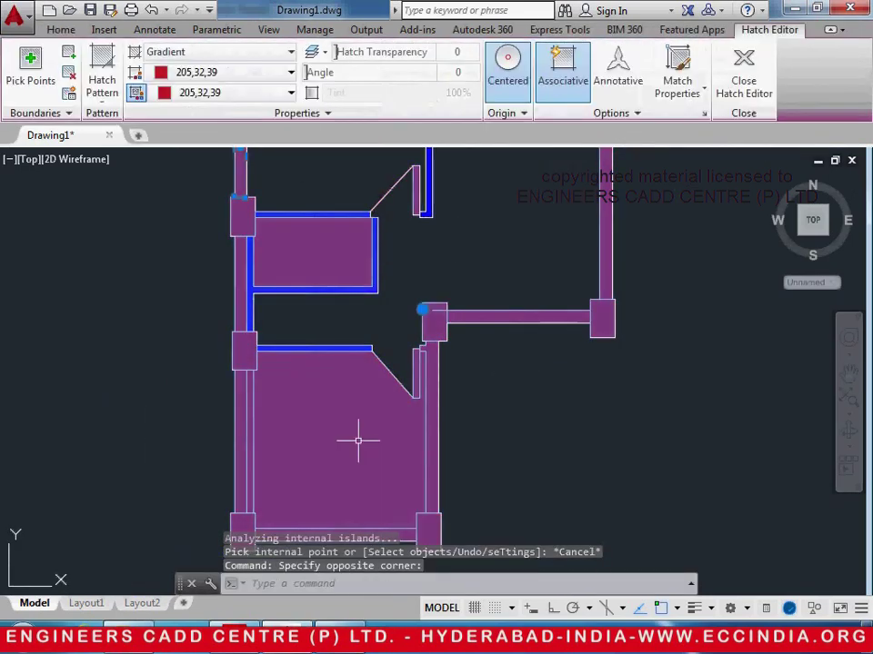
key(Delete)
Trim the wall line that overhangs inside the column at the living room's lower left corner
scroll(433, 411, up, 4)
text(t)
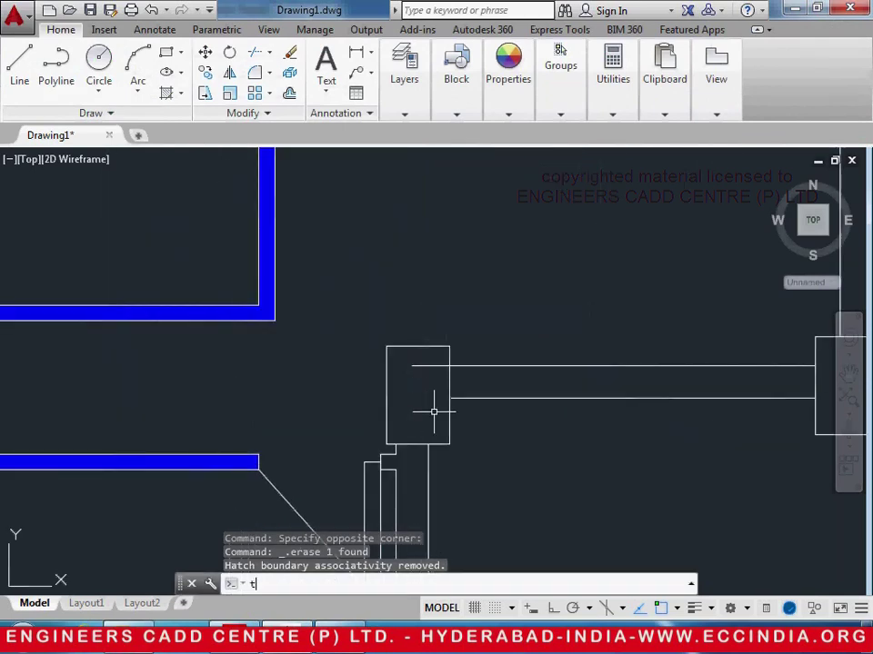
text(re)
key(BackSpace)
key(Return)
click(431, 364)
key(Return)
Try to fill the living room's lower wall with the red gradient and examine its ends at both columns for gaps
scroll(477, 450, down, 5)
middle_drag(477, 450, 529, 443)
text(gd)
key(Return)
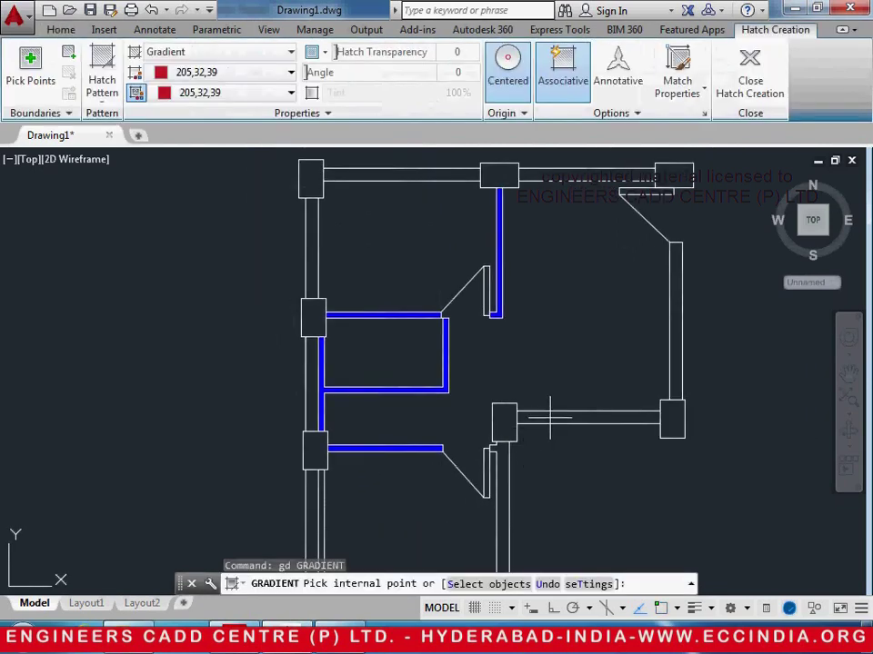
scroll(545, 423, up, 4)
click(550, 426)
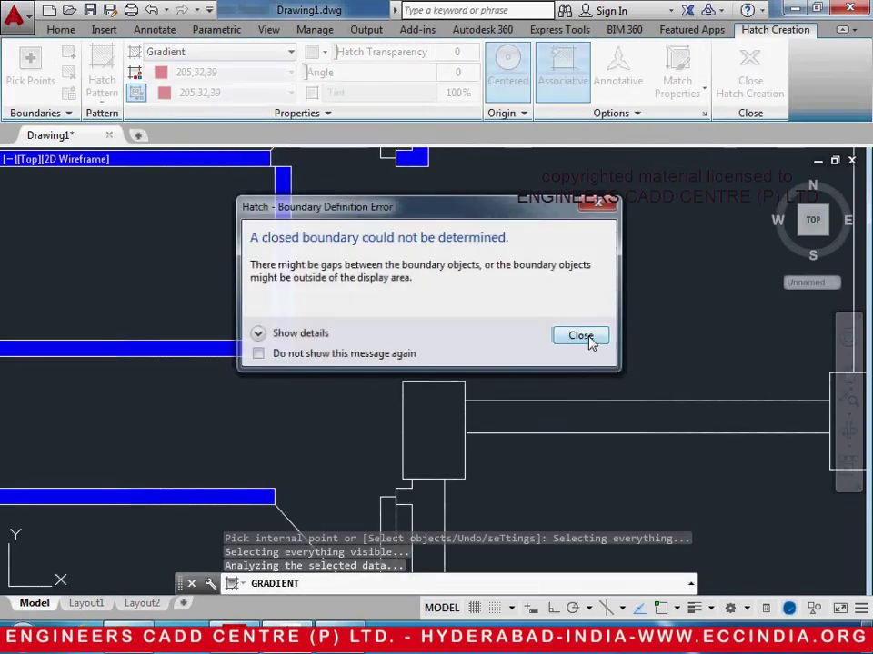
click(582, 336)
scroll(477, 448, up, 5)
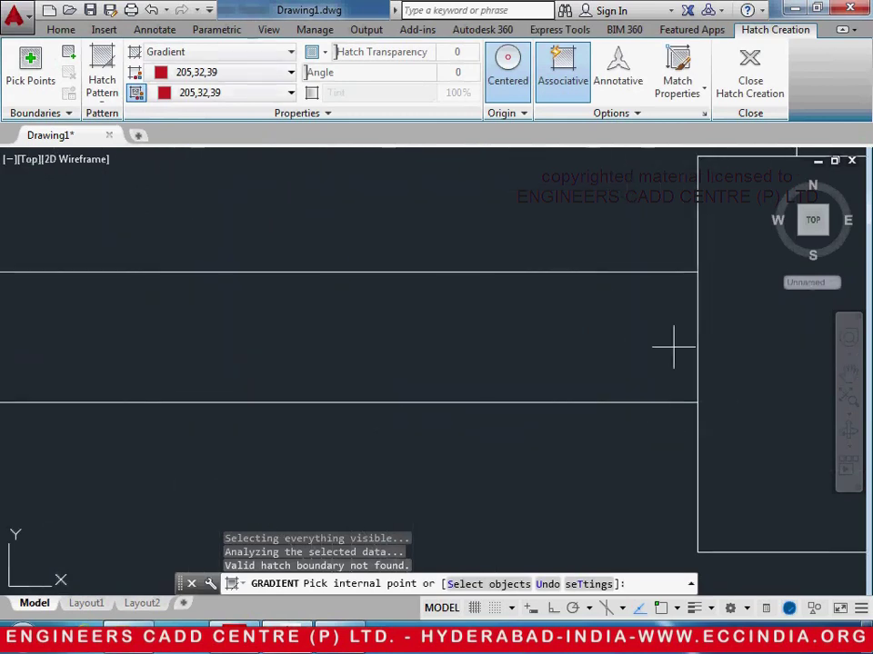
scroll(336, 376, down, 4)
middle_drag(265, 414, 609, 398)
scroll(426, 376, up, 4)
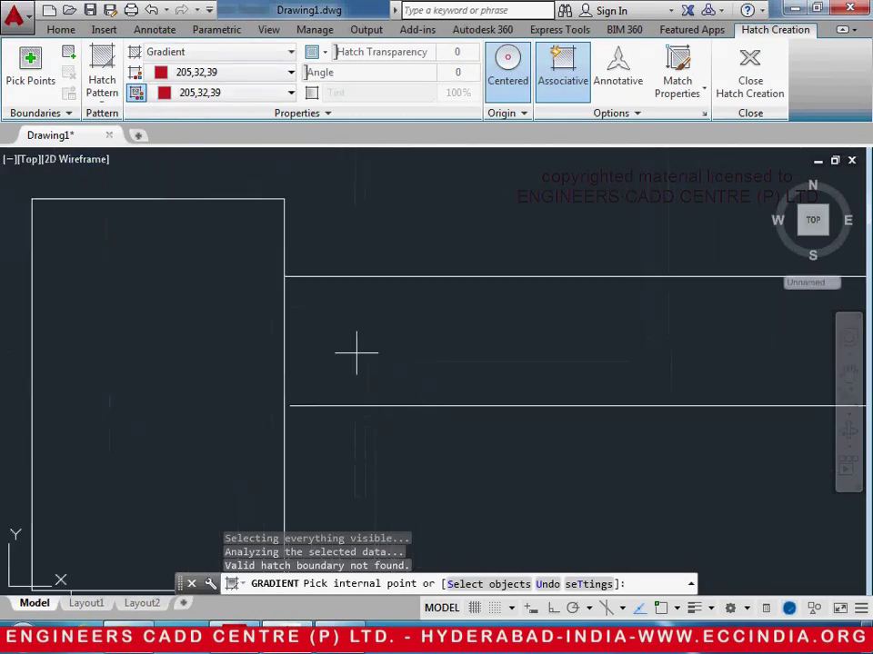
scroll(251, 399, up, 2)
key(Escape)
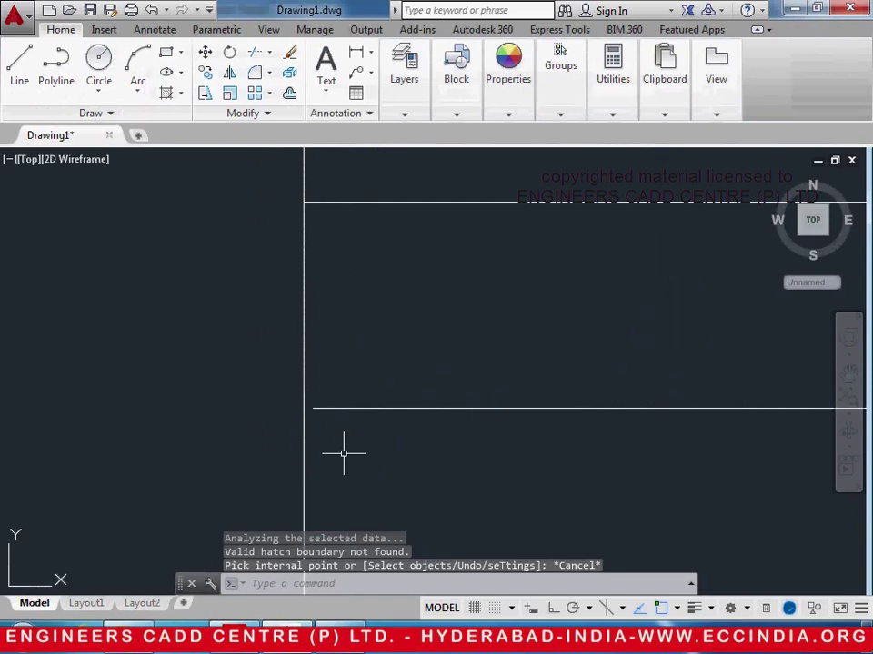
Extend the lower line of the living room's bottom wall to the right edge of the column
text(ex)
key(Return)
key(Return)
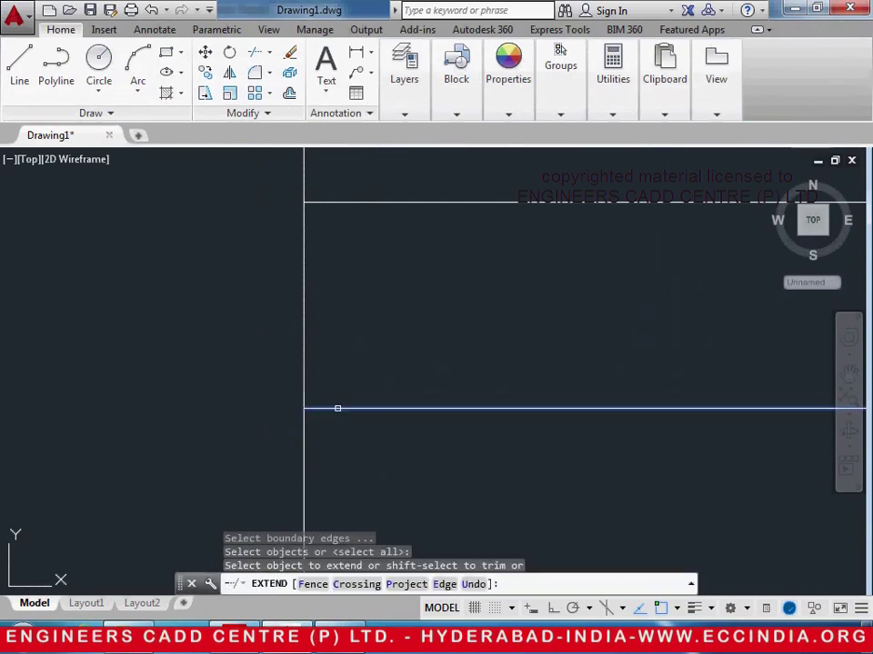
click(337, 408)
key(Return)
Try again to fill the living room's bottom wall with the red gradient
scroll(336, 451, down, 3)
text(gd)
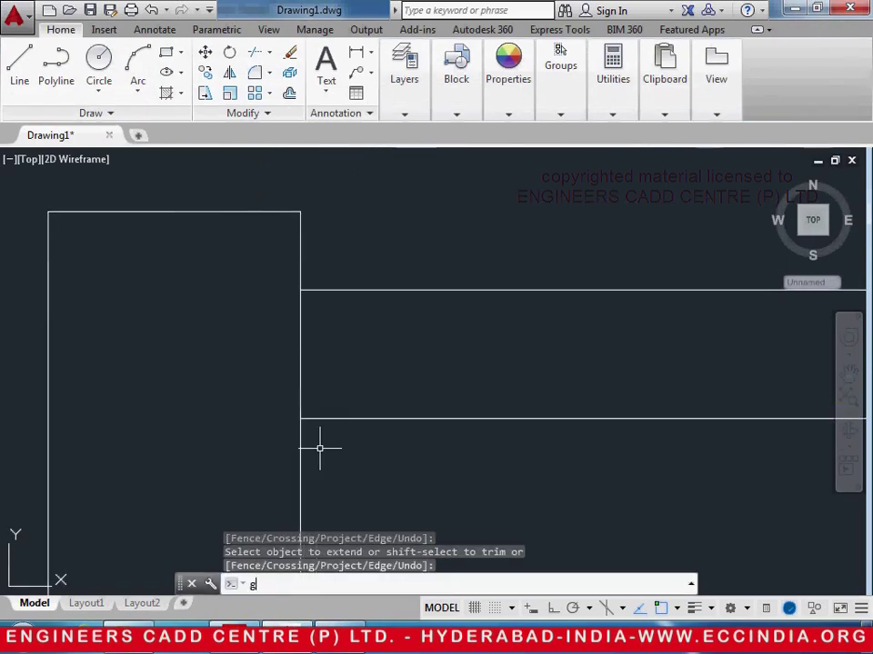
key(Return)
click(399, 356)
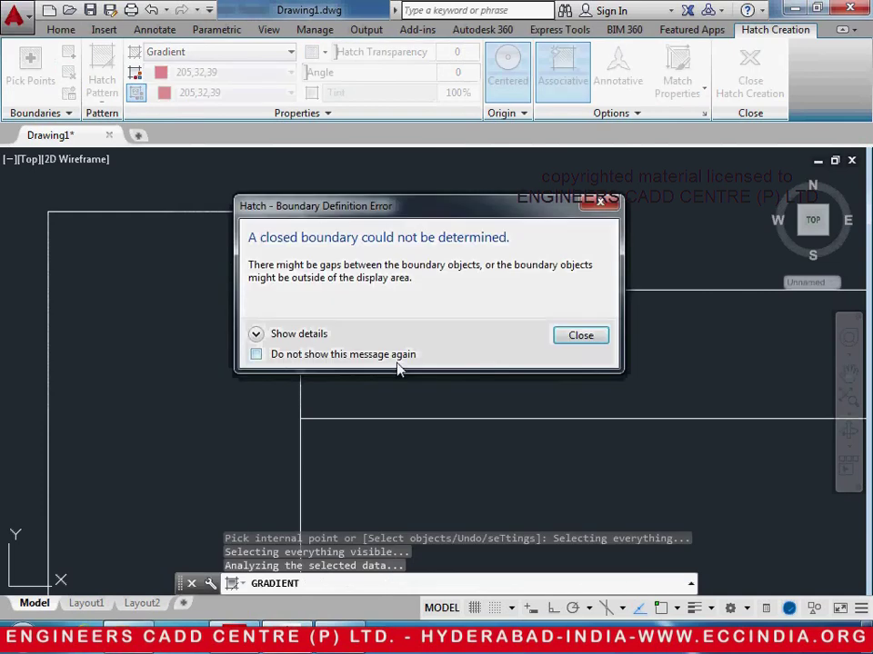
click(580, 336)
key(Escape)
Inspect where the wall's upper line meets the column and start Extend with all objects as boundary edges
scroll(293, 288, down, 2)
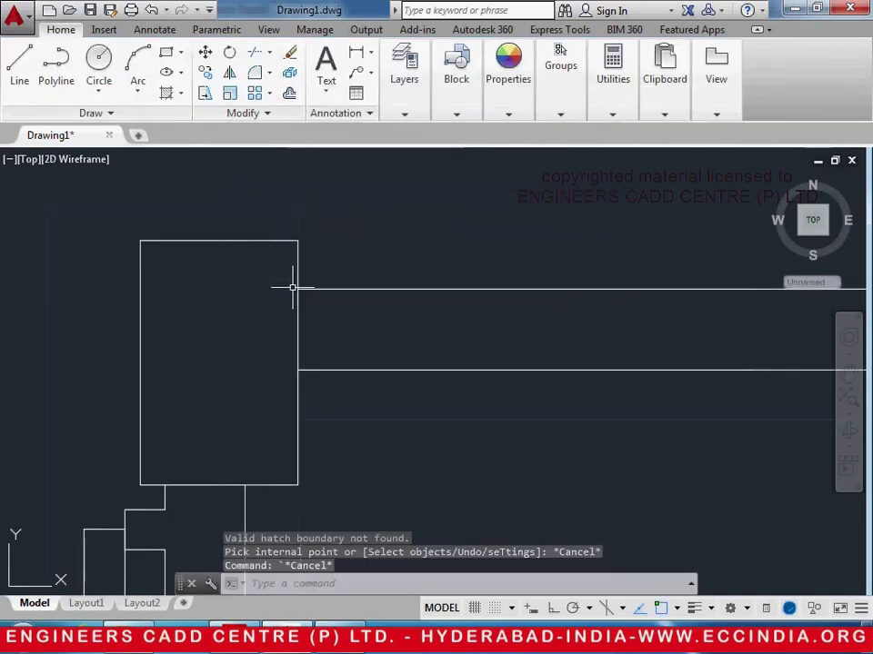
scroll(292, 288, up, 12)
scroll(409, 310, down, 3)
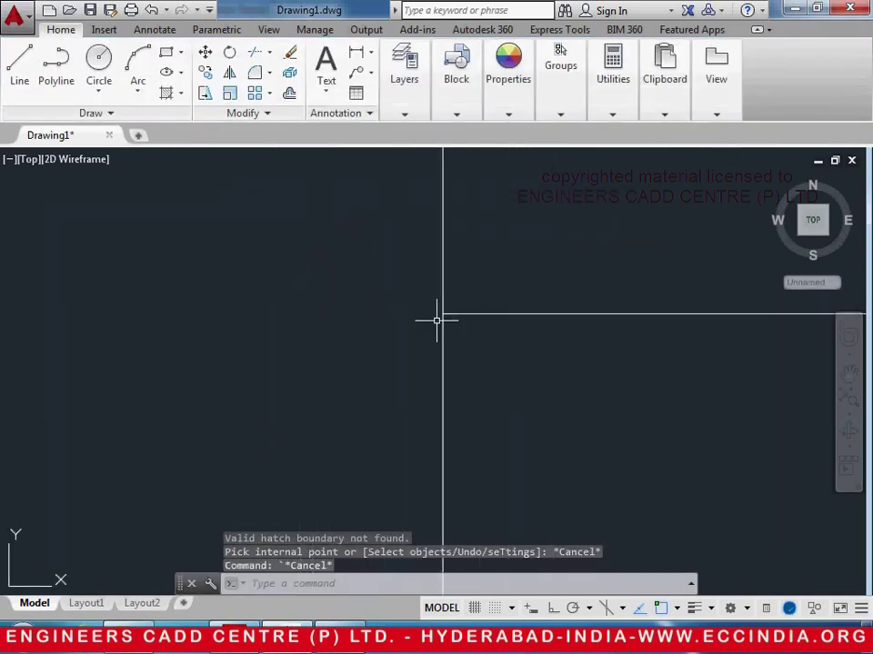
text(ex)
key(Return)
key(Return)
scroll(481, 356, down, 4)
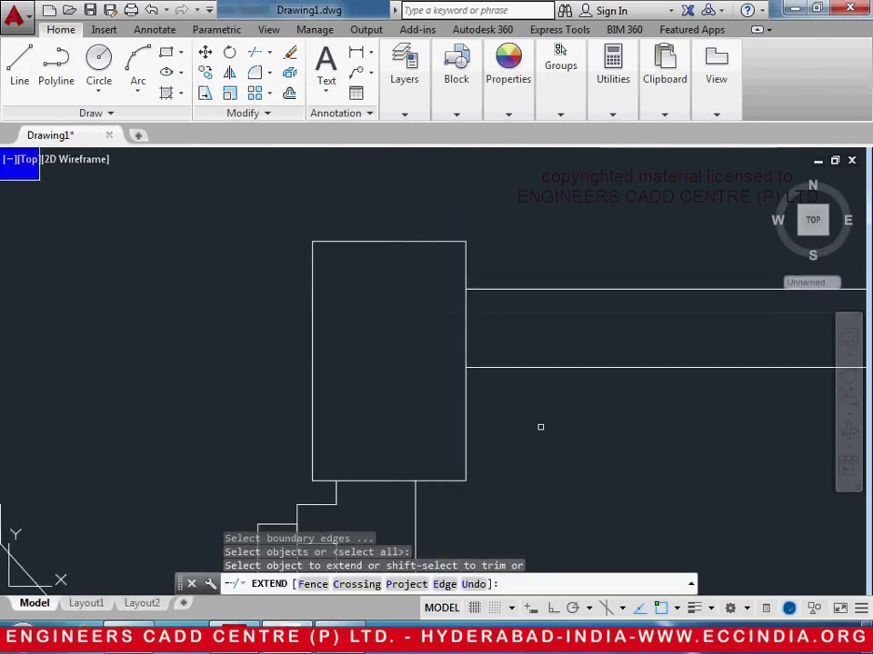
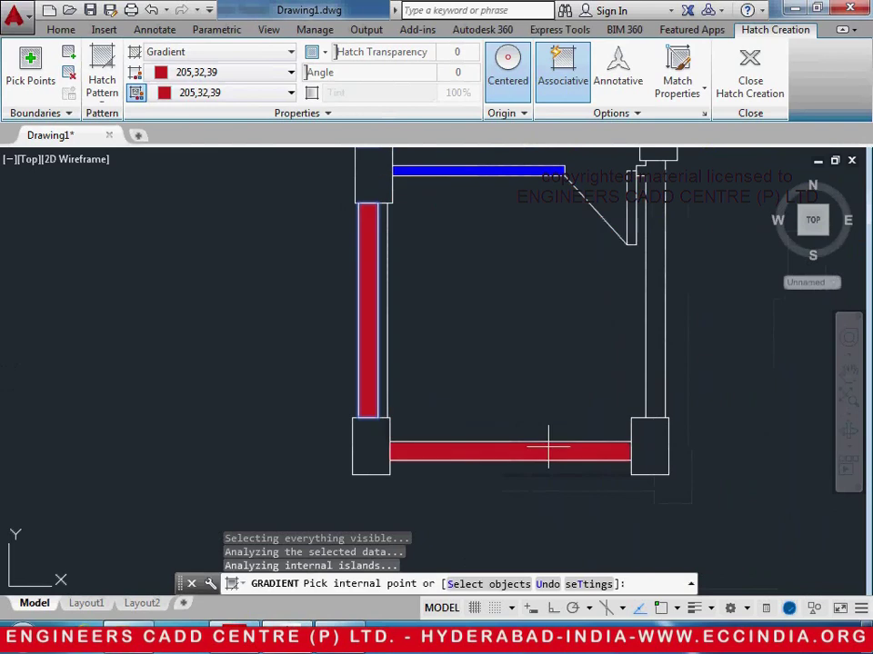
Fill the bedroom's lower and right external walls with the red 205,32,39 gradient and finish the fill
click(658, 370)
key(Return)
scroll(668, 333, down, 5)
middle_drag(668, 334, 465, 388)
scroll(474, 354, up, 2)
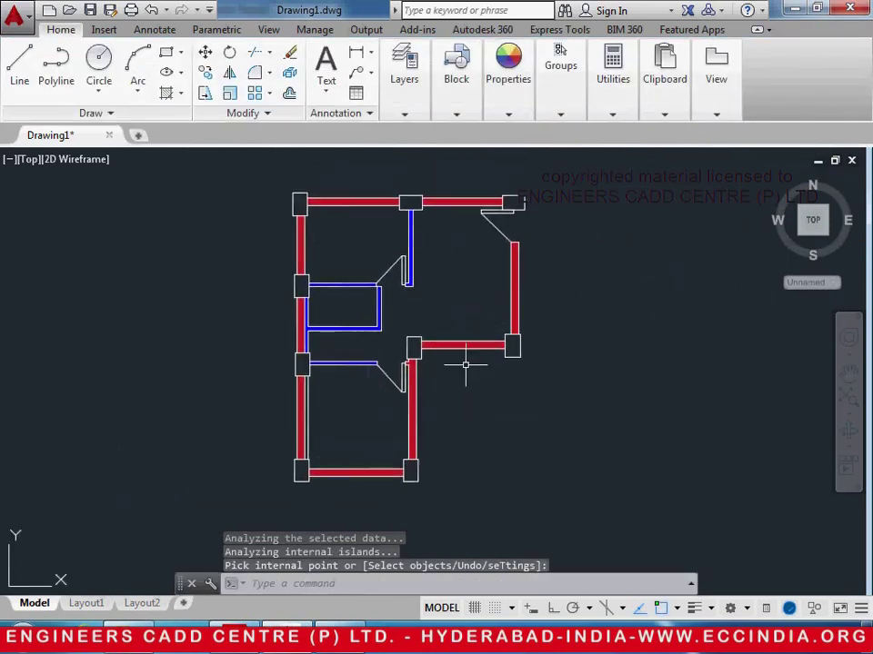
Check the balcony size in the Adobe Reader workbook and draw its 1500 mm right line straight down from the living room's lower-right column
key(alt+Tab)
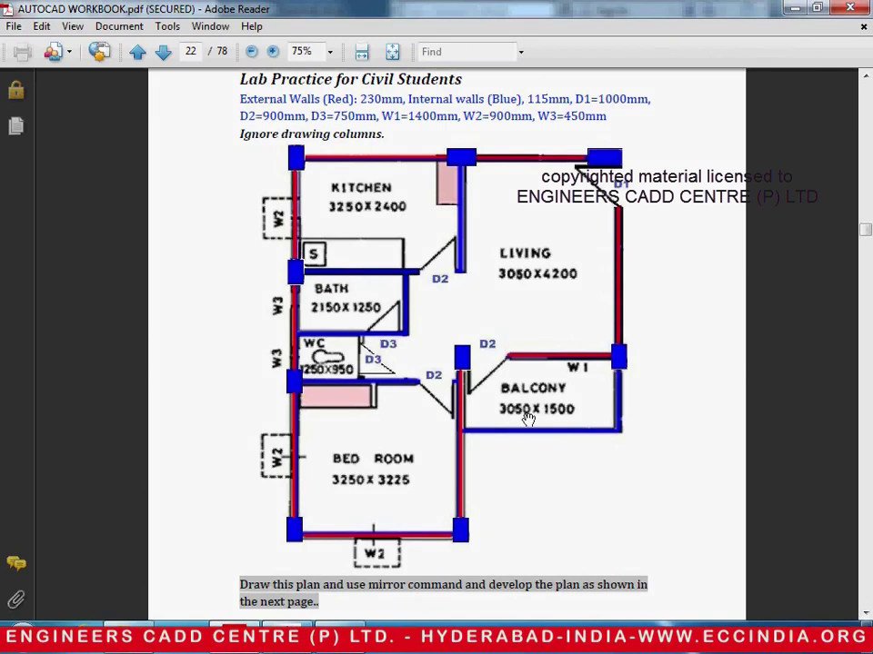
key(alt+Tab)
text(l)
key(Return)
scroll(494, 418, up, 3)
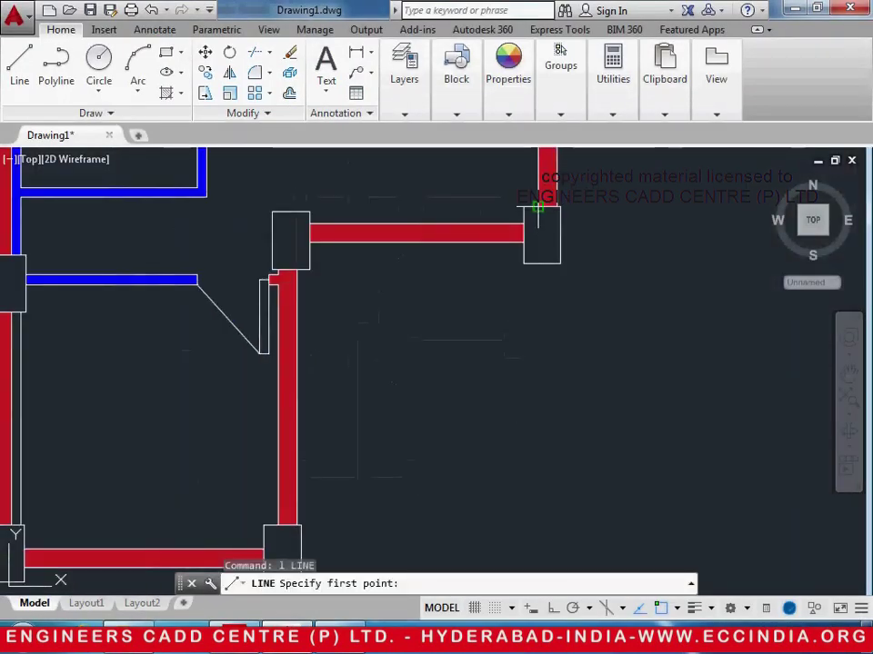
middle_drag(538, 263, 527, 291)
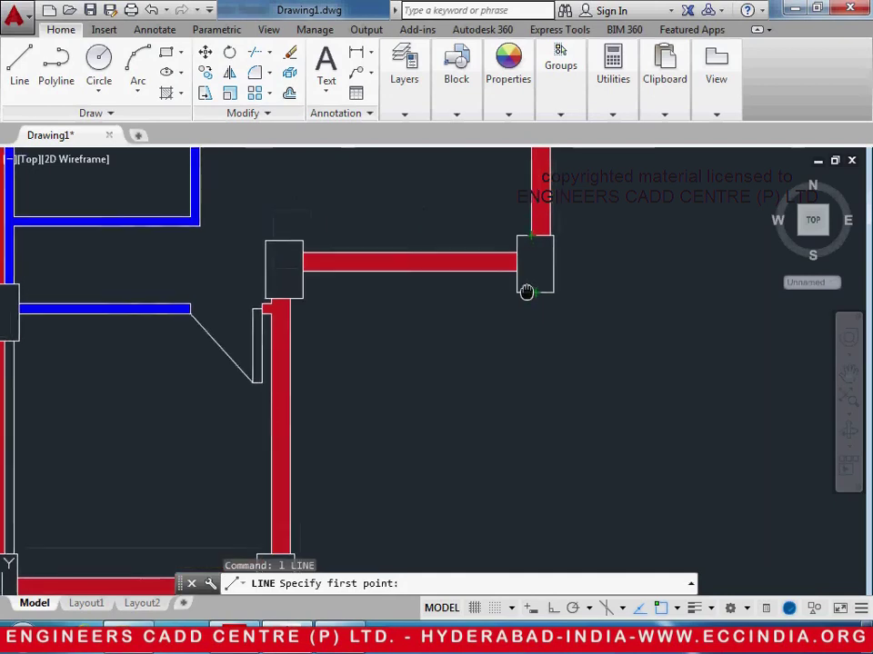
click(532, 292)
key(F8)
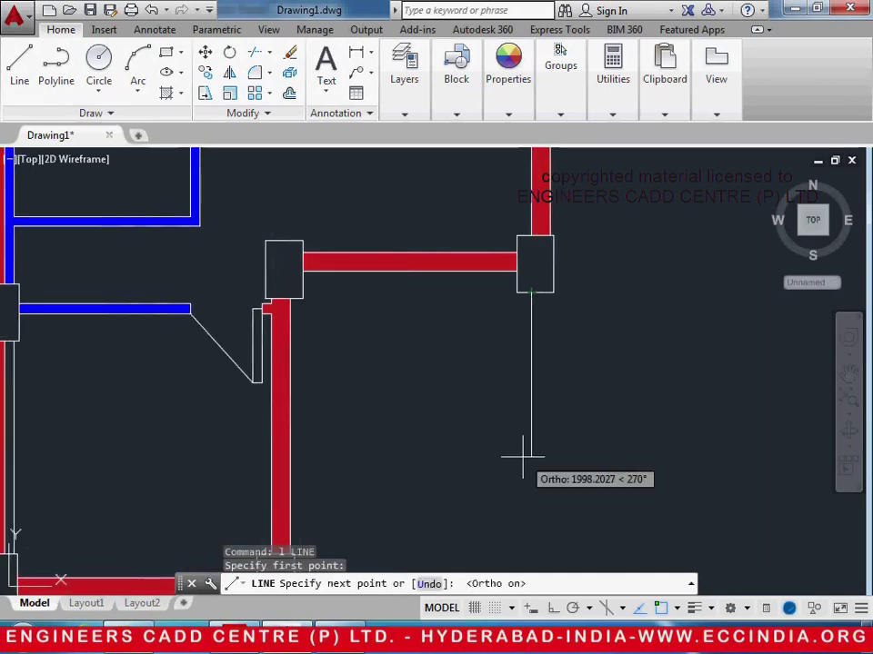
text(1500)
key(Return)
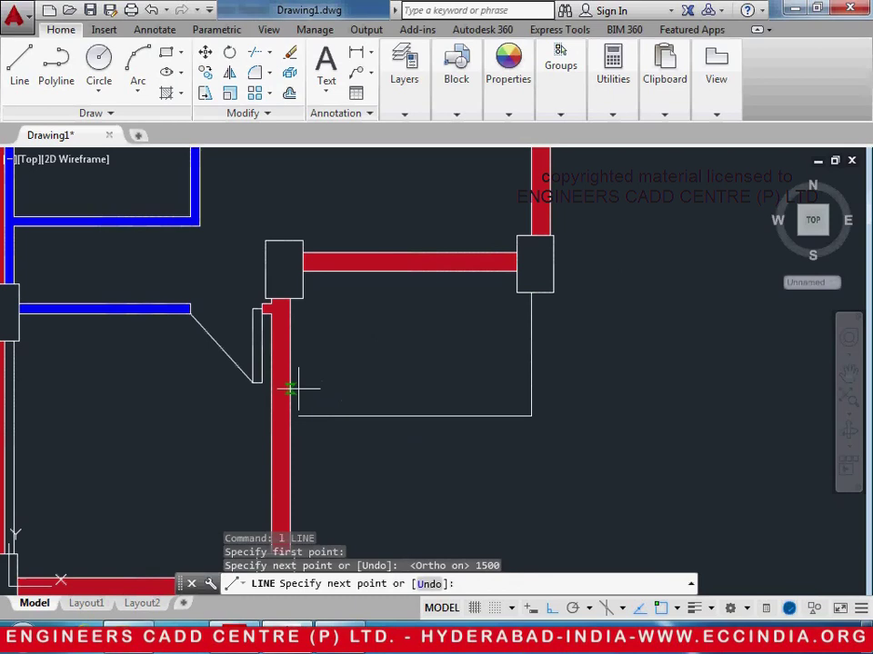
Recheck the balcony length in the workbook and draw its lower line 3050 mm left towards the bedroom wall
key(alt+Tab)
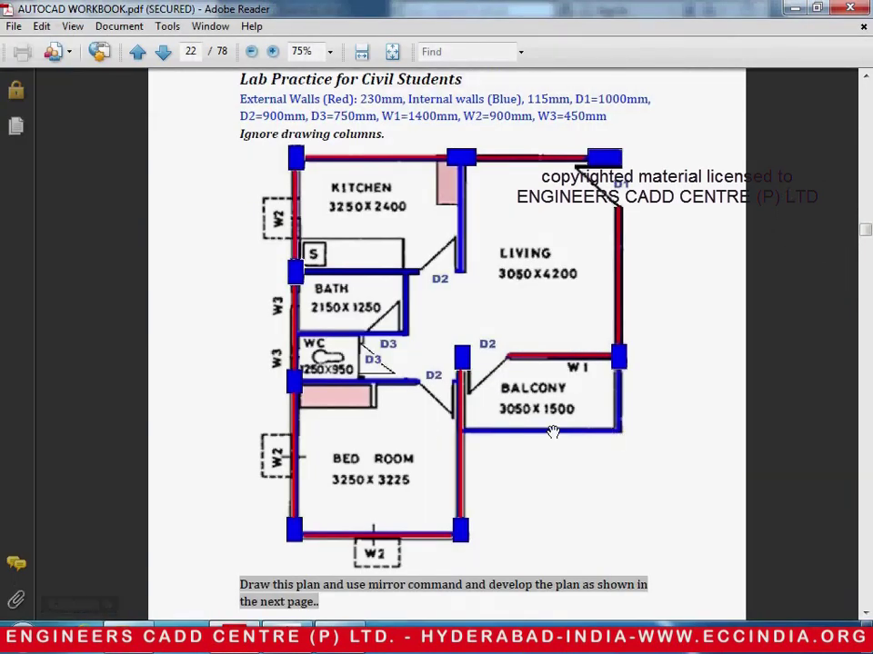
key(alt+Tab)
text(3050)
key(Return)
middle_drag(394, 399, 395, 406)
key(Return)
Offset the balcony's right and lower lines outward by 115 mm
text(o)
key(Return)
text(115)
key(Return)
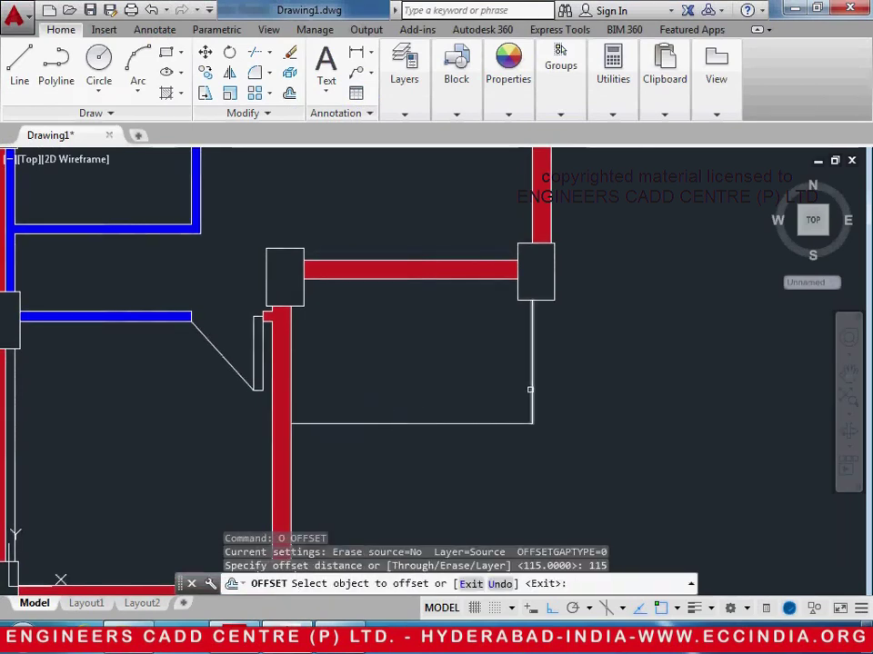
click(532, 389)
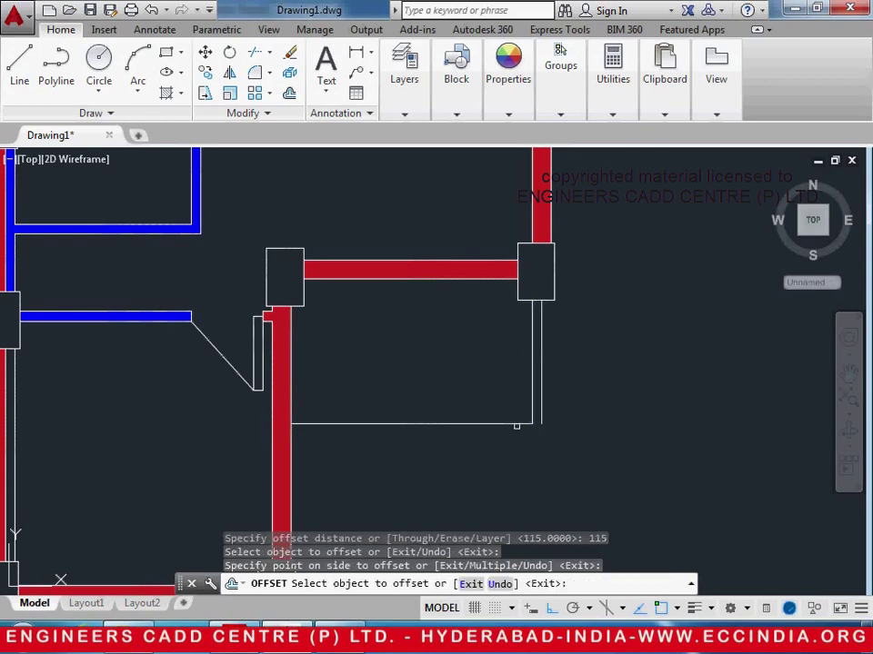
click(509, 423)
click(510, 445)
Try to extend the balcony's outer lower line towards the outer right line using all objects as boundaries
text(ex)
key(Return)
key(Return)
click(526, 433)
key(Escape)
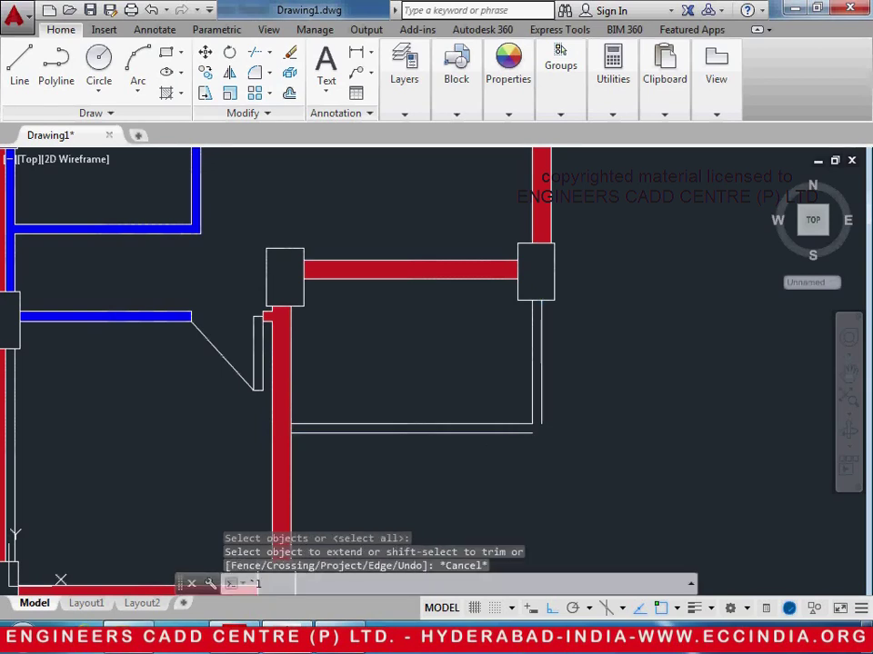
Close the balcony's outer lower-right corner with two line segments joining the ends of the offset lines
text(`l)
key(Return)
scroll(543, 424, up, 4)
text(l)
key(Return)
click(545, 419)
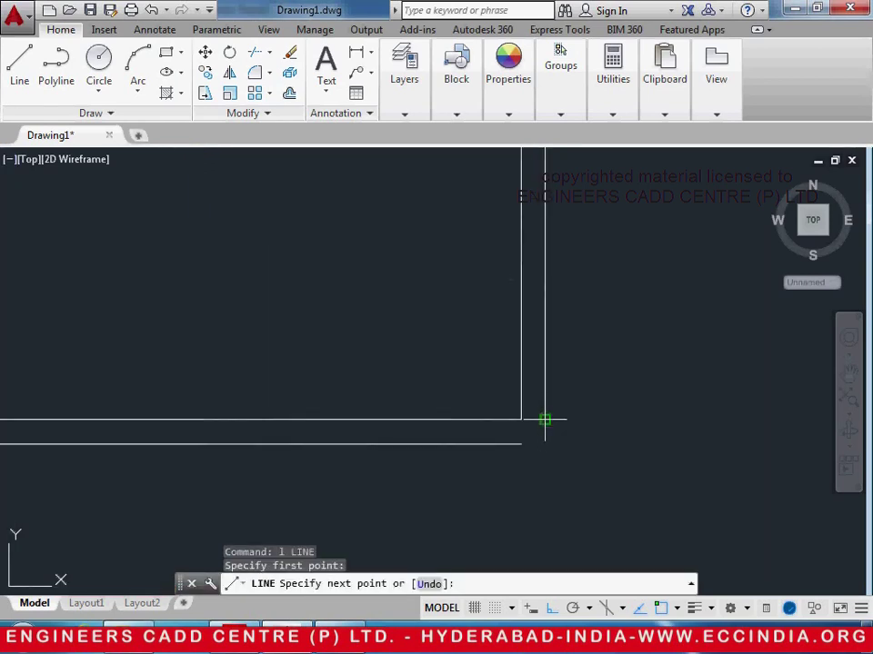
click(544, 444)
click(521, 444)
key(Return)
scroll(480, 506, down, 2)
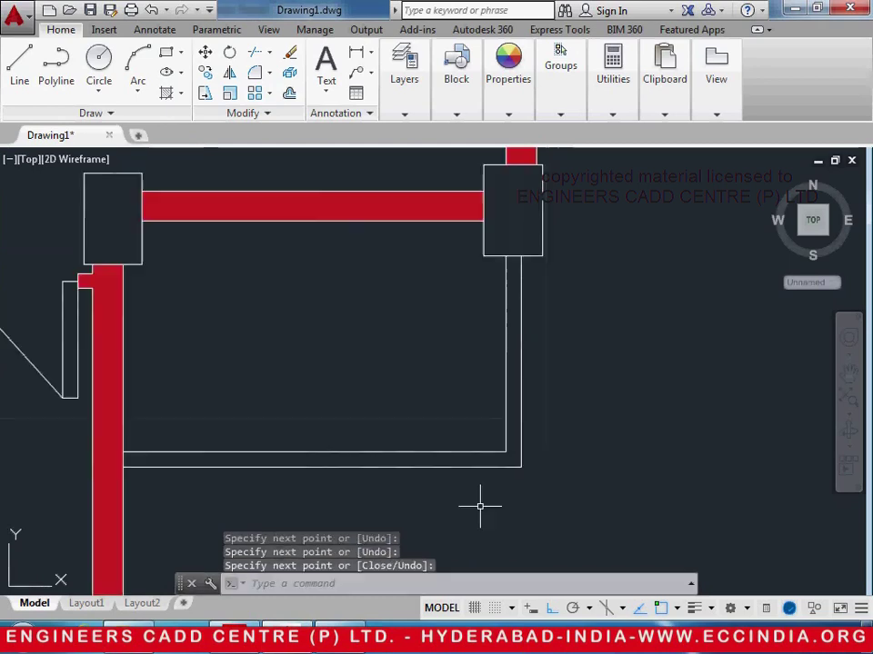
Fill the balcony's right and lower walls with a gradient using Blue for both colors
middle_drag(480, 507, 555, 493)
text(gf)
key(Return)
key(Escape)
text(gd)
key(Return)
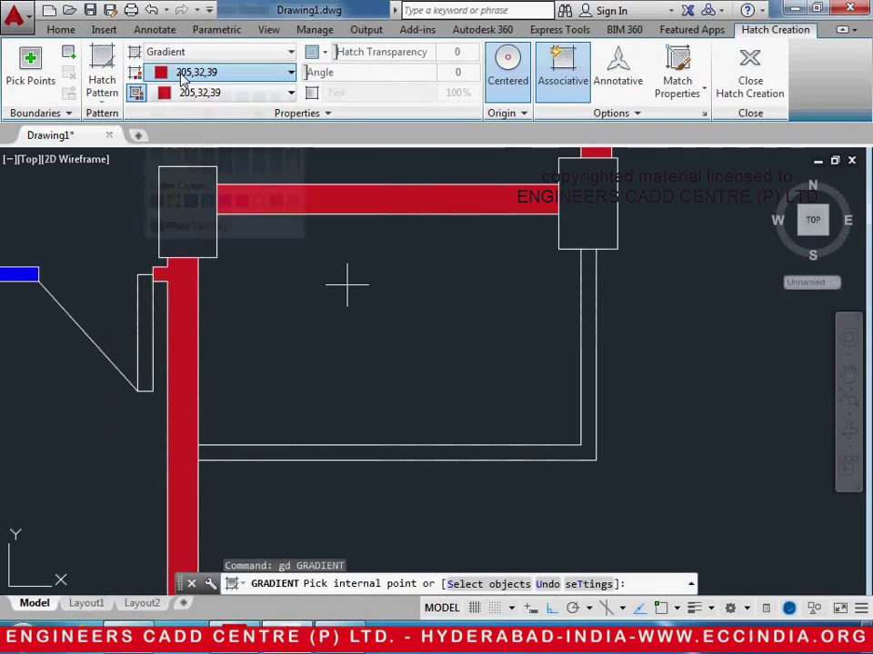
click(186, 72)
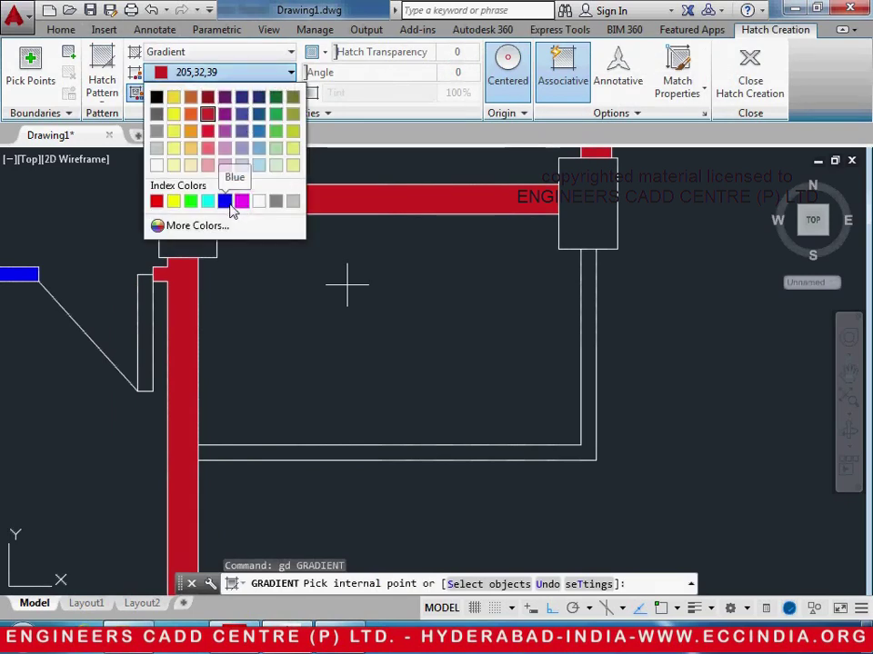
click(226, 201)
click(207, 98)
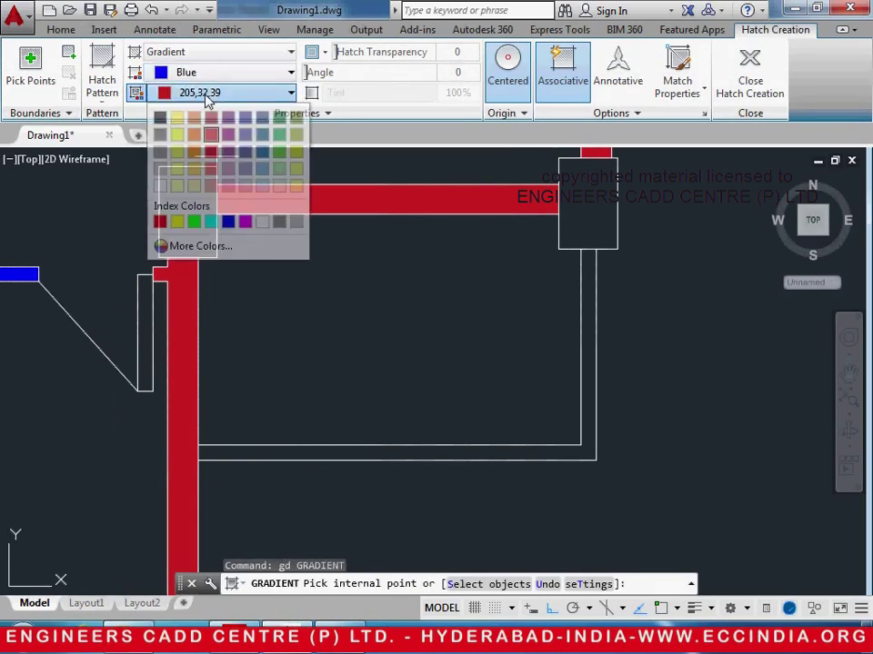
click(228, 221)
click(332, 454)
key(Return)
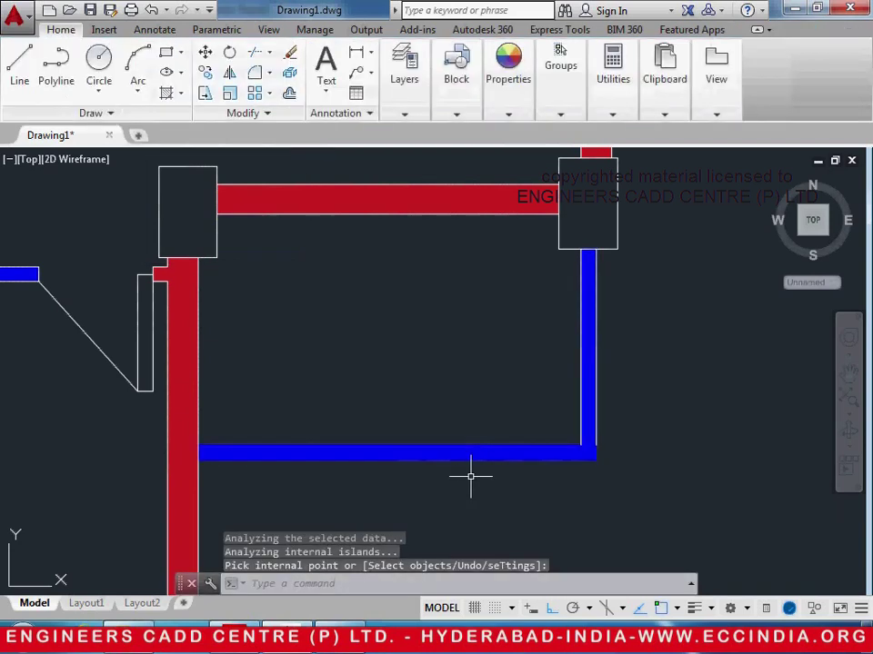
Trim the balcony line ends that overlap the bedroom's right red wall
scroll(464, 475, down, 4)
middle_drag(403, 439, 503, 438)
key(Escape)
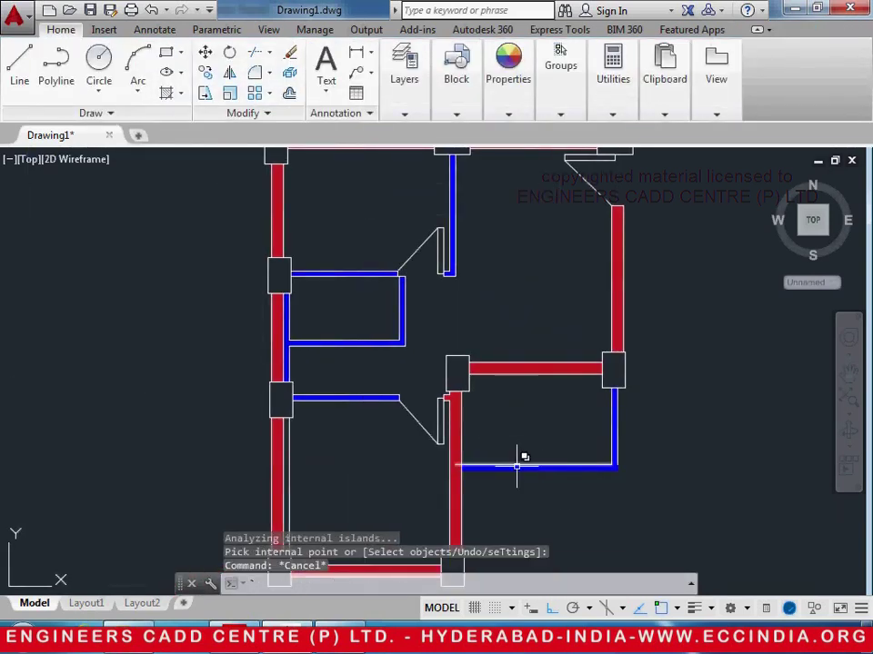
key(Escape)
scroll(415, 473, up, 5)
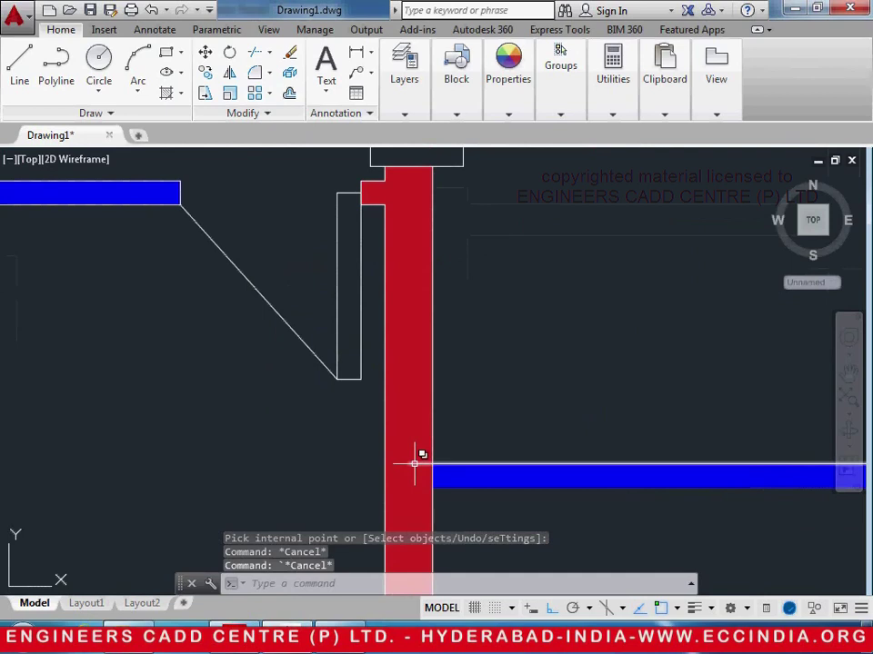
text(tr)
key(Return)
key(Return)
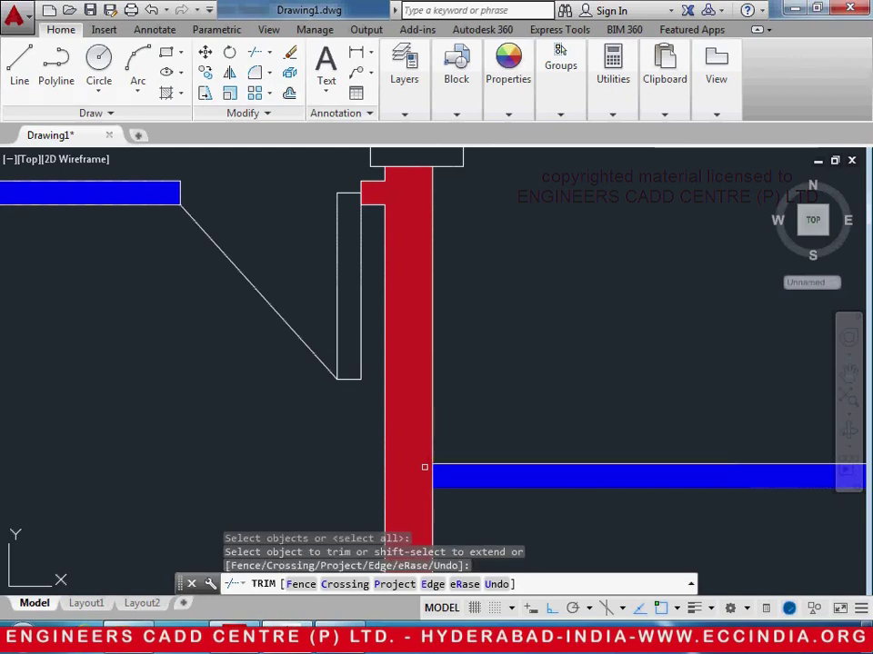
click(420, 493)
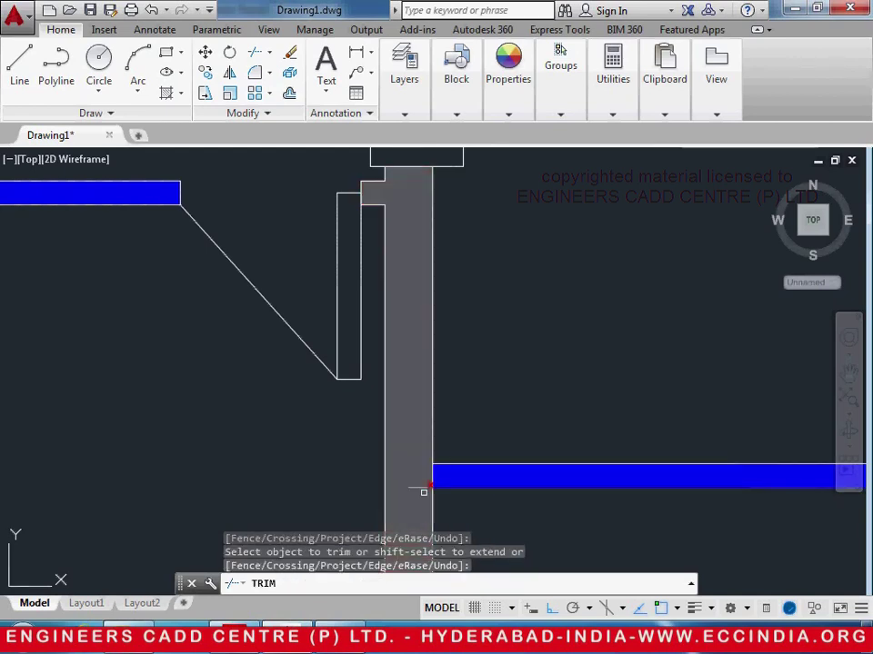
click(426, 490)
key(Escape)
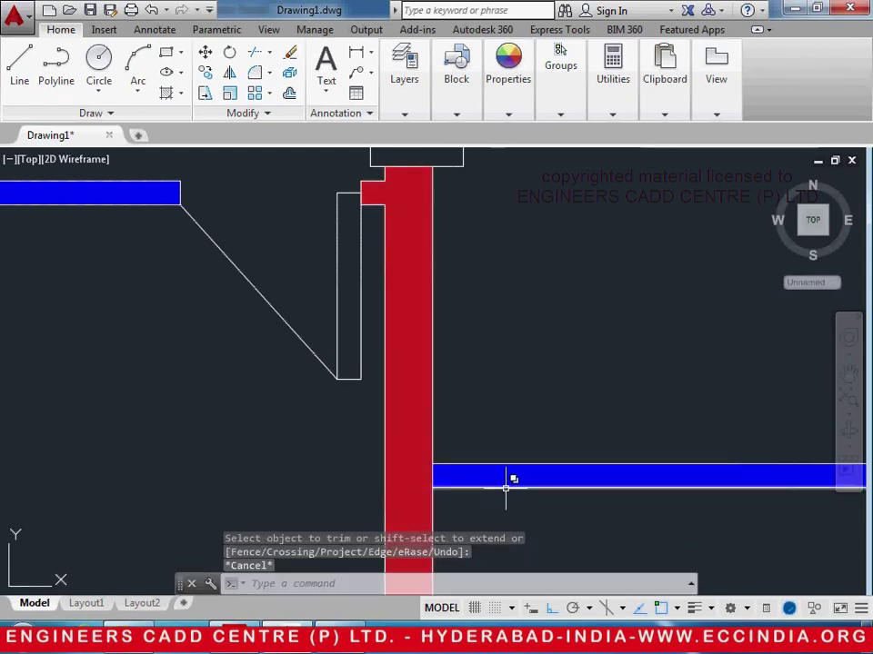
Fill the three columns along the top wall and the column between kitchen and bath with a gradient of 41,49,137 for both colors
scroll(512, 478, down, 8)
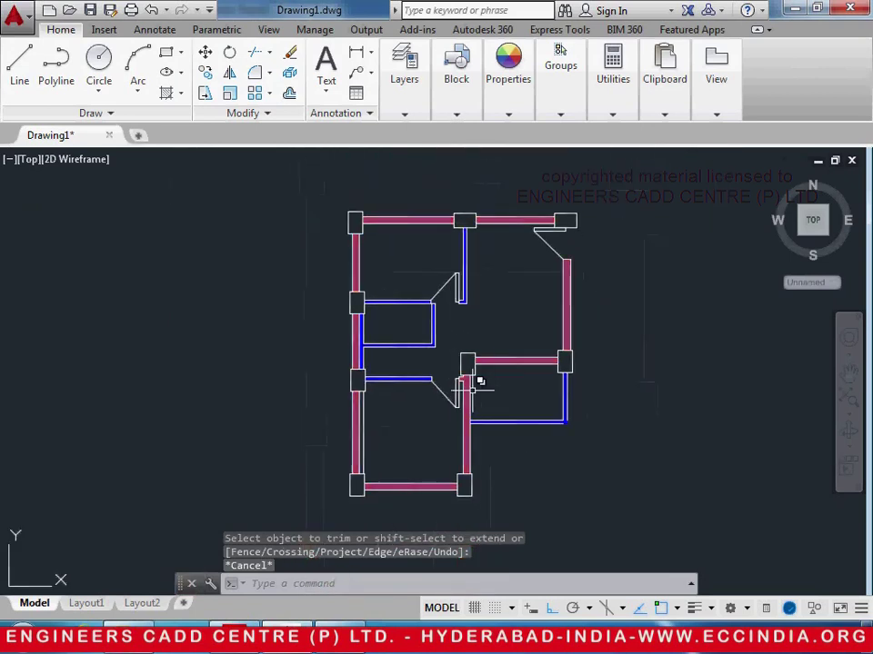
text(gf)
key(BackSpace)
text(d)
key(Return)
key(alt+Tab)
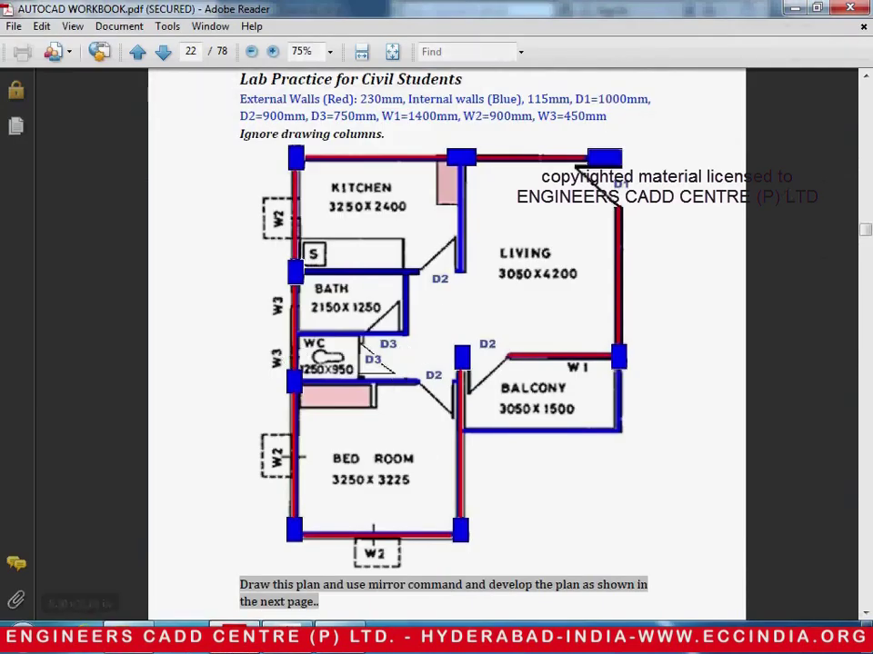
key(alt+Tab)
click(250, 74)
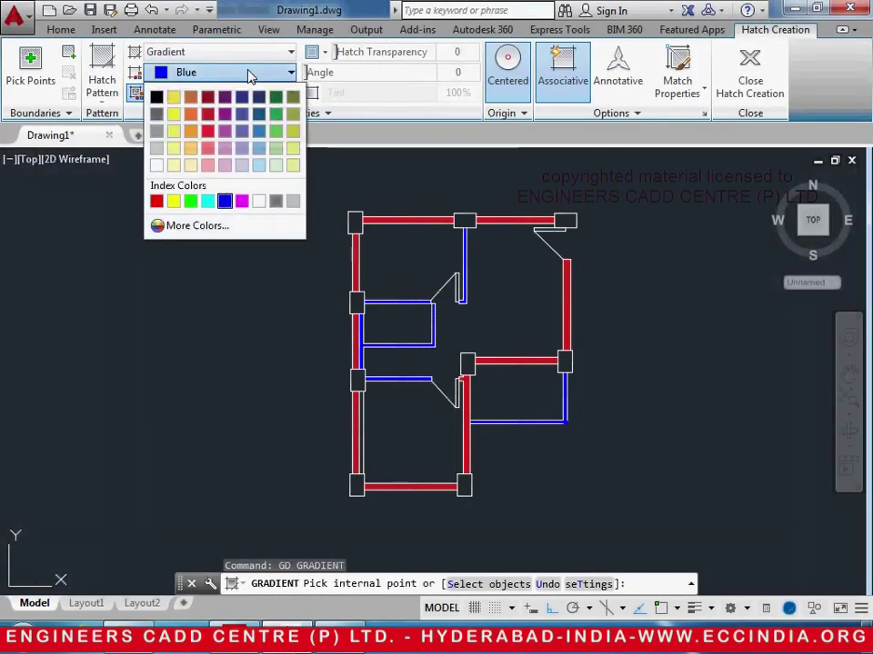
click(242, 98)
click(242, 93)
click(241, 117)
scroll(364, 241, up, 4)
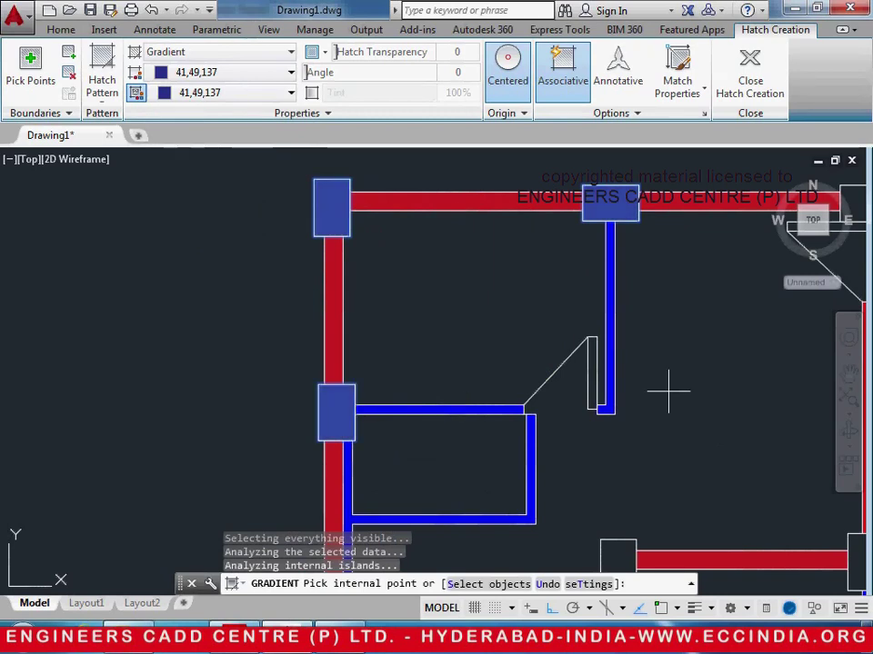
middle_drag(670, 396, 203, 423)
click(395, 230)
Fill the remaining columns around the balcony and bedroom with the 41,49,137 gradient and finish the fill
middle_drag(273, 437, 450, 69)
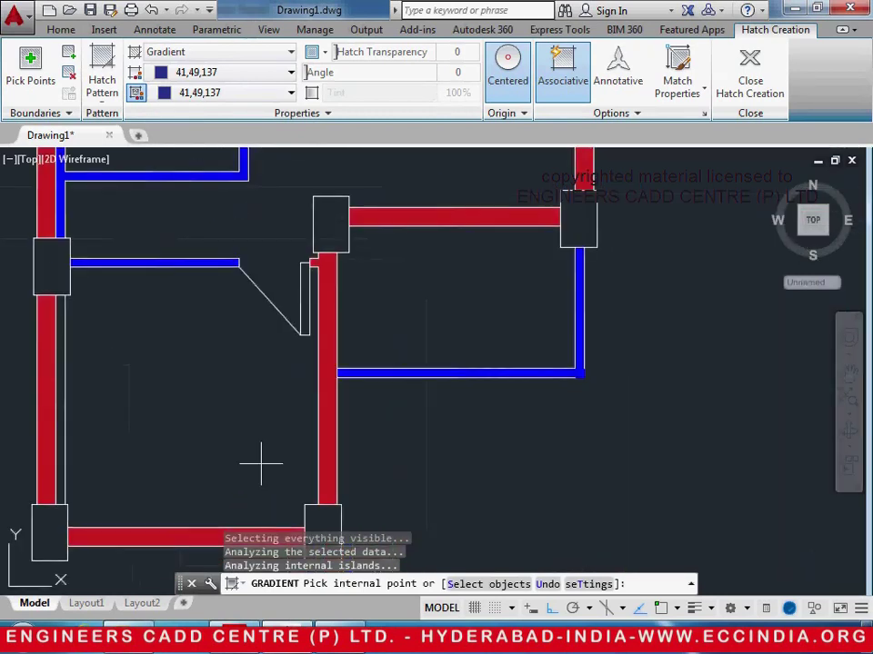
click(582, 206)
click(331, 220)
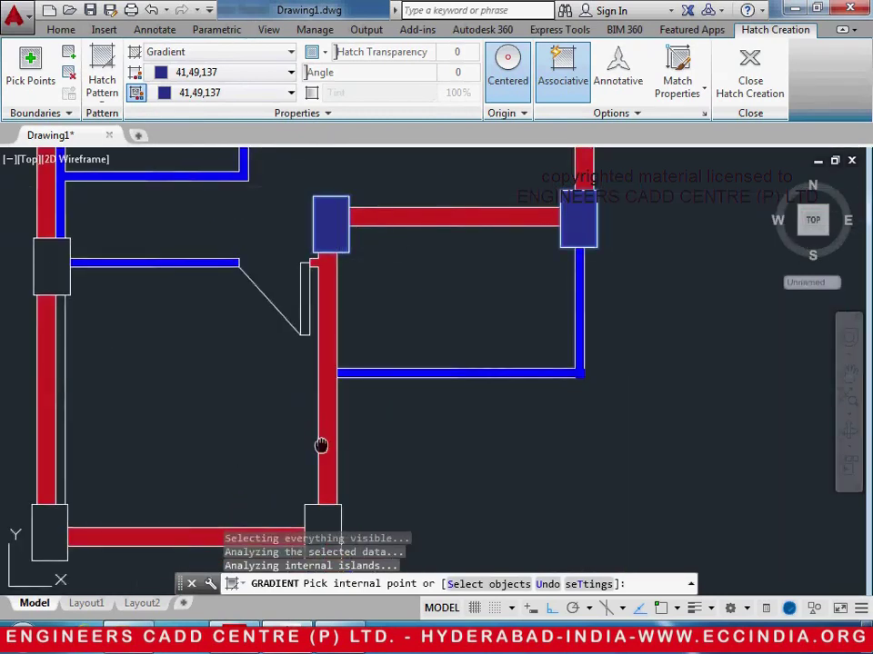
middle_drag(322, 444, 336, 348)
click(351, 410)
click(63, 418)
middle_drag(103, 294, 282, 487)
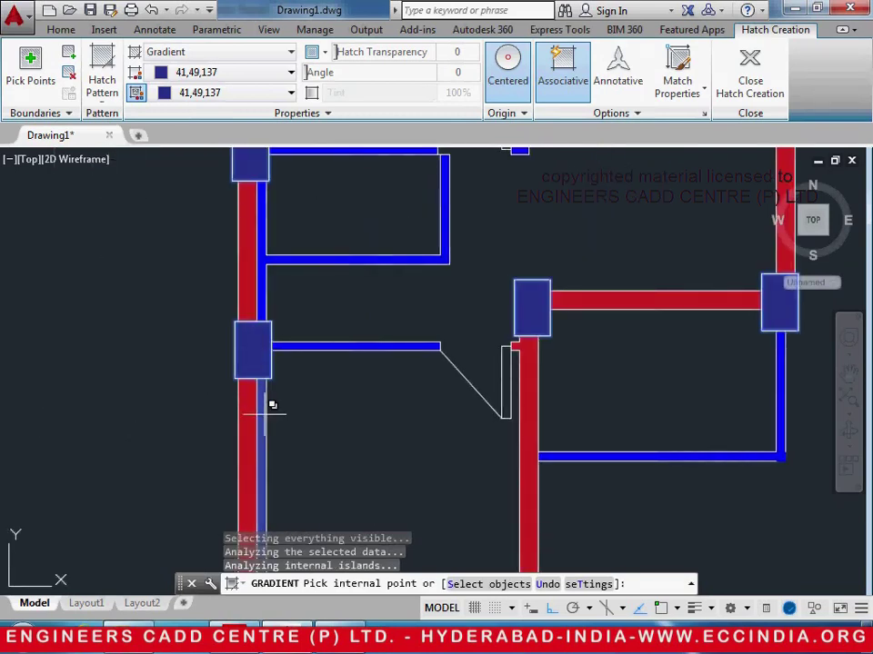
key(Return)
Fill the narrow strip inside the bedroom's left wall with a gradient using Blue for both colors
text(gd)
key(Return)
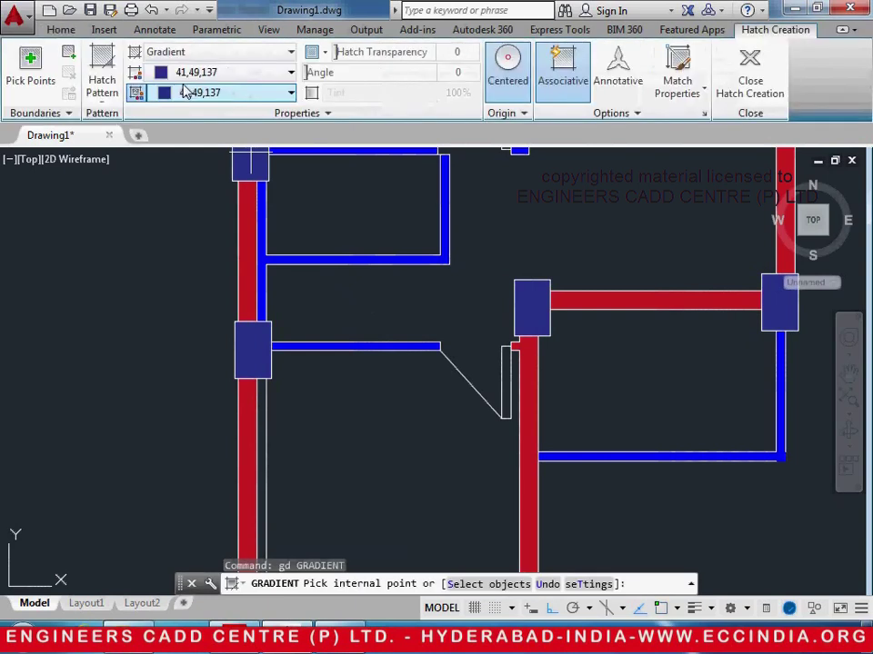
click(216, 72)
click(222, 201)
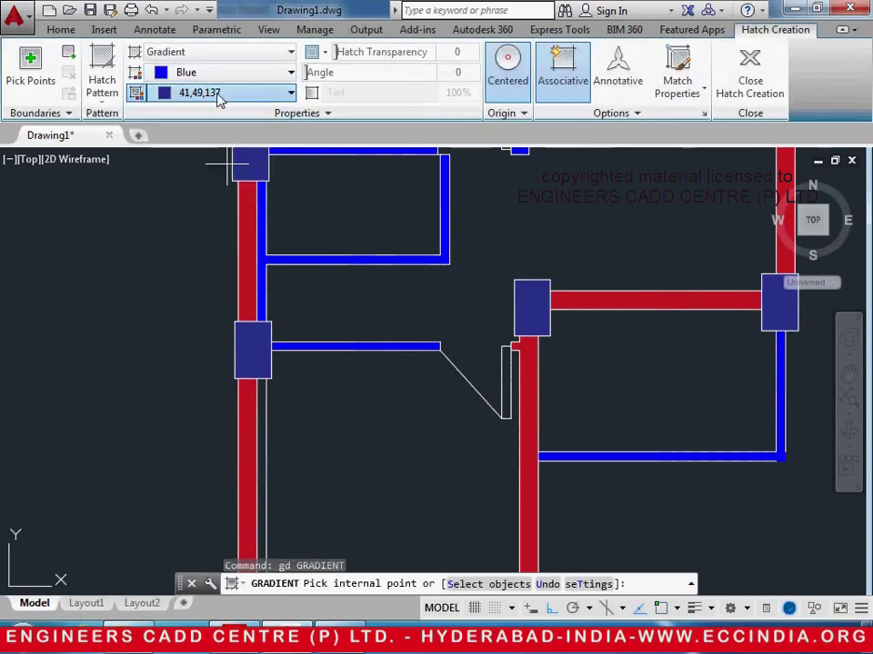
click(218, 93)
click(228, 221)
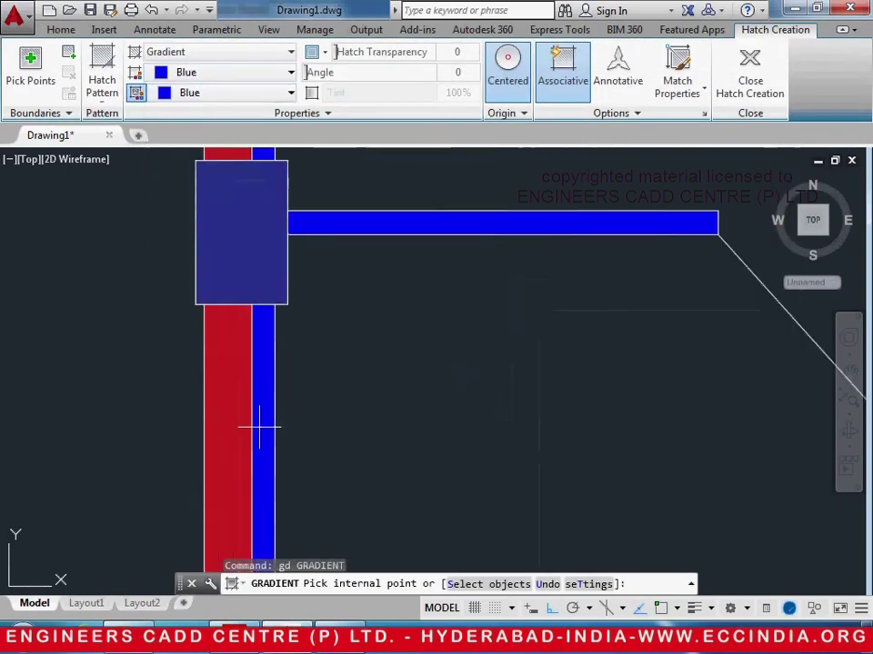
click(259, 424)
scroll(359, 419, down, 4)
key(Return)
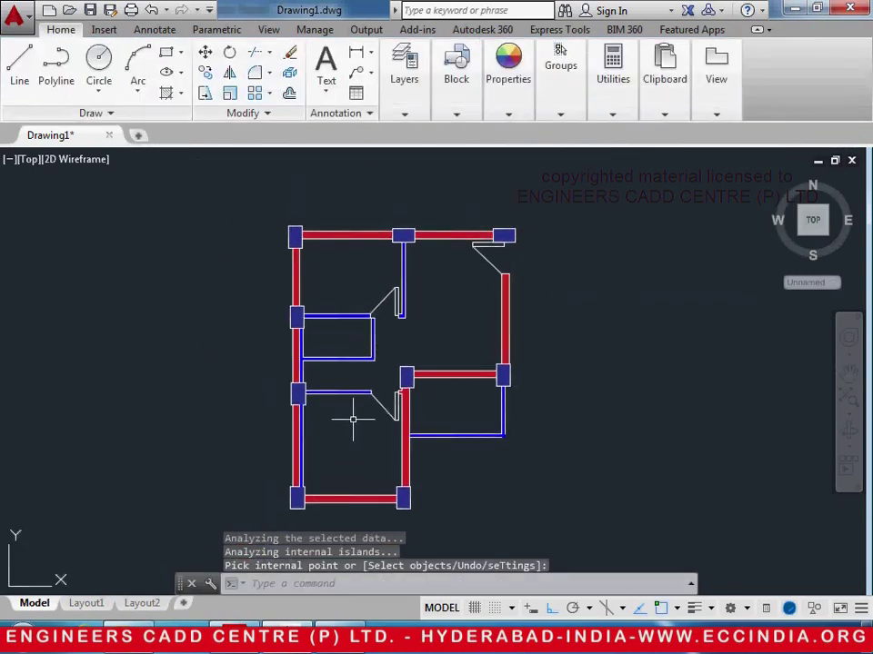
Check the W2 windows in the workbook and draw a window rectangle outward from the kitchen's left wall
middle_drag(353, 419, 362, 416)
key(alt+Tab)
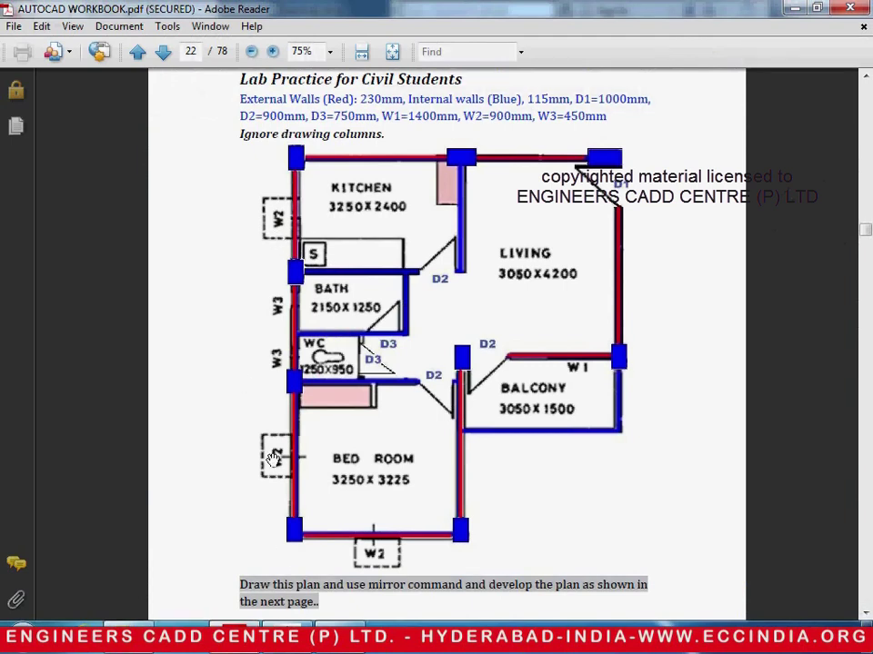
key(alt+Tab)
click(167, 52)
scroll(254, 247, up, 2)
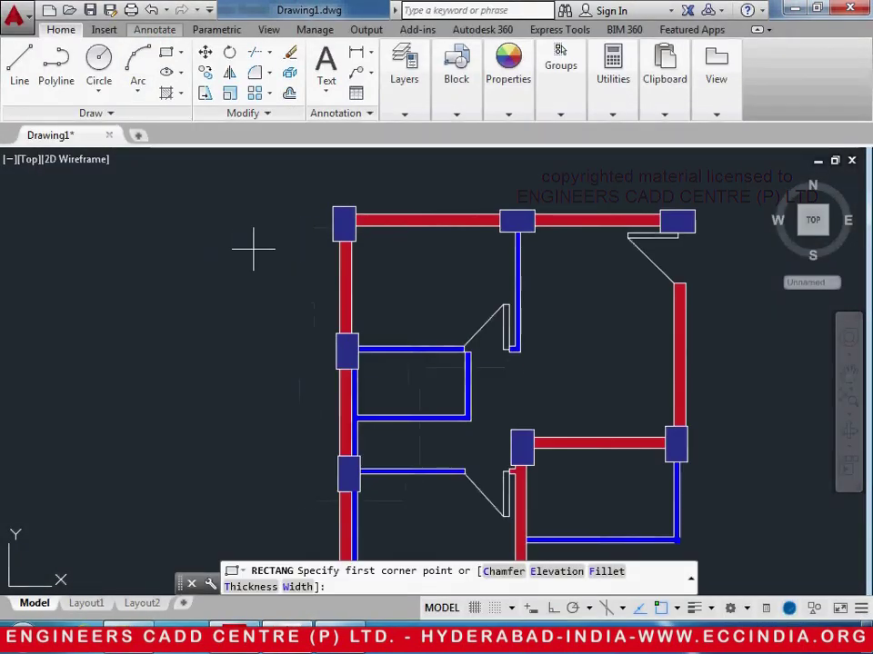
click(339, 265)
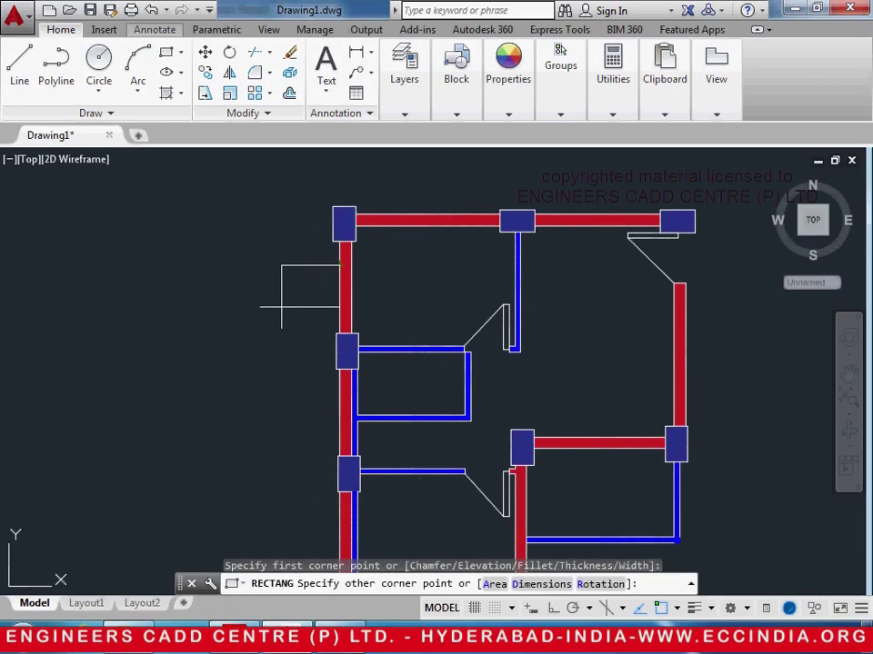
click(281, 308)
Copy the kitchen window rectangle down to the outer face of the bedroom's left wall
middle_drag(302, 366, 310, 261)
text(co)
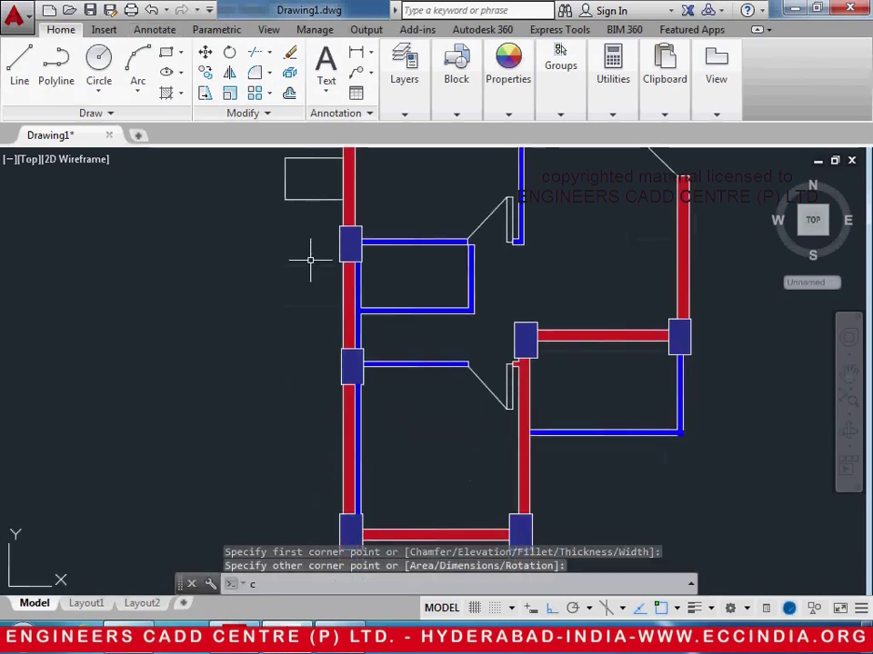
key(Return)
click(299, 201)
click(267, 177)
key(Return)
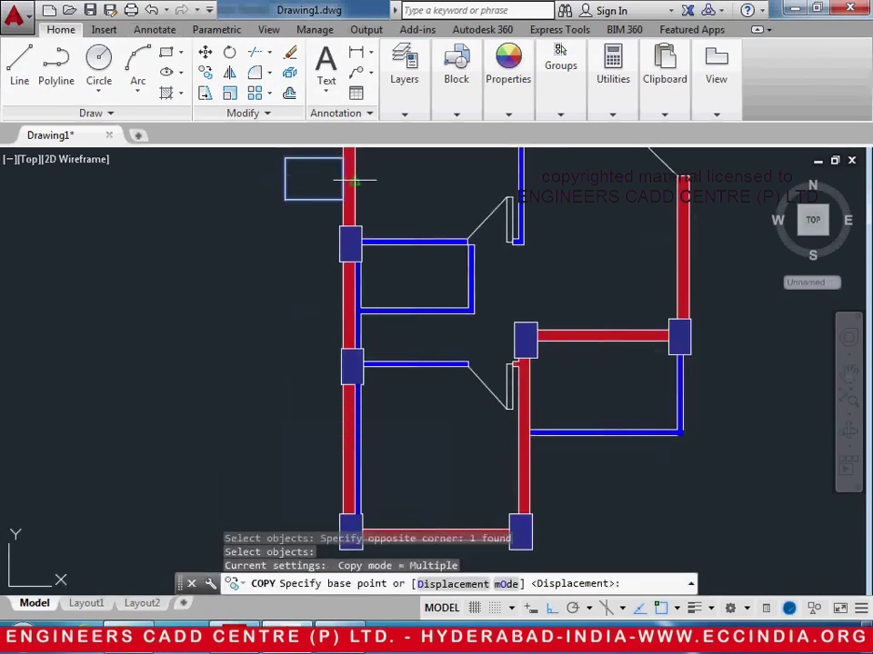
click(344, 179)
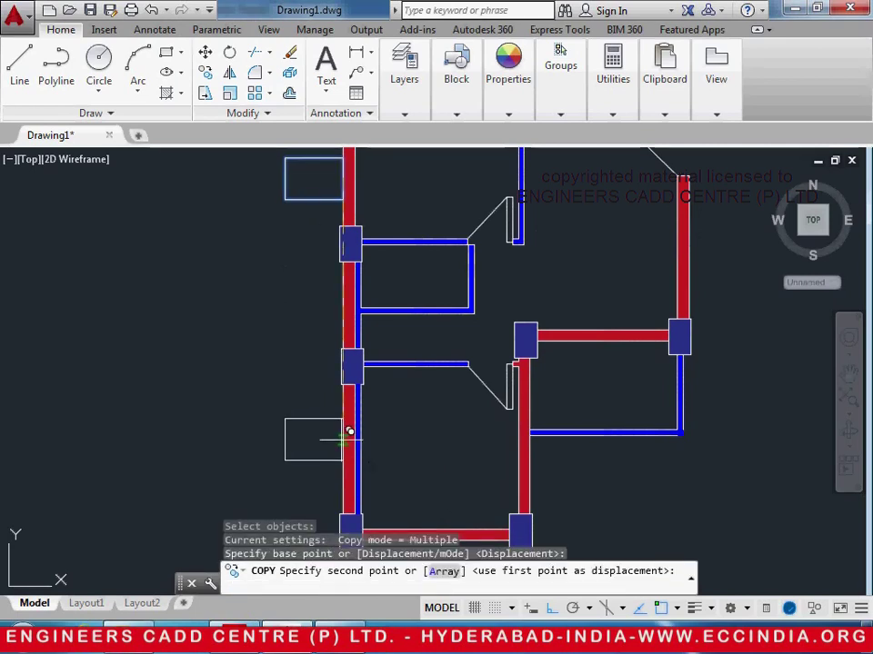
click(292, 468)
key(Return)
scroll(263, 476, down, 4)
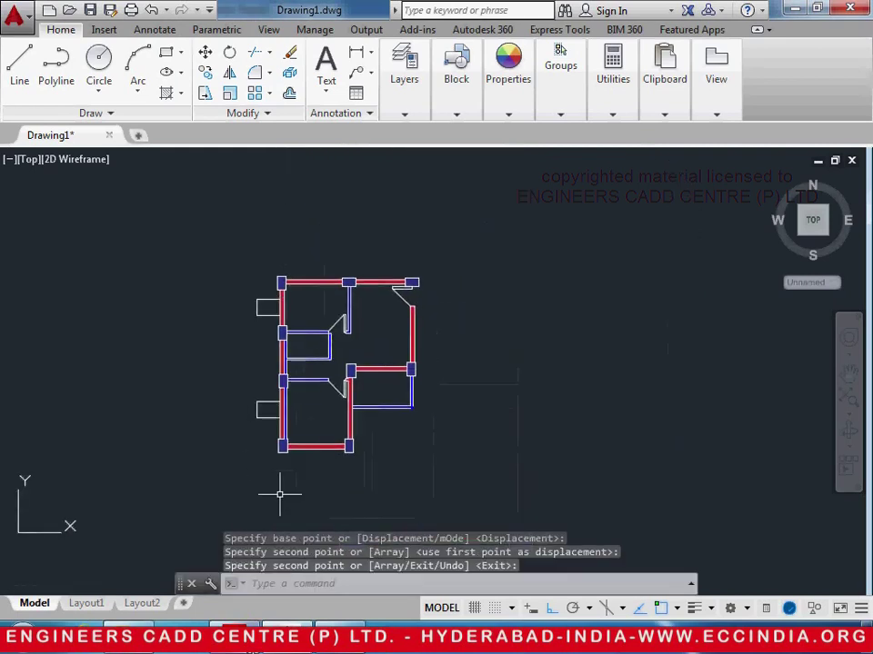